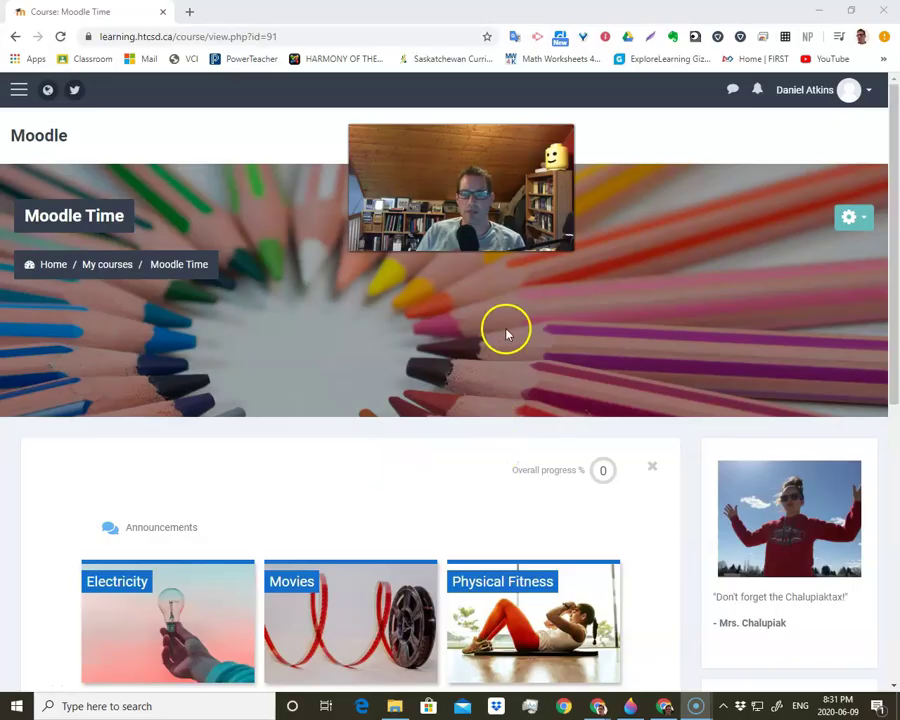
- Expand the ATW topic on the Moodle Time course page
click(507, 334)
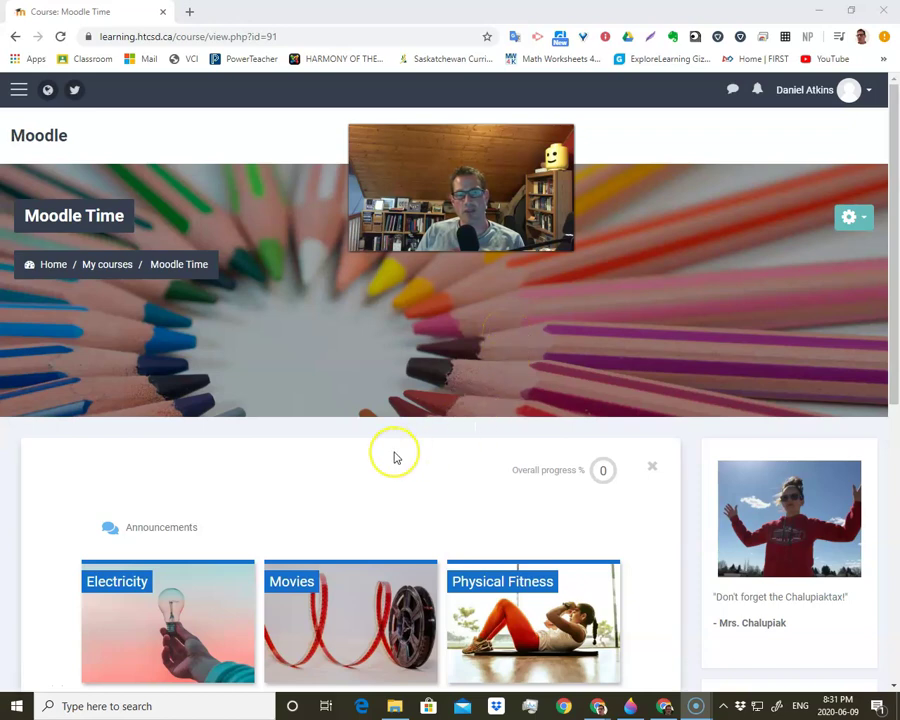
scroll(395, 455, down, 4)
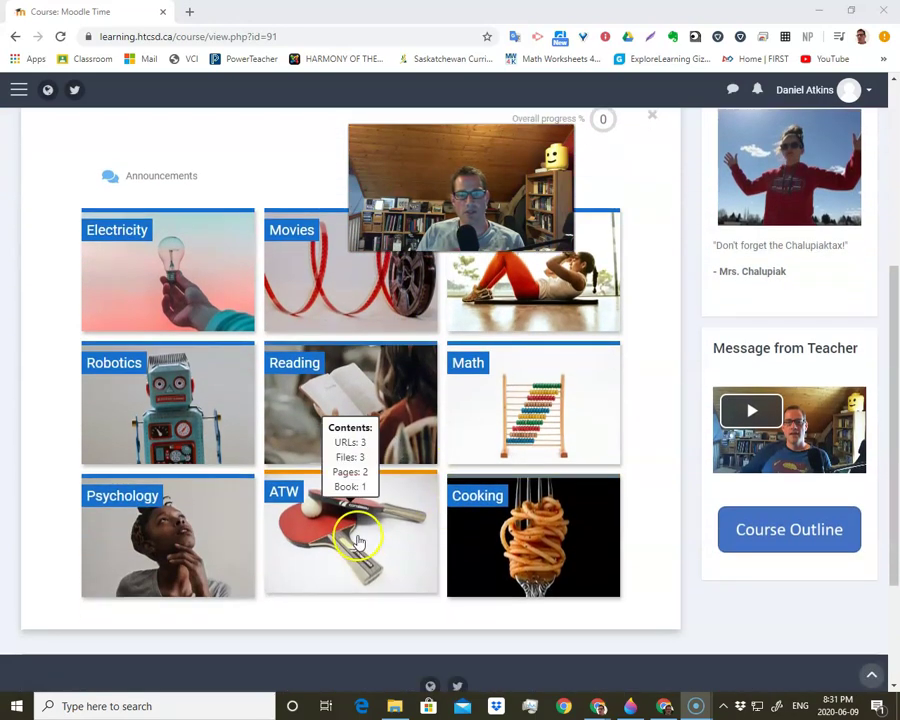
click(358, 535)
scroll(275, 352, down, 1)
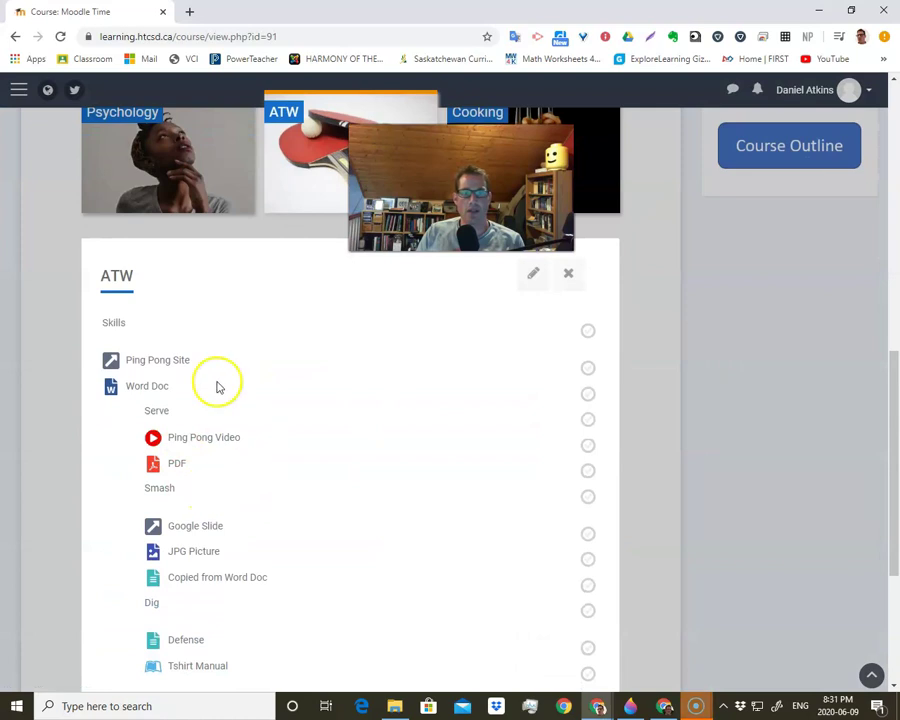
scroll(210, 443, down, 1)
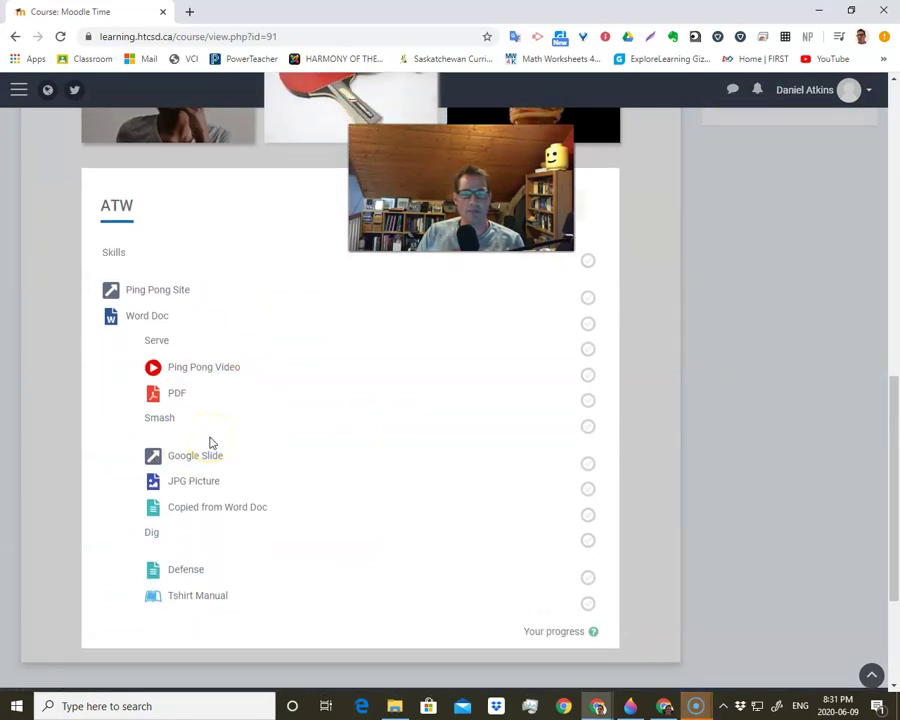
- Review the ATW Skills, Serve, Smash and Dig activities, then return to the page top
click(235, 388)
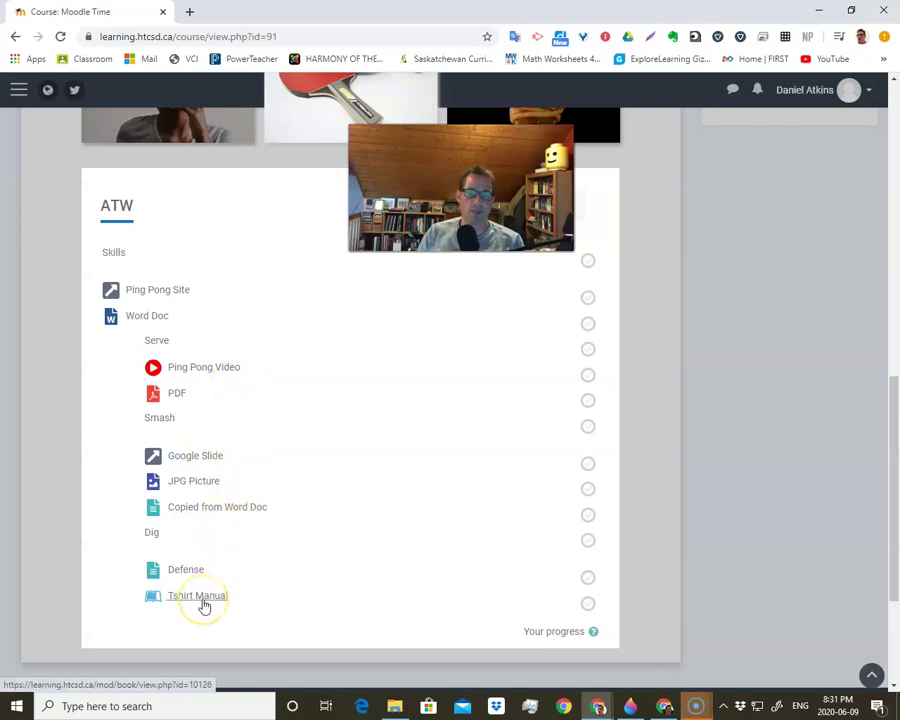
click(208, 446)
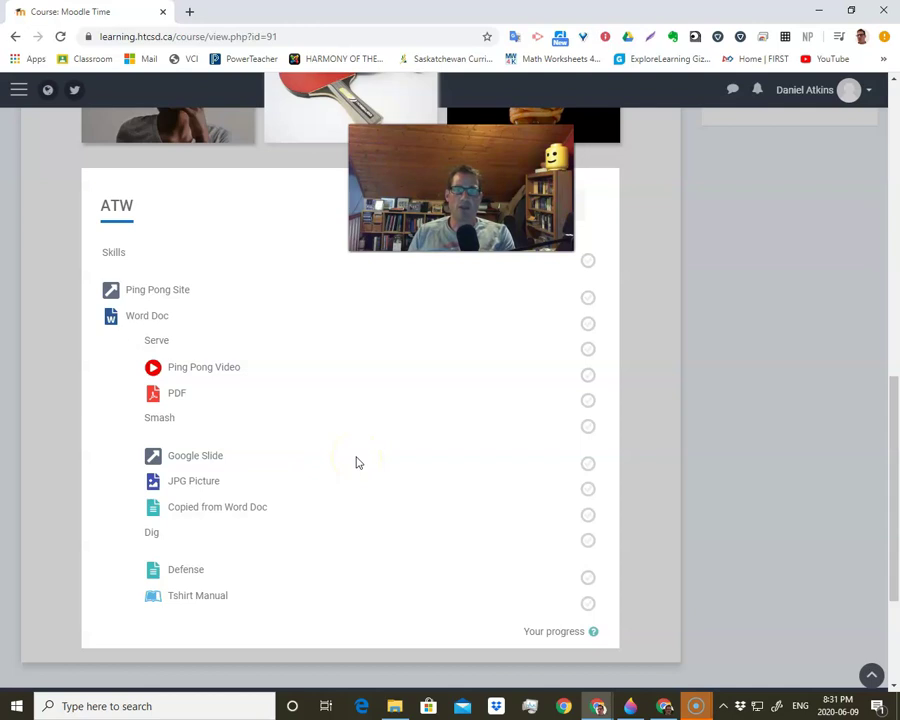
scroll(356, 462, up, 2)
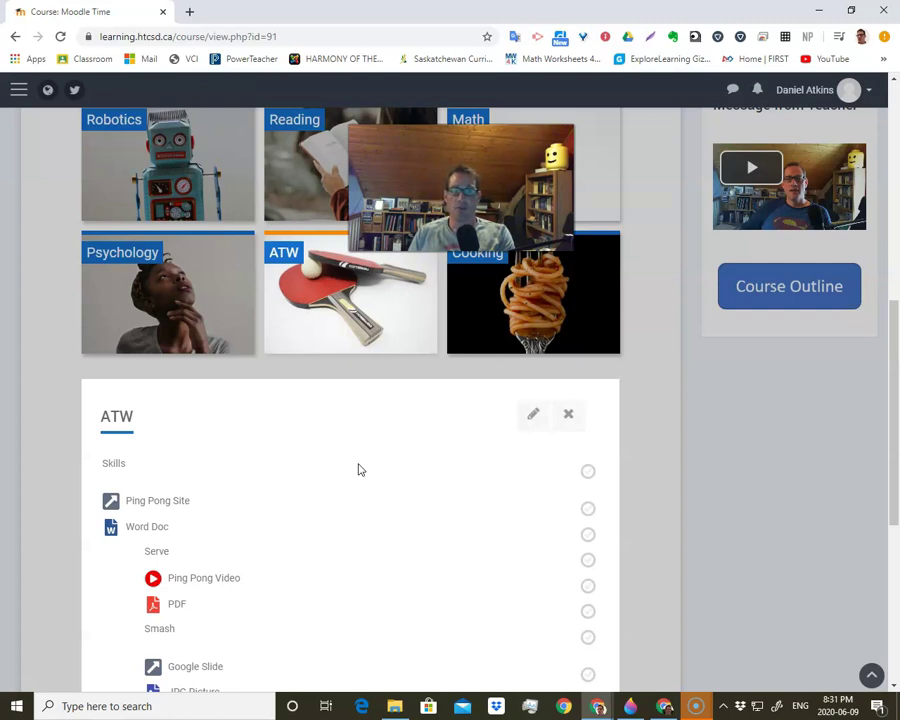
scroll(360, 470, down, 2)
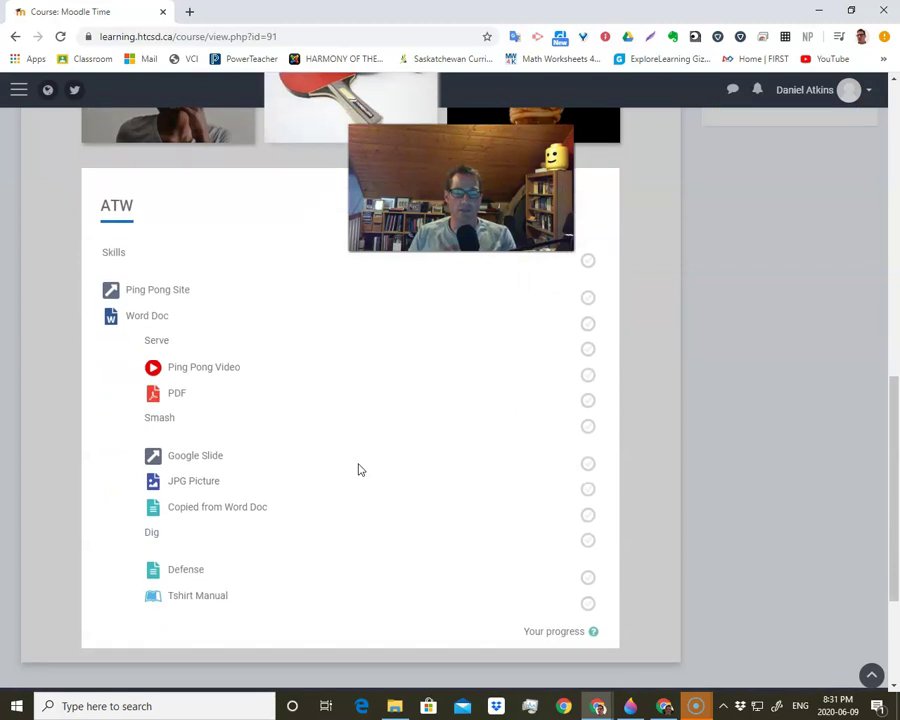
click(366, 458)
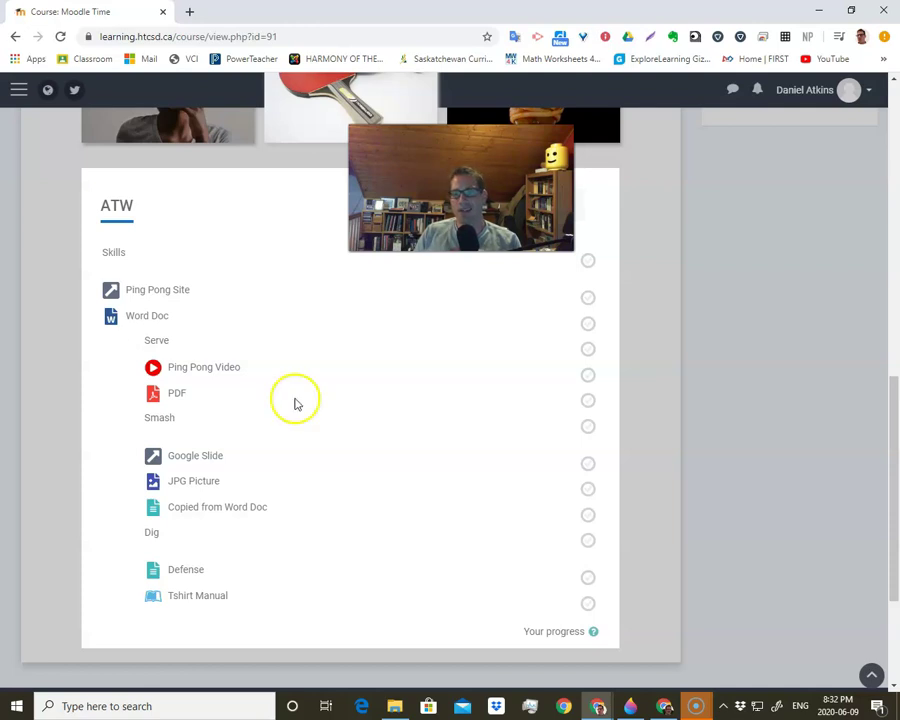
scroll(290, 400, up, 10)
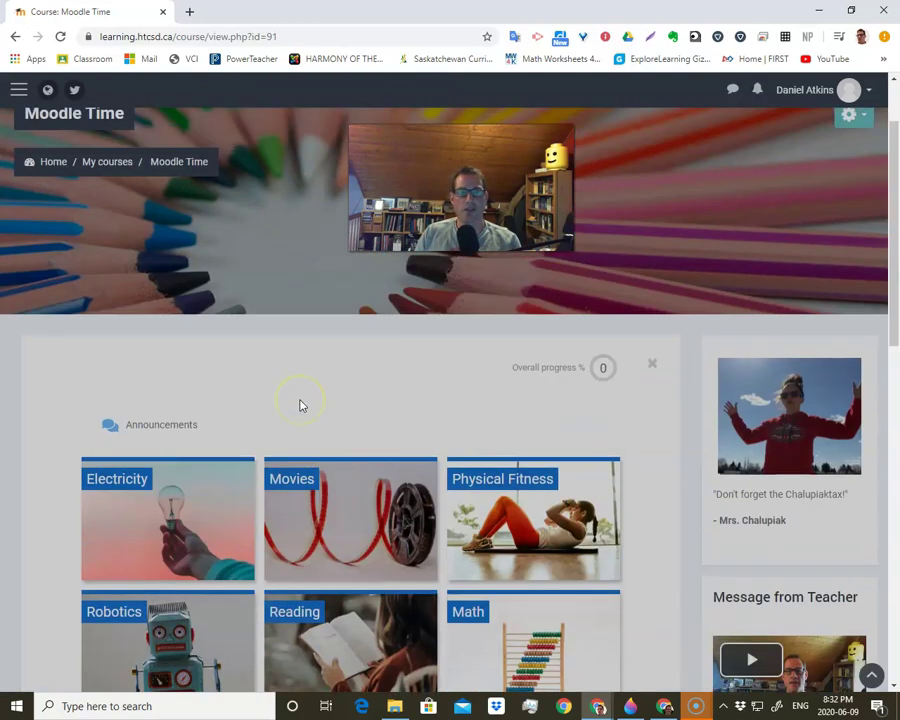
- Visit the course's Edit settings page, go back to Moodle Time, and reopen course administration
scroll(300, 420, down, 5)
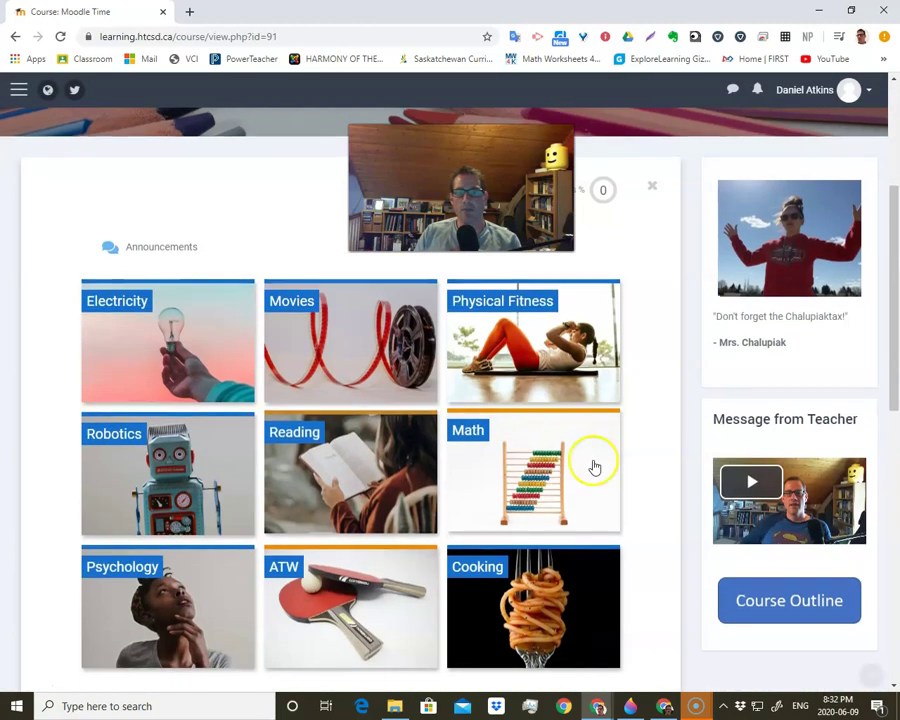
scroll(595, 466, up, 5)
click(852, 218)
click(808, 252)
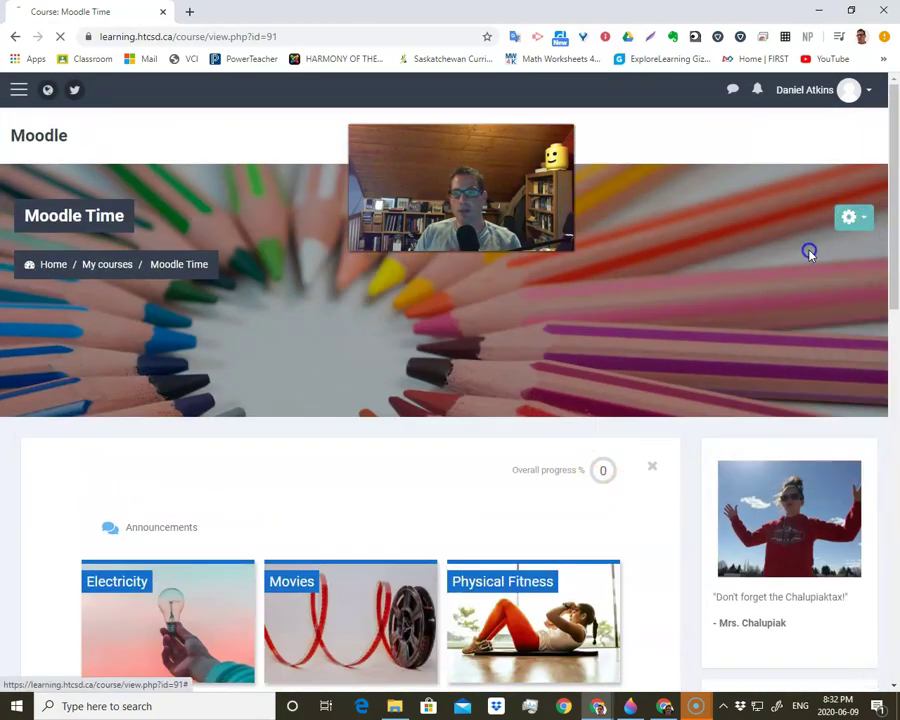
click(165, 220)
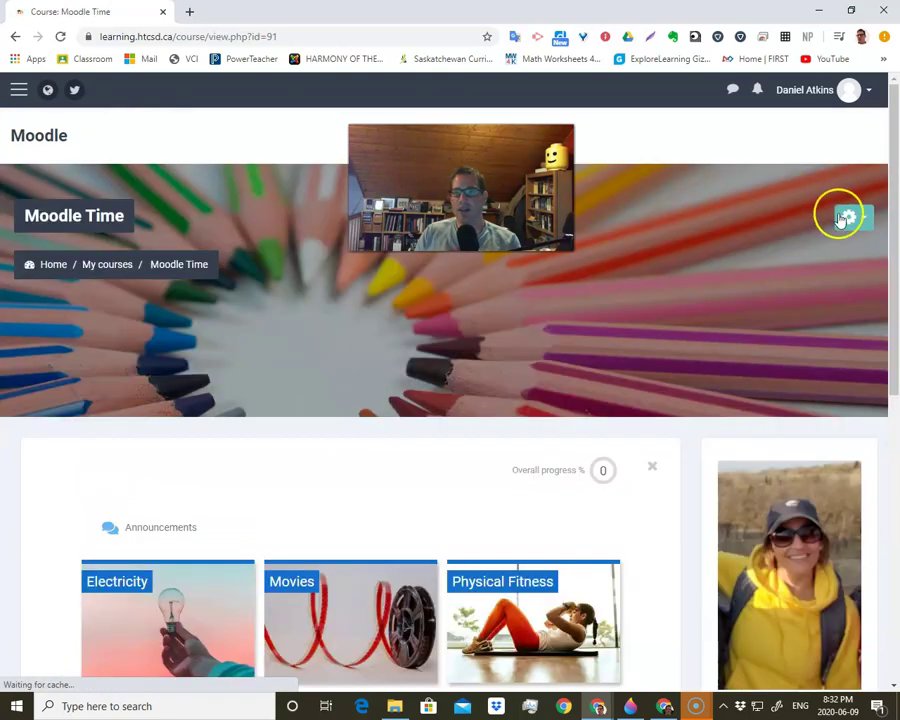
click(845, 216)
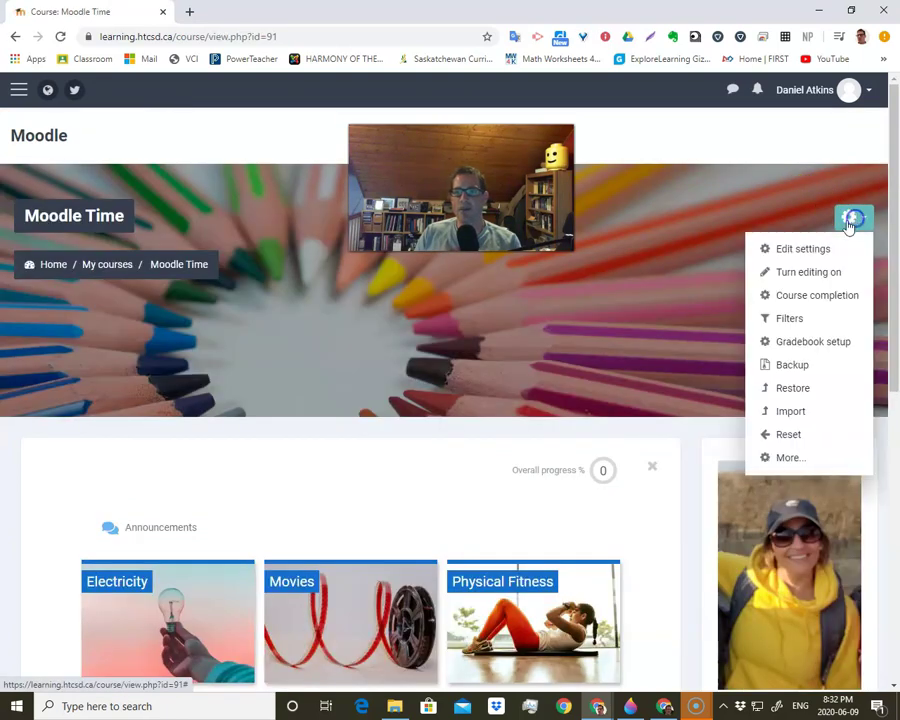
- Turn editing on for Moodle Time and expand the ATW section to show its activities
click(810, 270)
scroll(466, 428, down, 5)
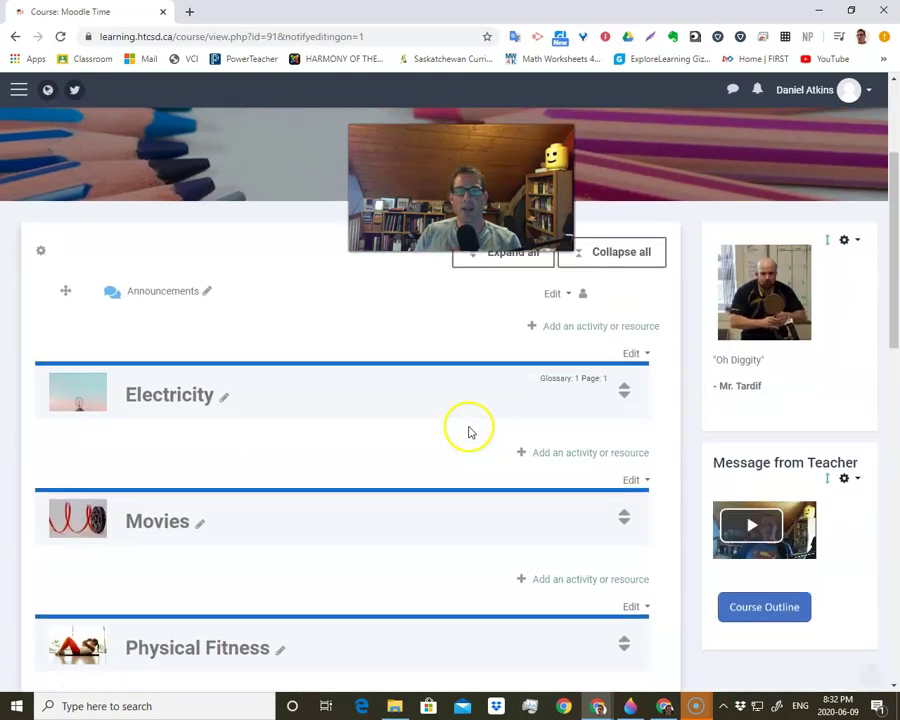
scroll(468, 432, down, 6)
scroll(468, 432, up, 5)
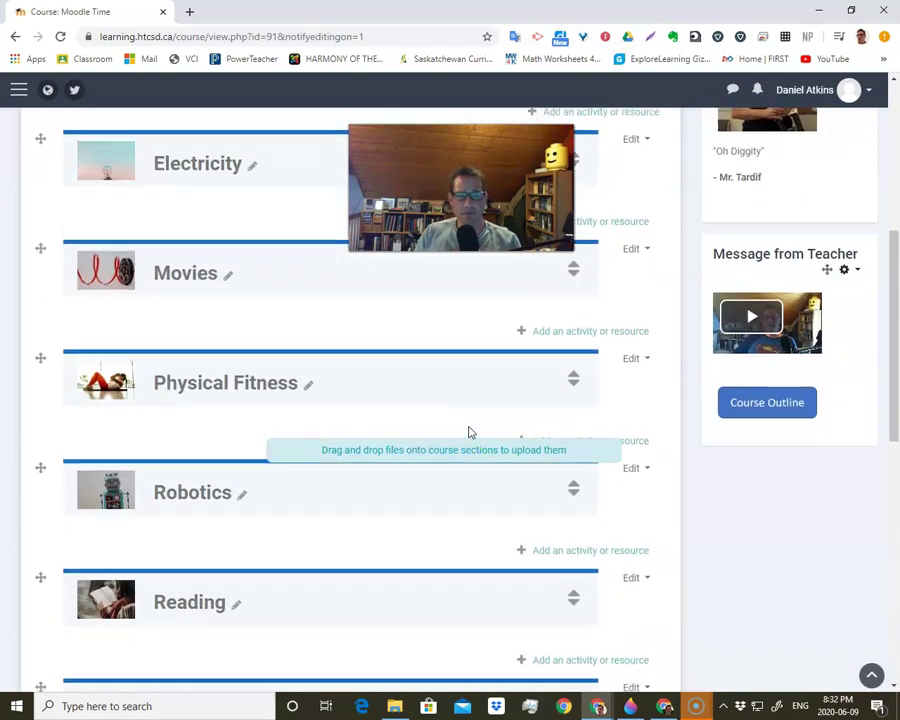
scroll(468, 430, up, 2)
scroll(468, 430, down, 8)
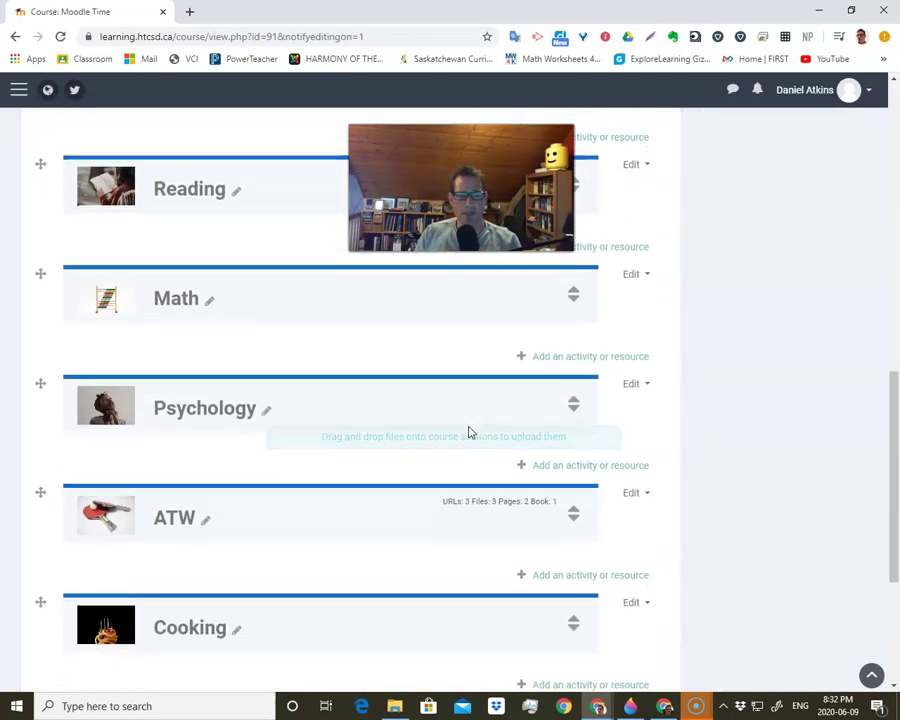
click(548, 513)
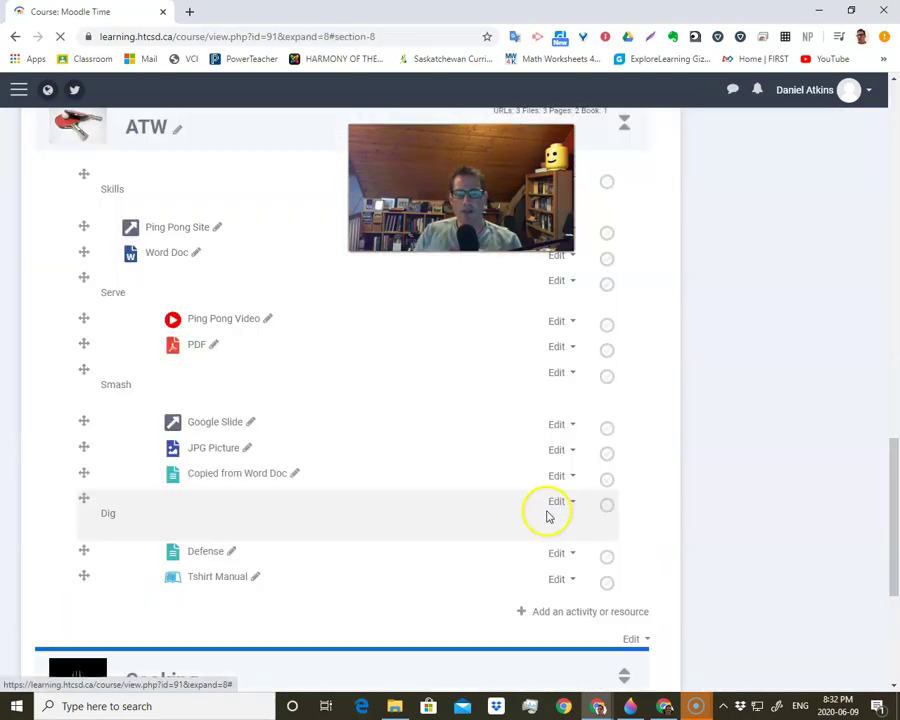
- Open the activity chooser for the ATW section and browse the available activities
click(576, 476)
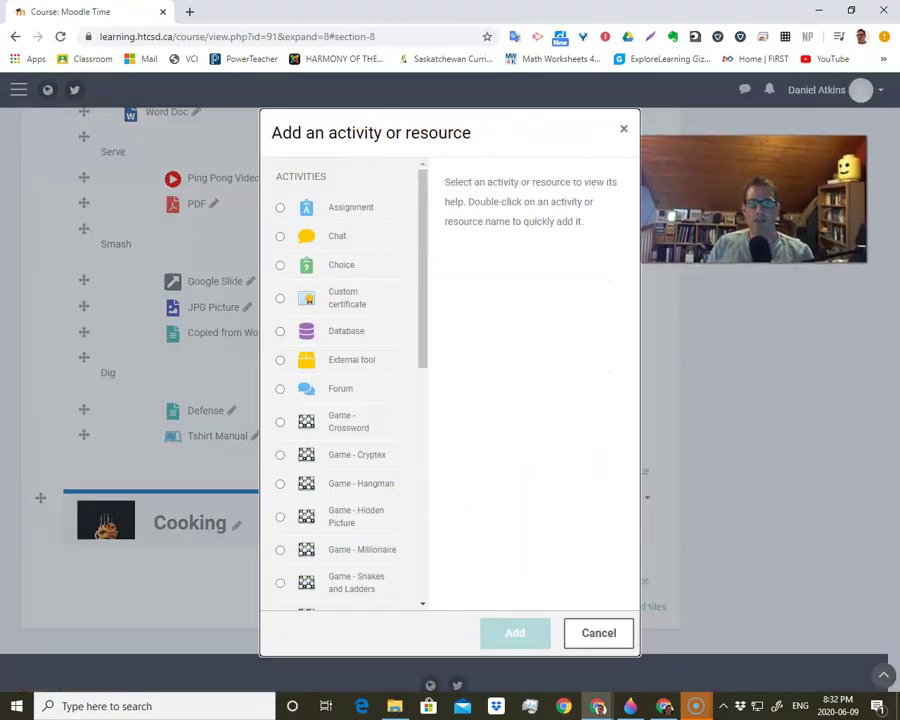
drag(420, 212, 416, 181)
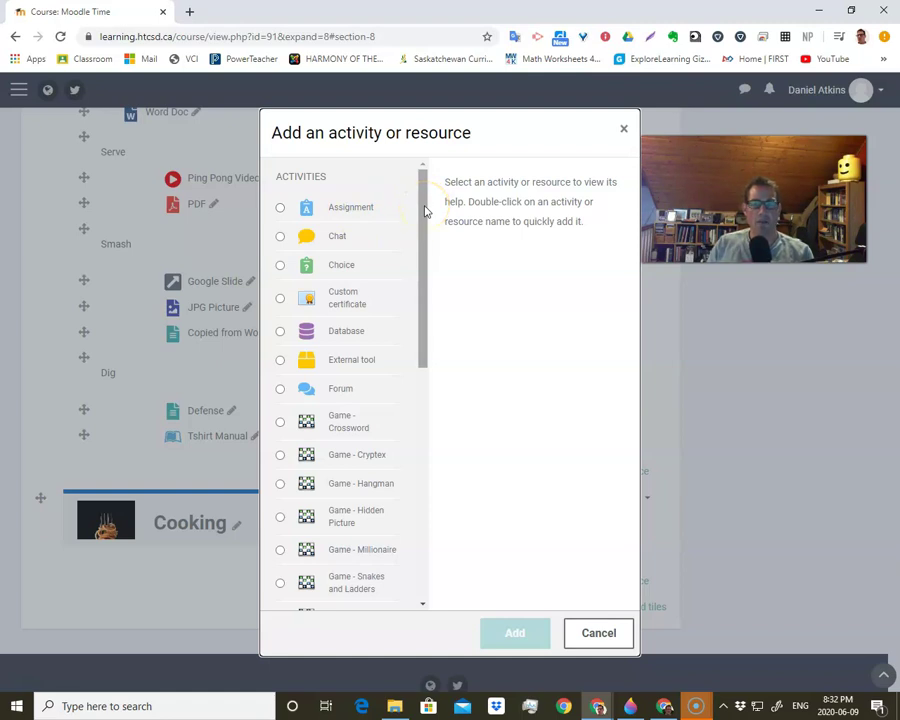
drag(422, 203, 410, 479)
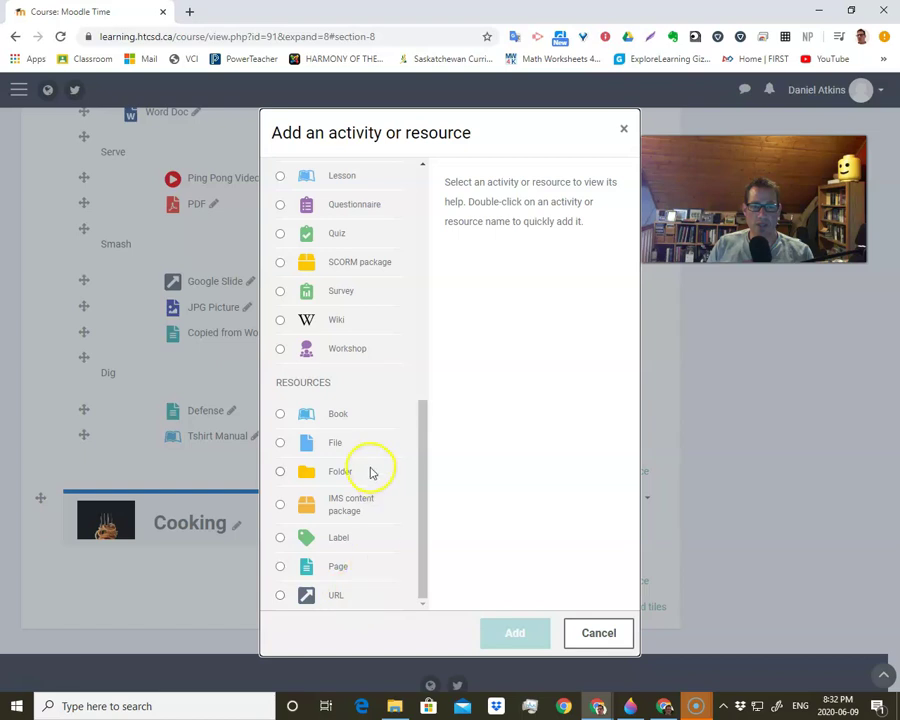
drag(422, 466, 436, 203)
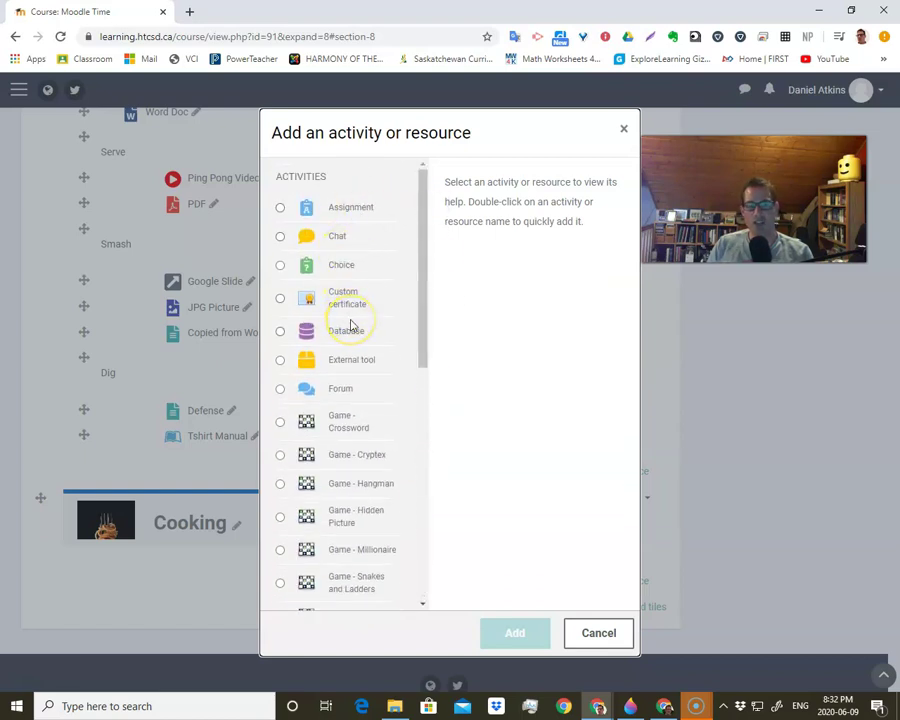
click(422, 202)
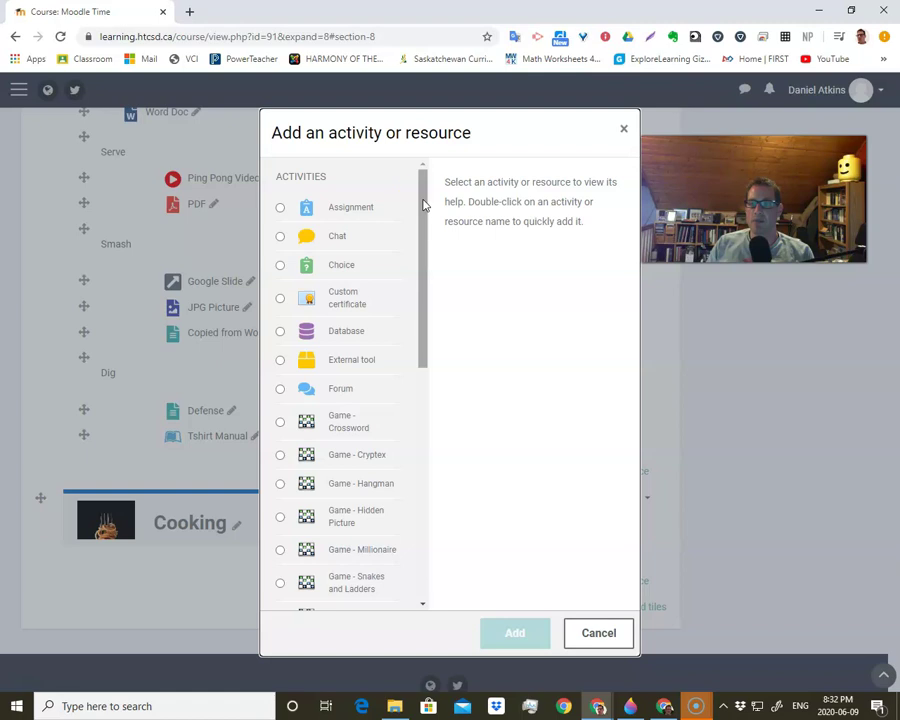
click(415, 222)
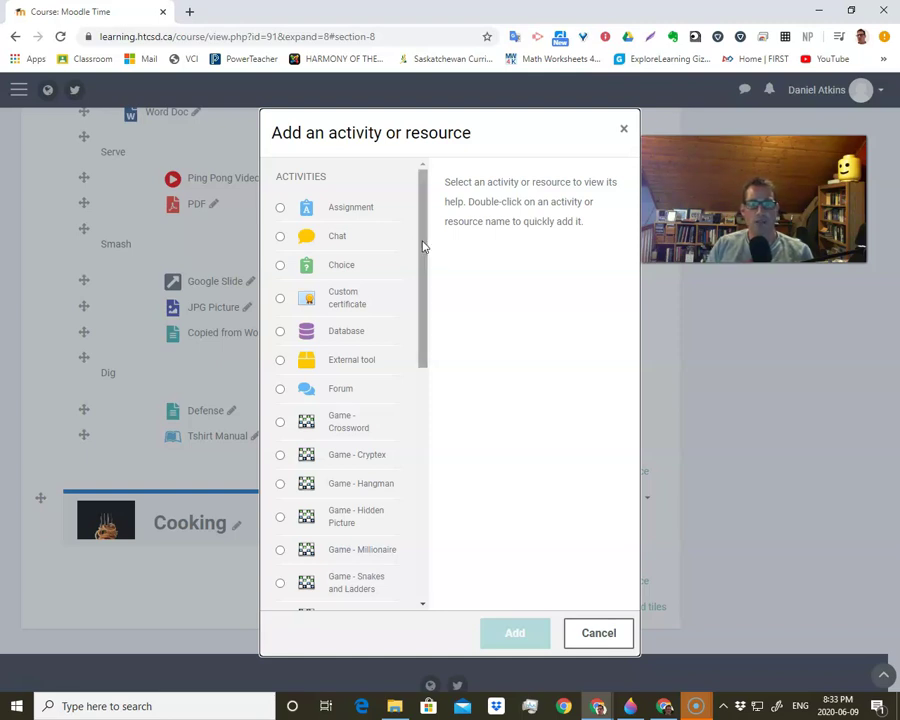
- Select Assignment in the chooser and add it to the ATW section
drag(423, 246, 416, 398)
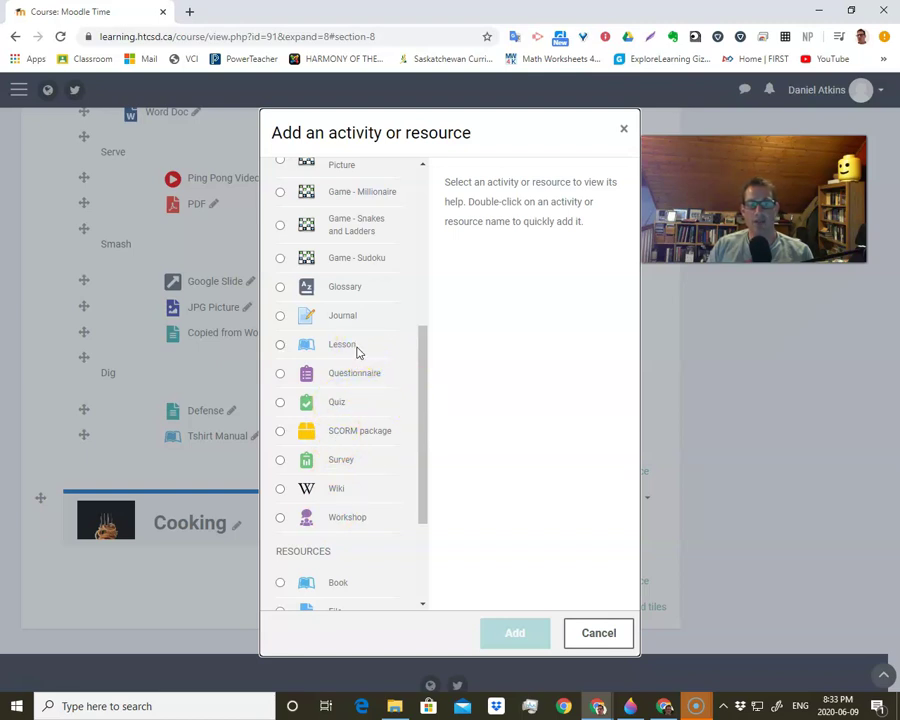
drag(424, 356, 430, 254)
drag(419, 336, 424, 247)
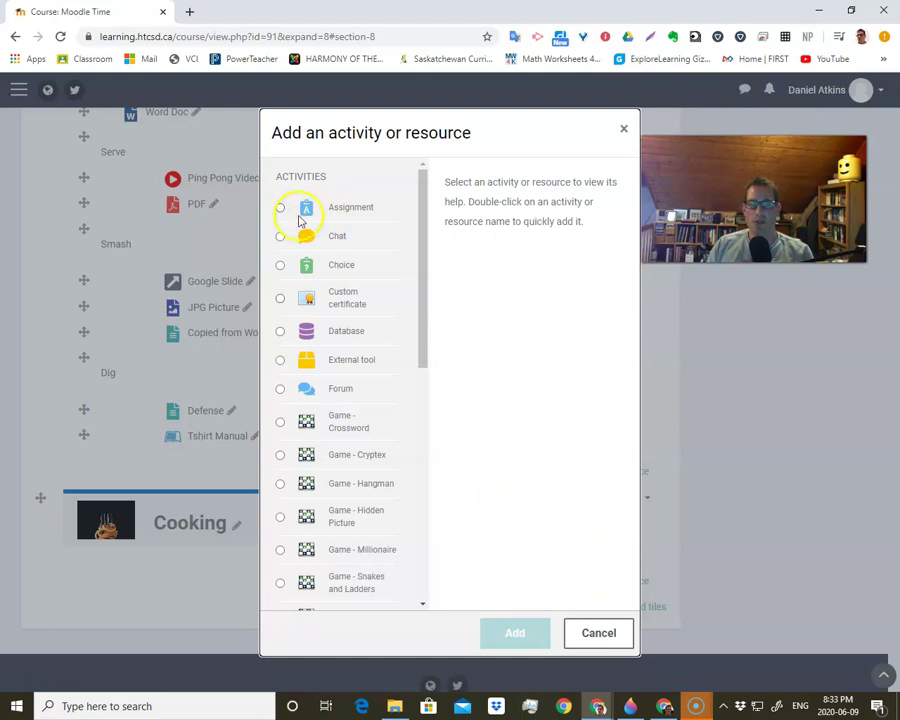
click(281, 208)
click(514, 634)
- Replace the assignment name 'Smash' with 'Improving Your Smash'
click(513, 634)
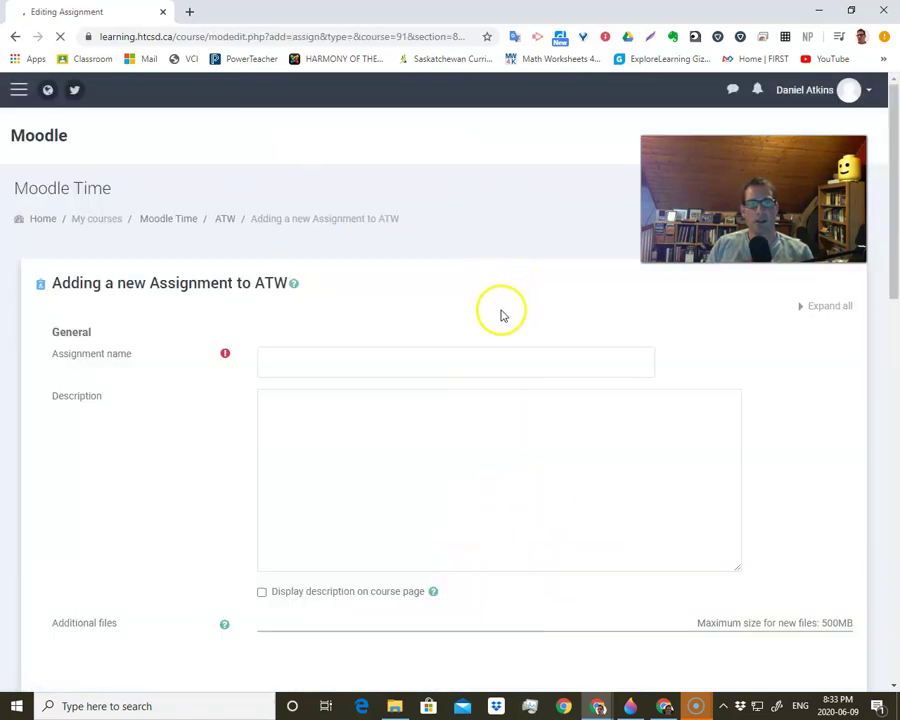
click(482, 360)
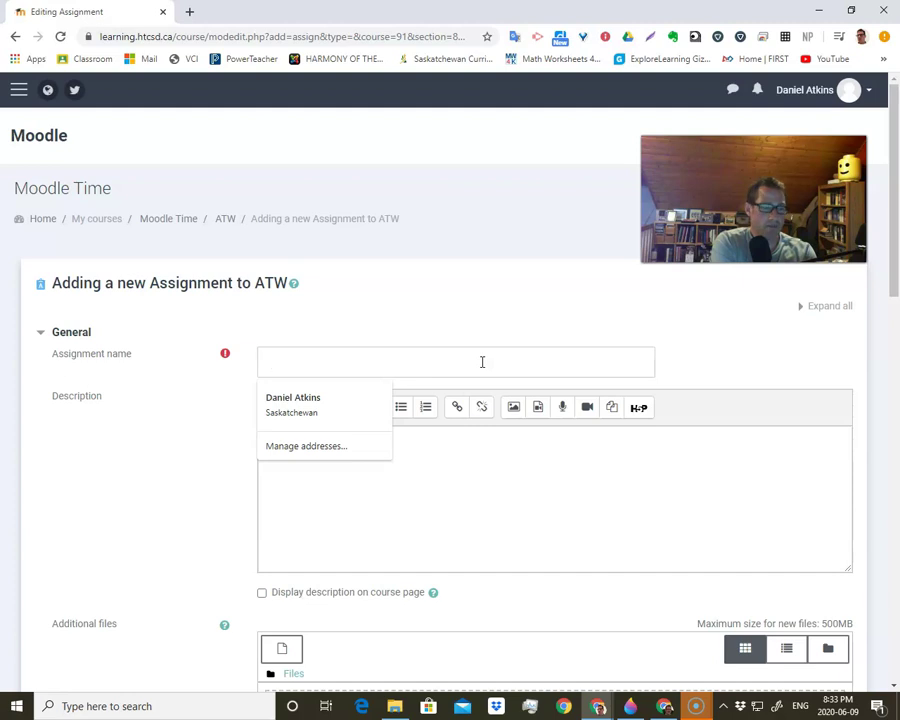
text(H)
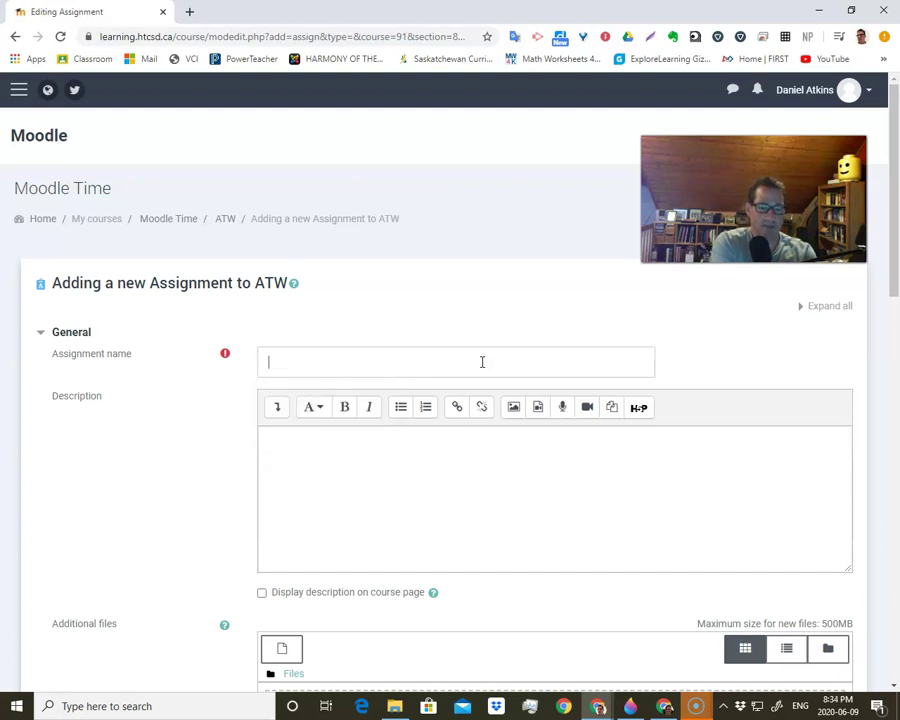
text(Smash)
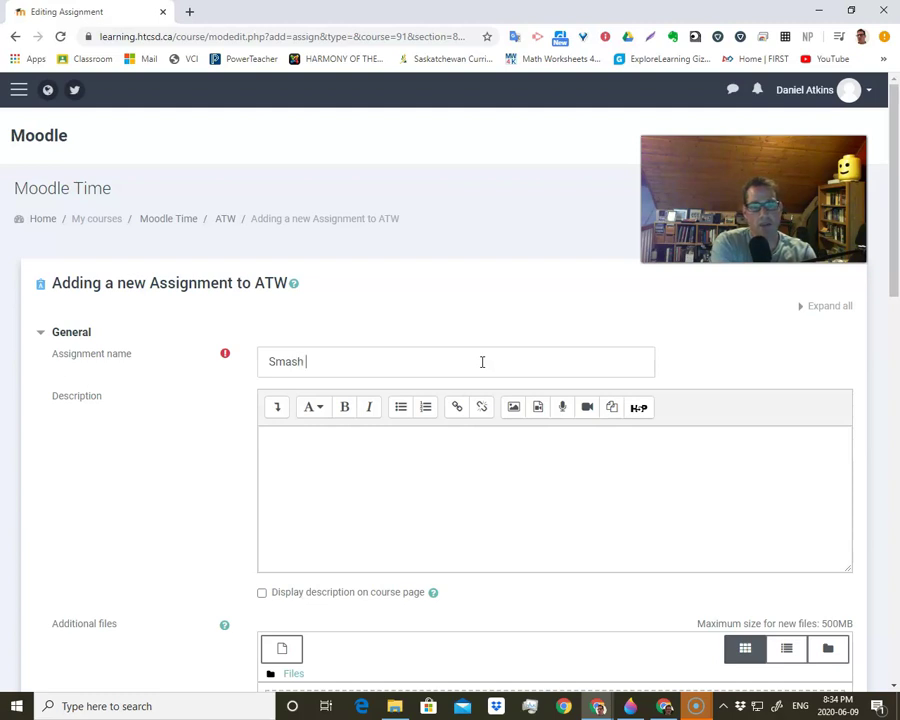
key(BackSpace)
key(BackSpace)
key(BackSpace)
key(BackSpace)
key(BackSpace)
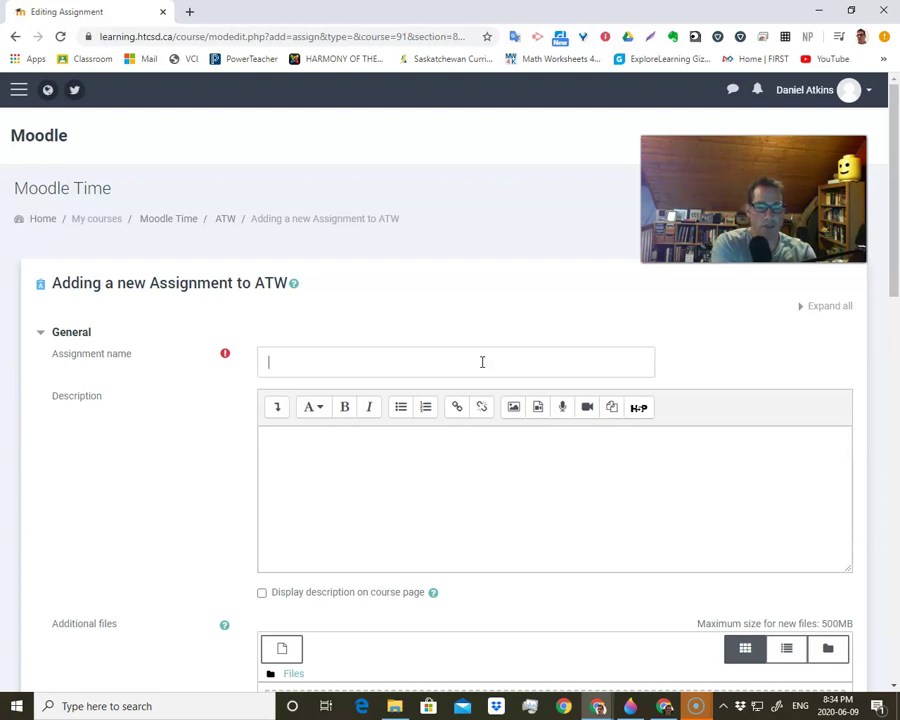
text(Improving Your Smash)
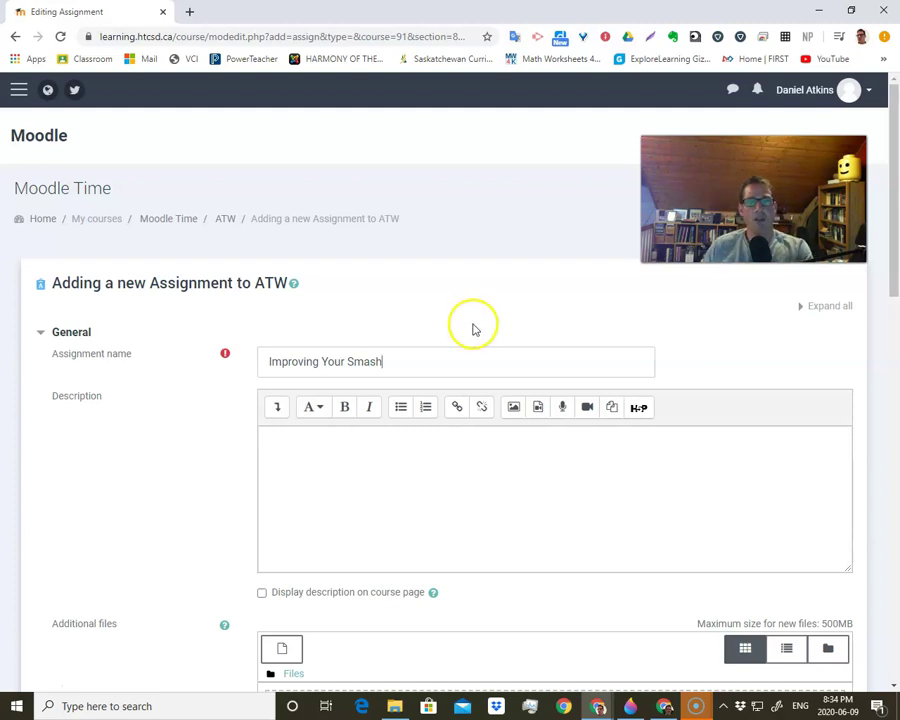
scroll(444, 444, down, 1)
click(426, 414)
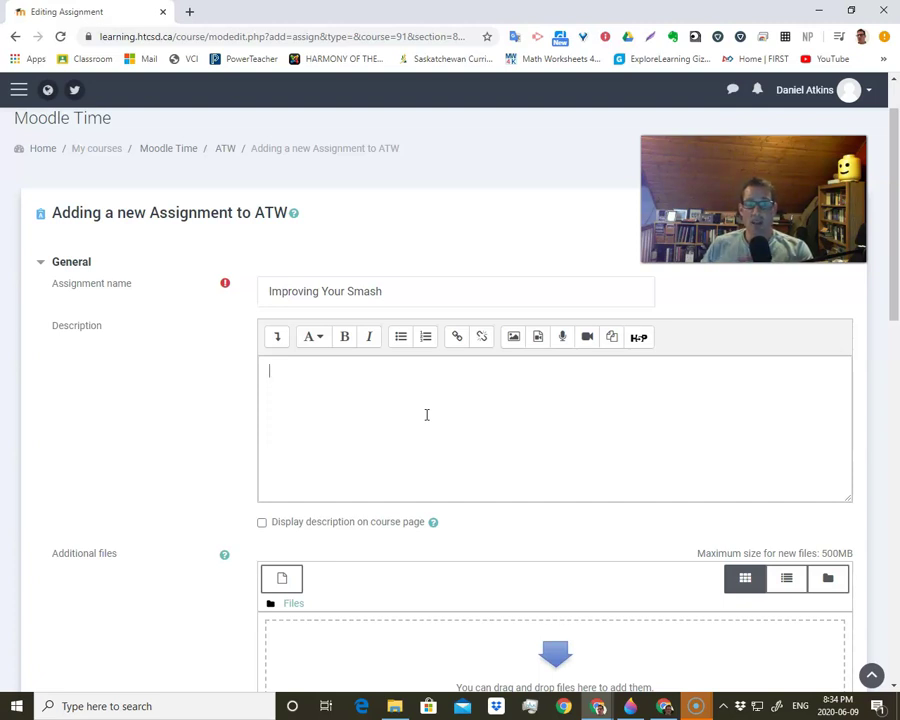
- Expand the Atto toolbar to show all formatting buttons, keeping the description empty
click(278, 337)
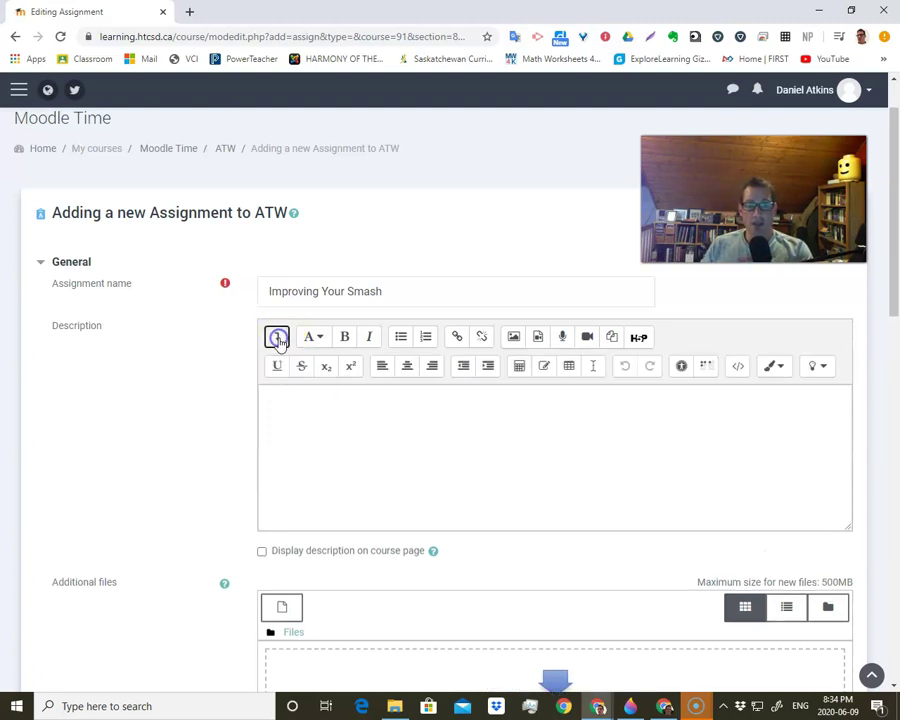
click(300, 398)
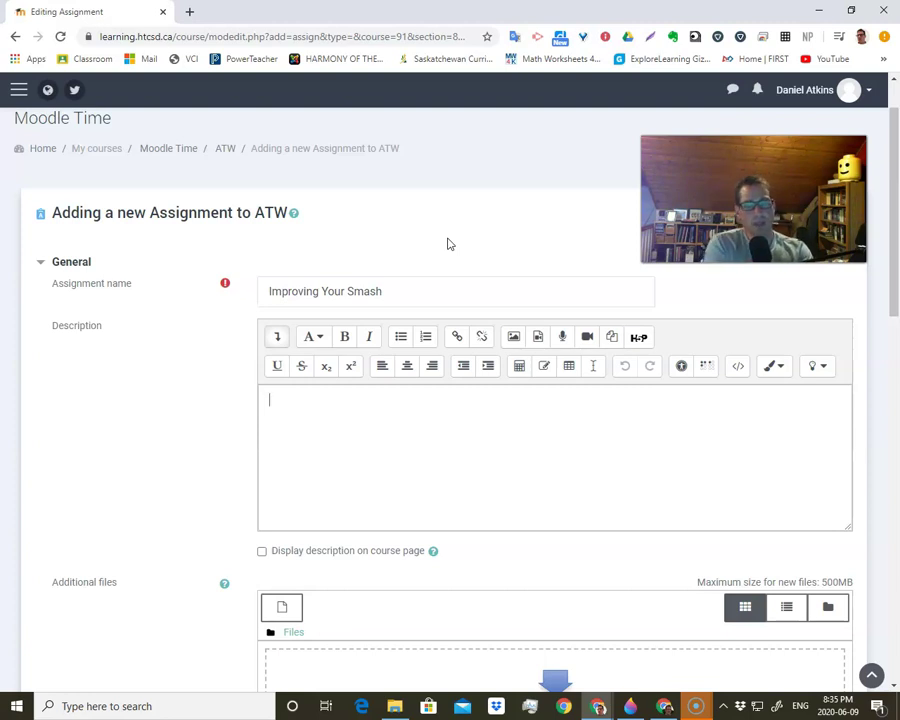
- Write the description 'Take a video of your smash 10 times and upload so I can make fun of you.'
text(ake a )
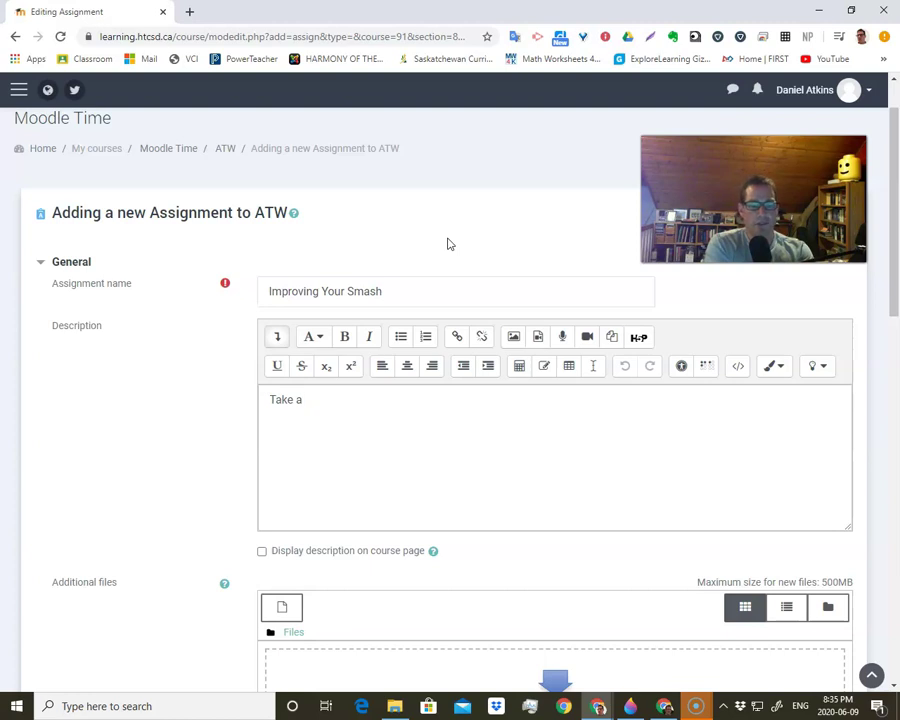
text(video of your smash 10 times)
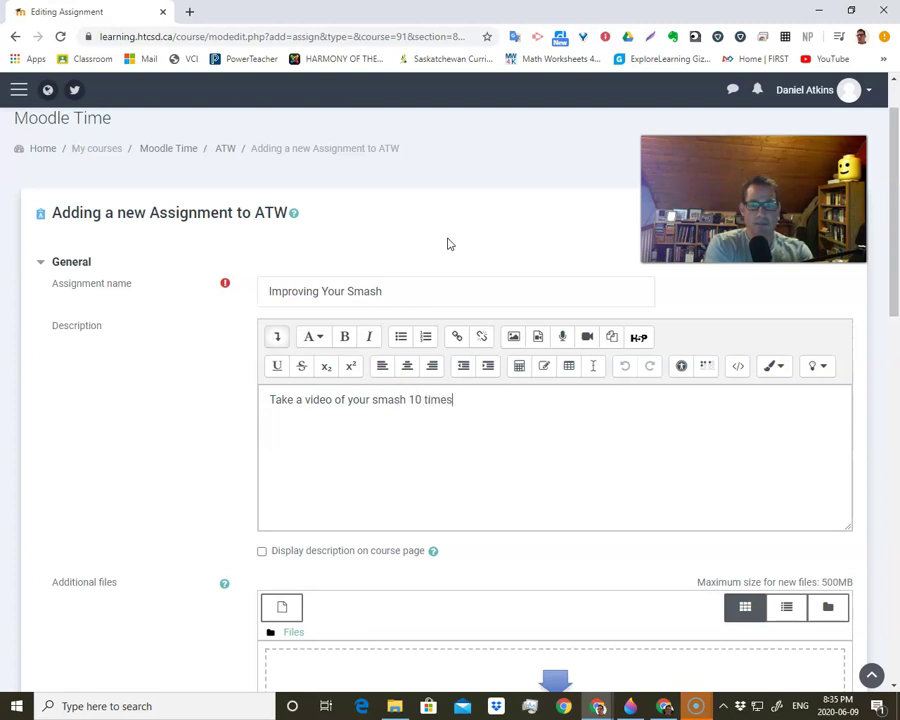
text( and upload so I can make )
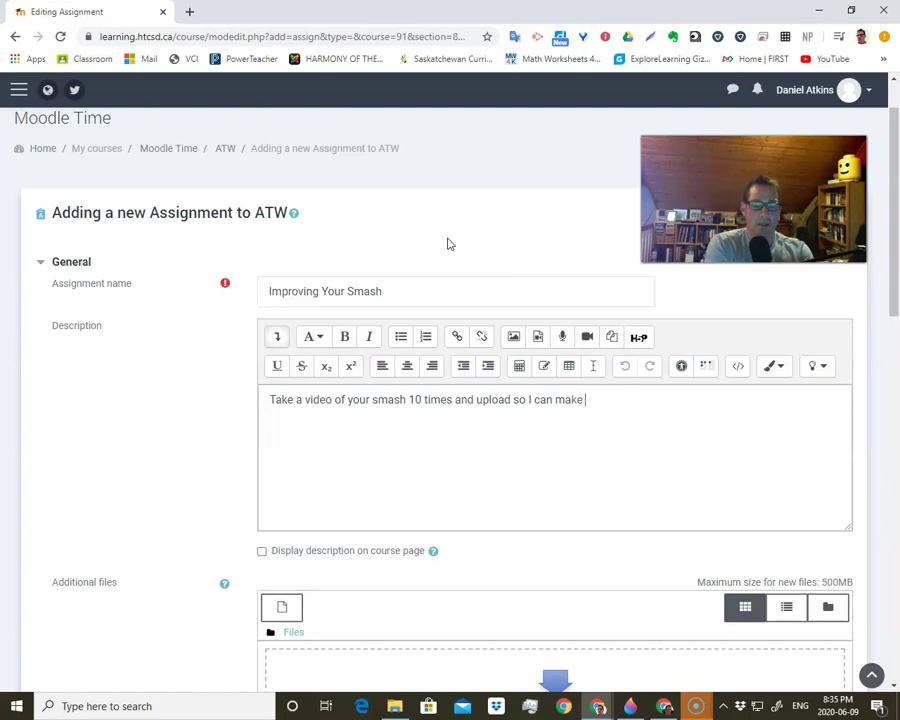
text(fun of you)
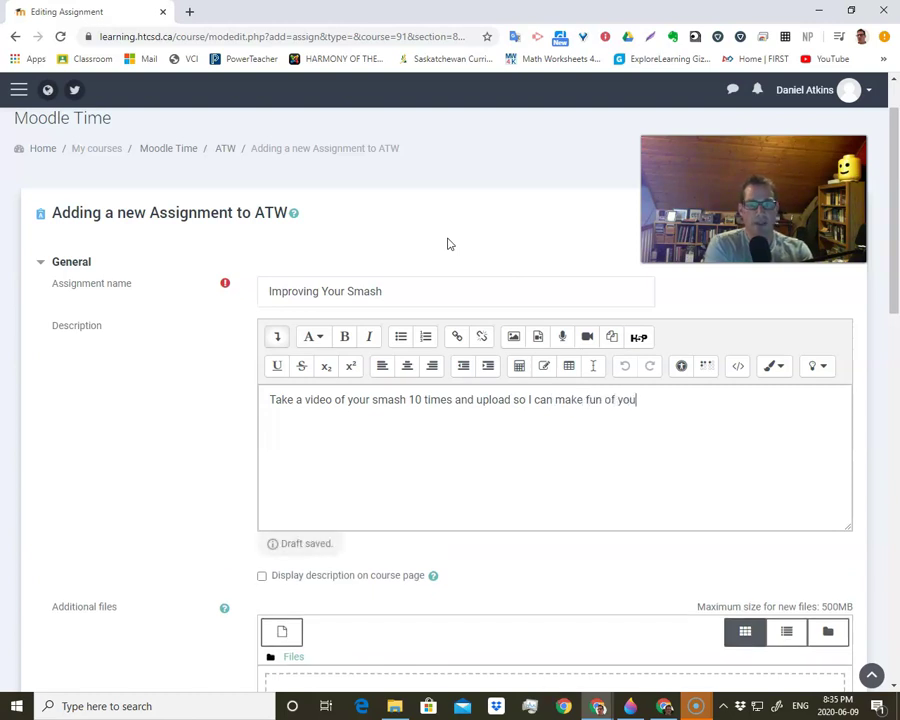
text(./)
key(BackSpace)
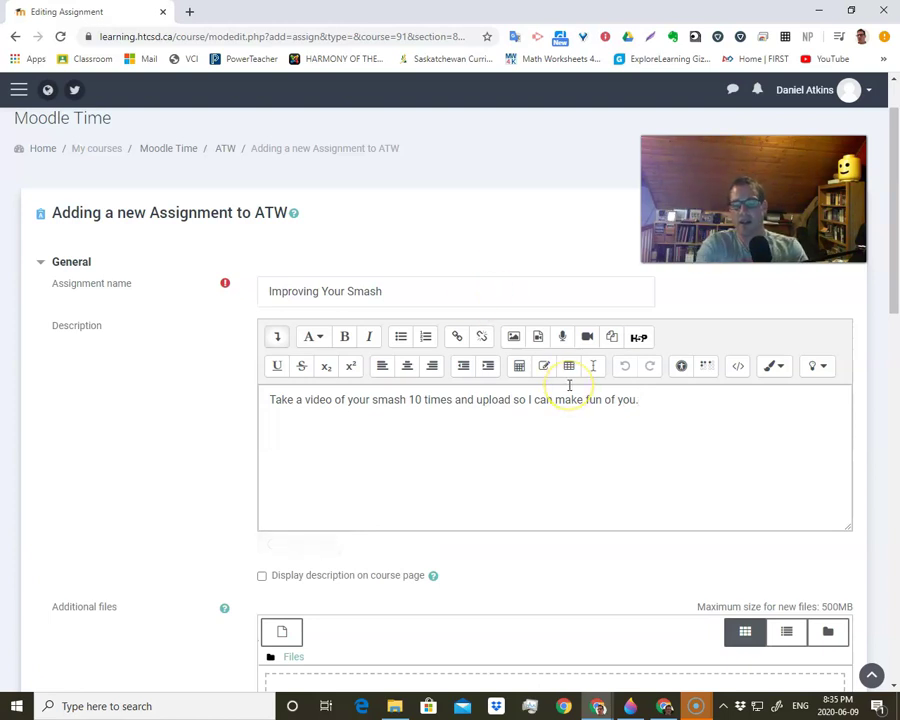
key(Return)
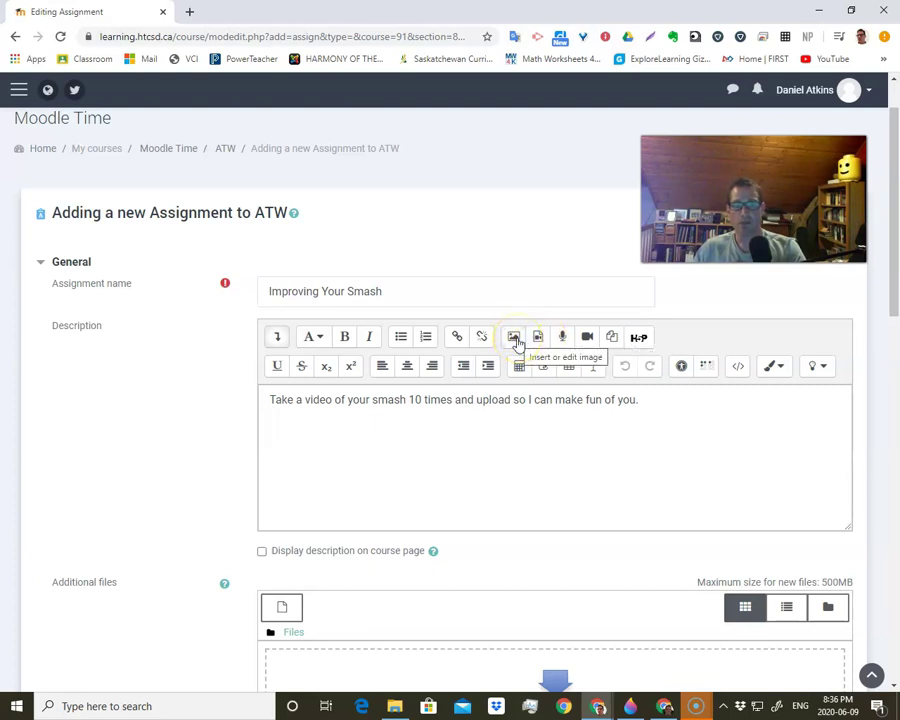
- Insert ATW logo white bck.png below the description text, marked as needing no description
click(516, 343)
click(538, 316)
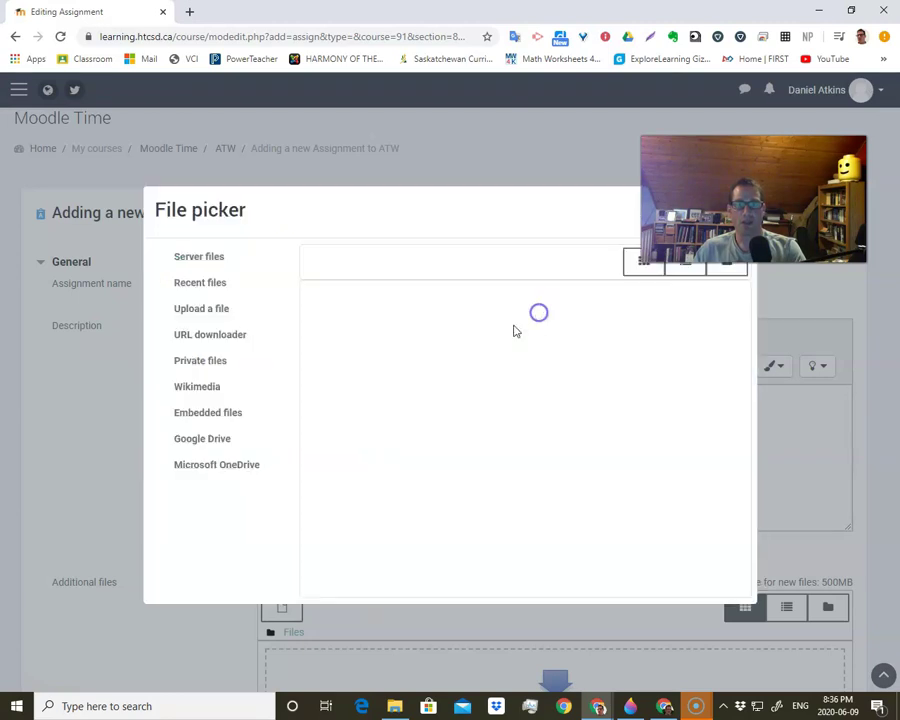
click(358, 378)
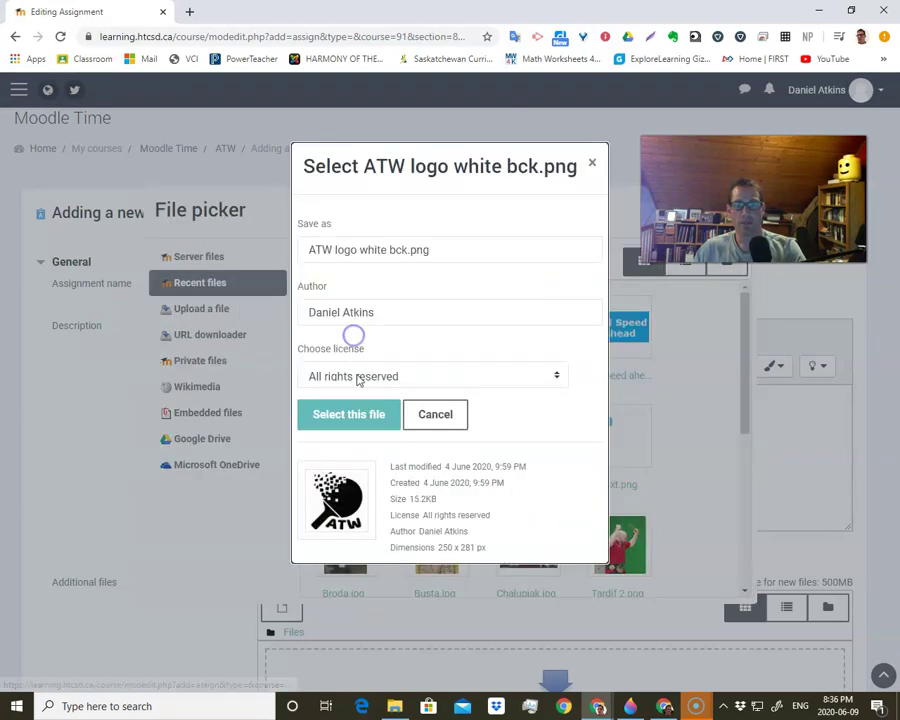
click(372, 416)
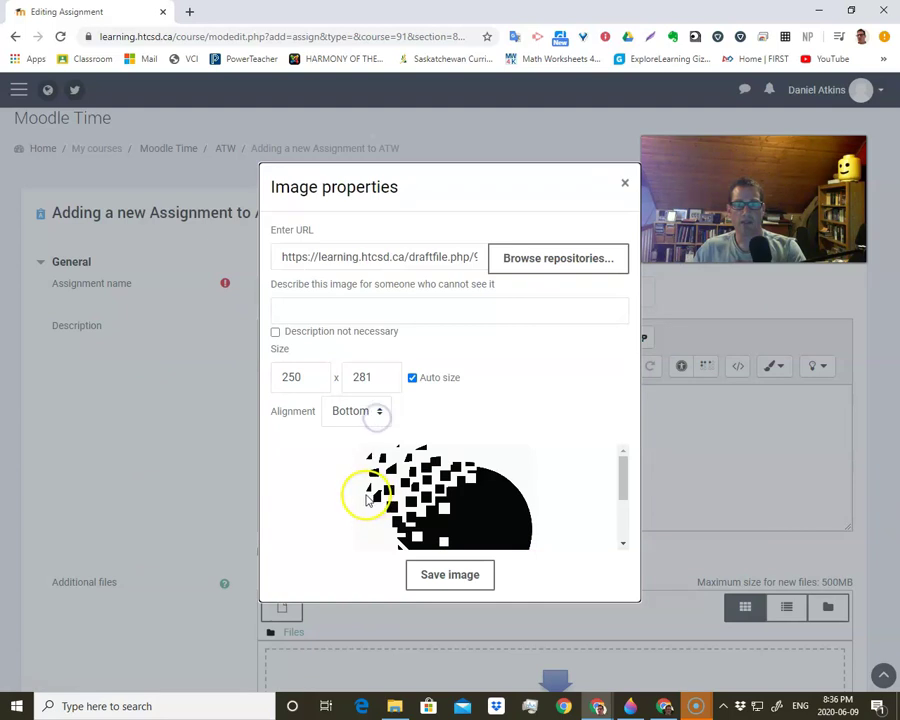
click(276, 331)
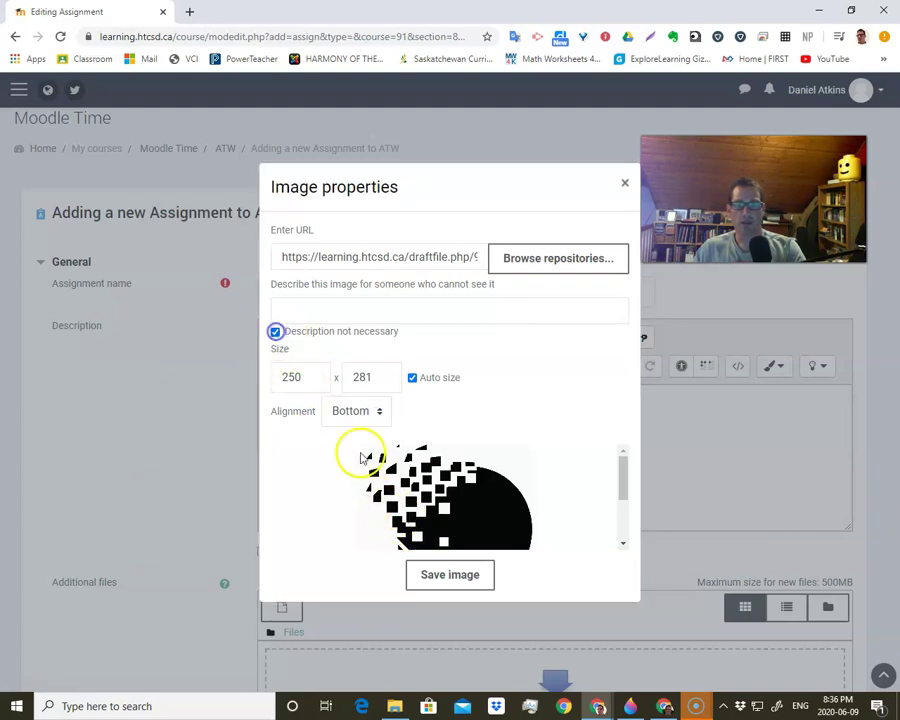
click(450, 577)
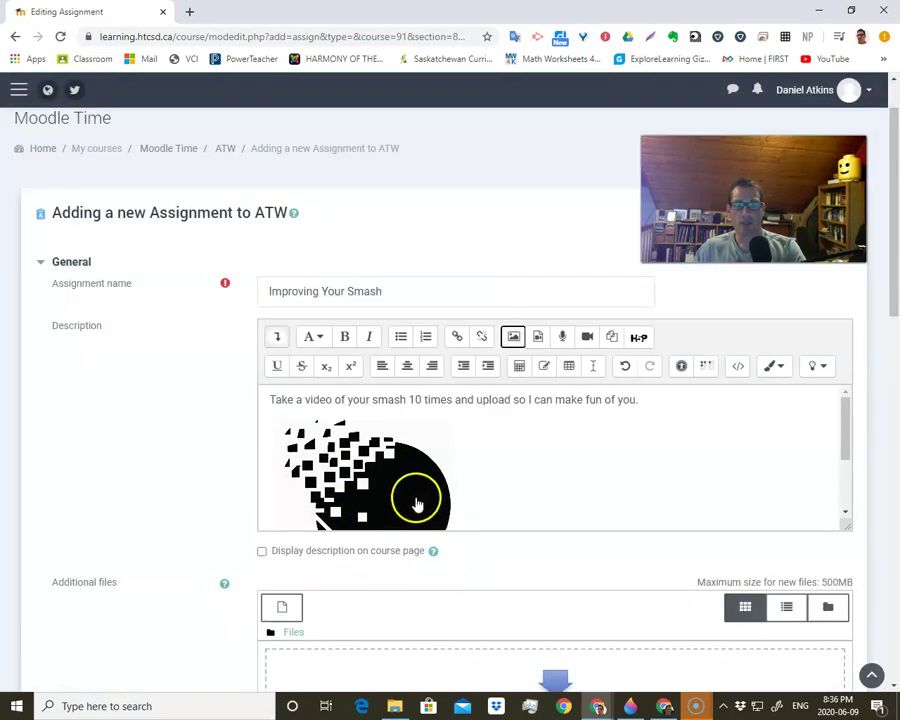
scroll(416, 503, down, 2)
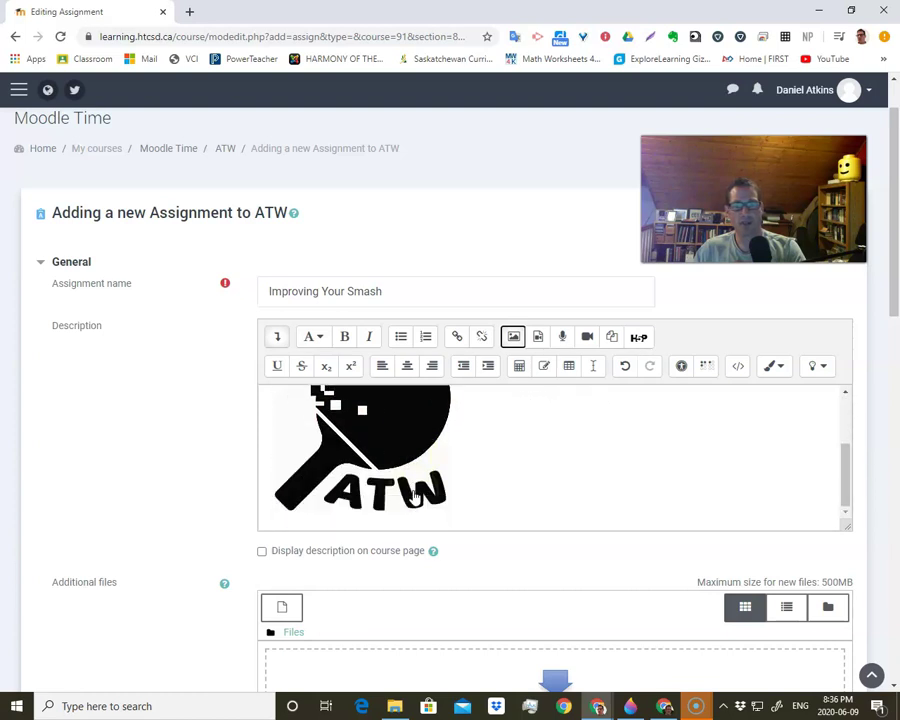
scroll(205, 448, down, 1)
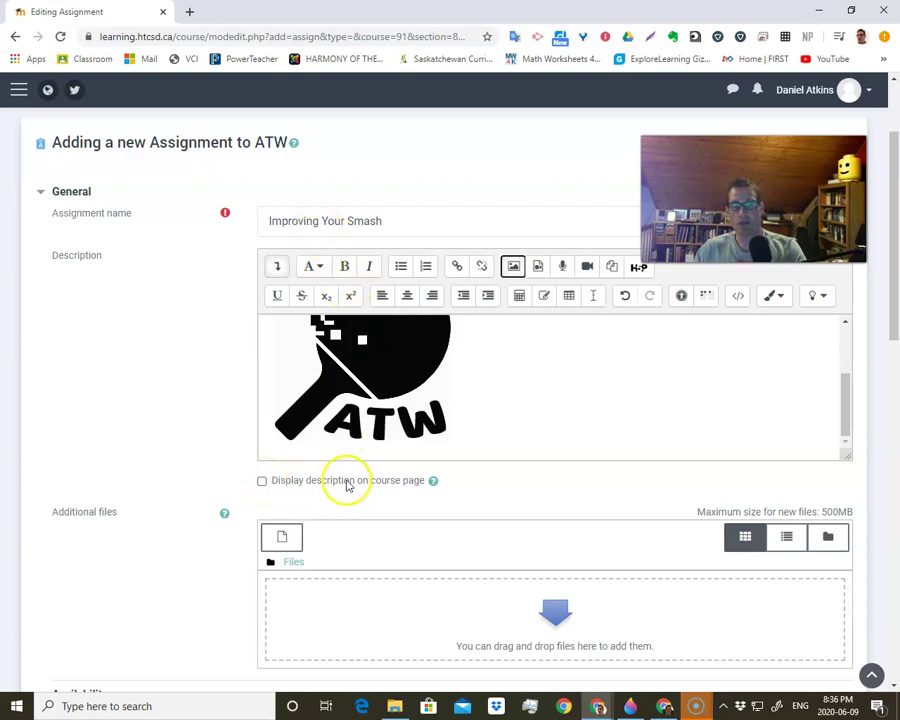
scroll(438, 378, up, 2)
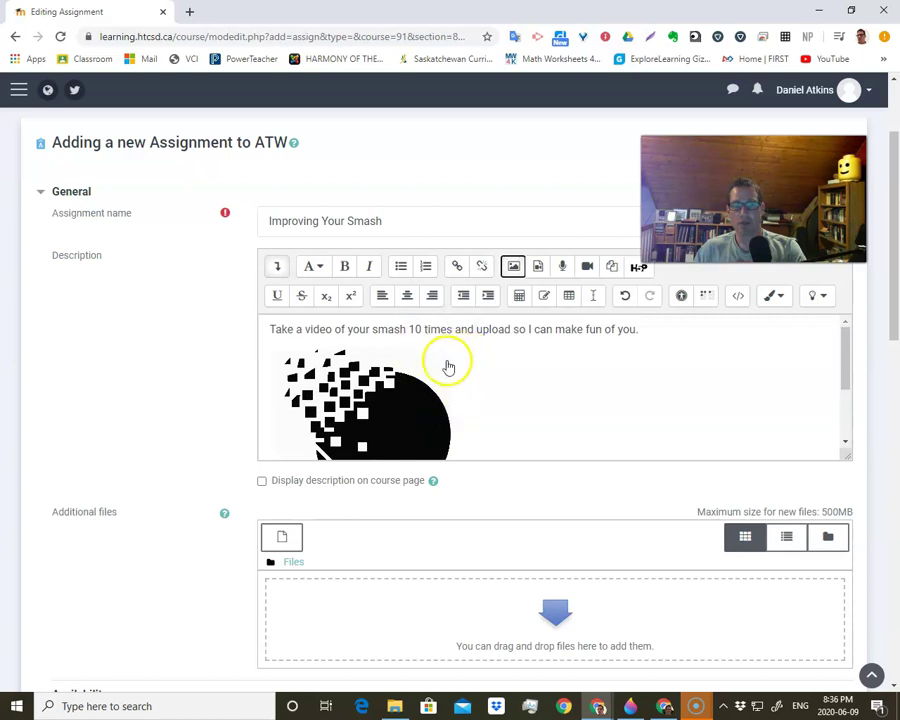
click(199, 350)
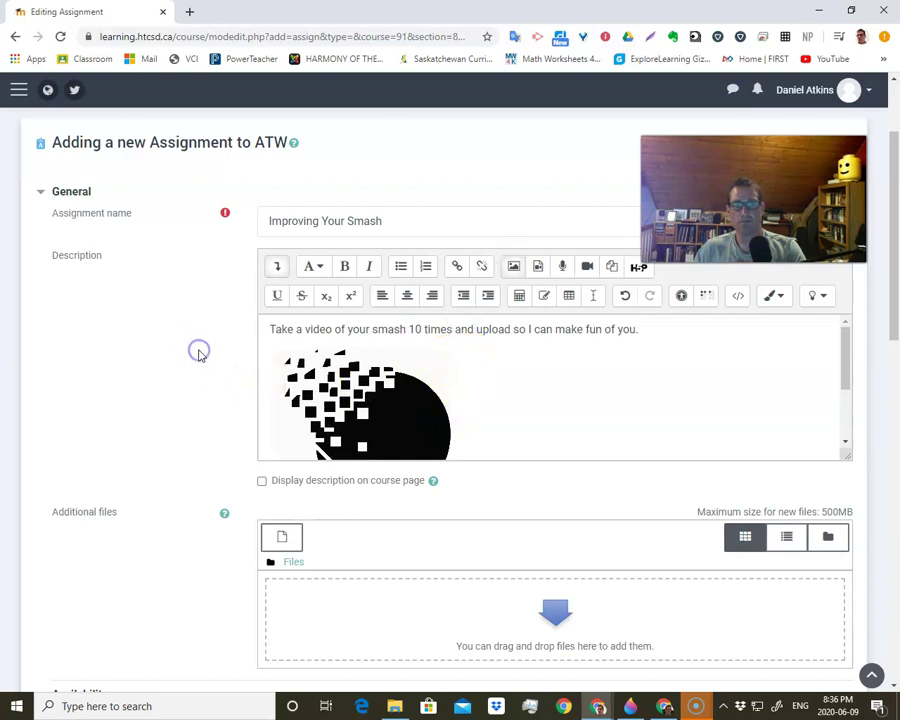
scroll(200, 352, down, 2)
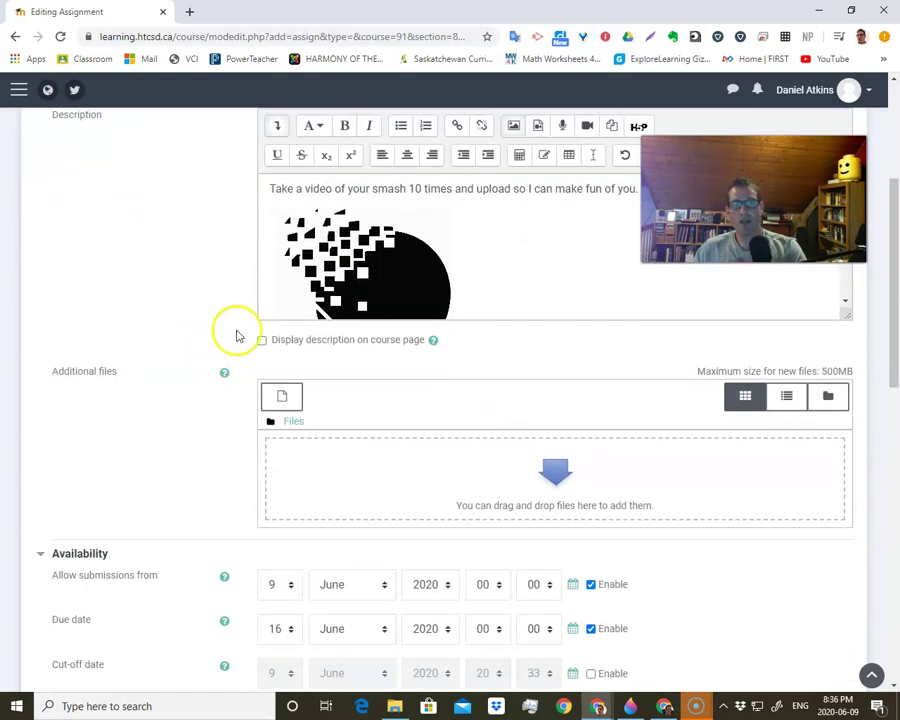
scroll(314, 440, down, 1)
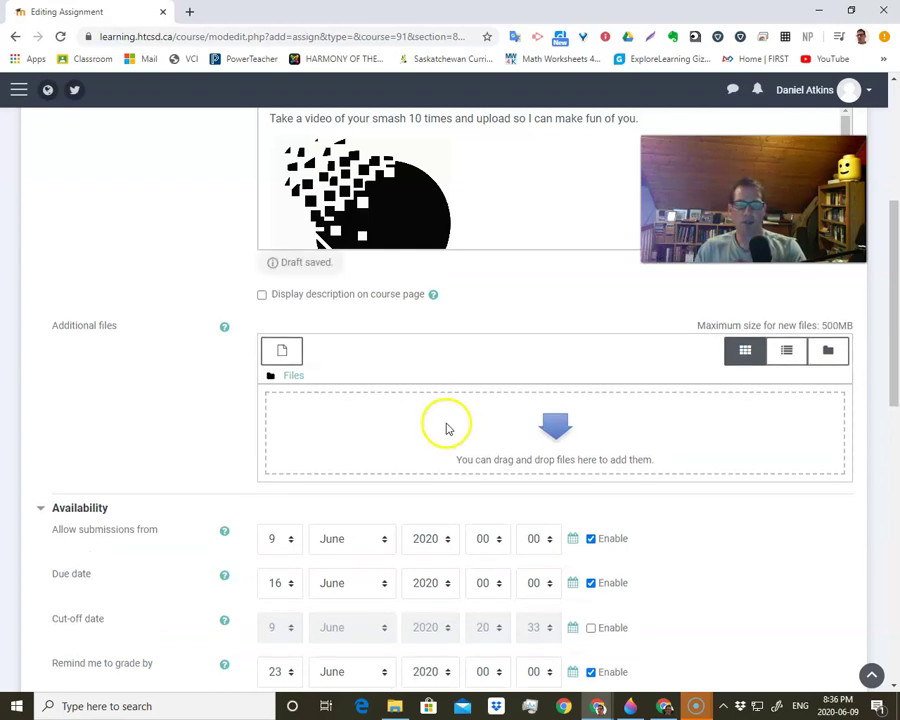
- Attach Physics 30 Sylabus.docx from Recent files under Additional files
click(553, 431)
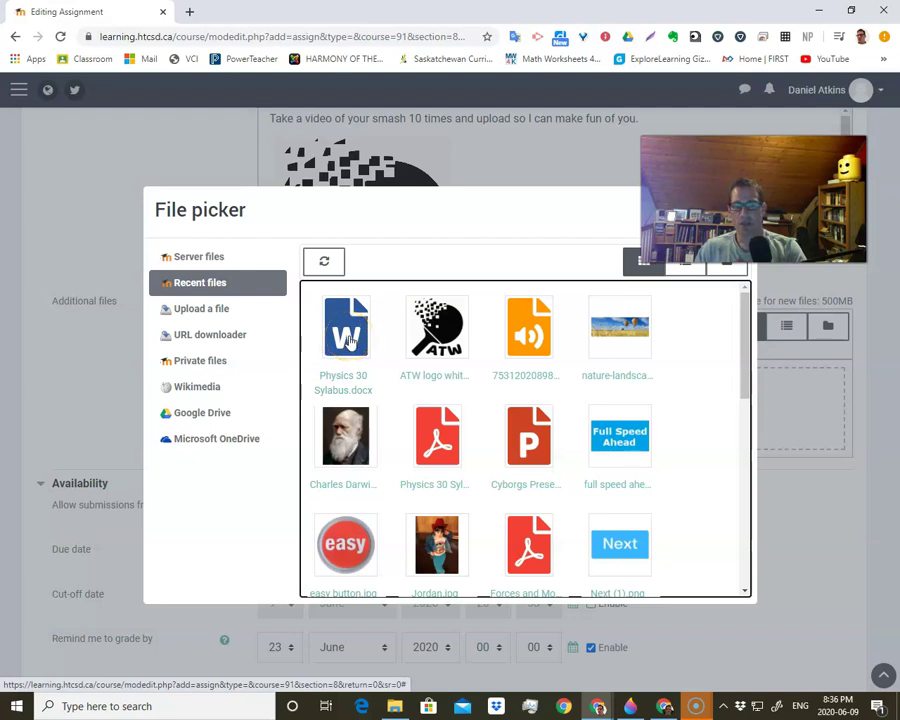
click(348, 341)
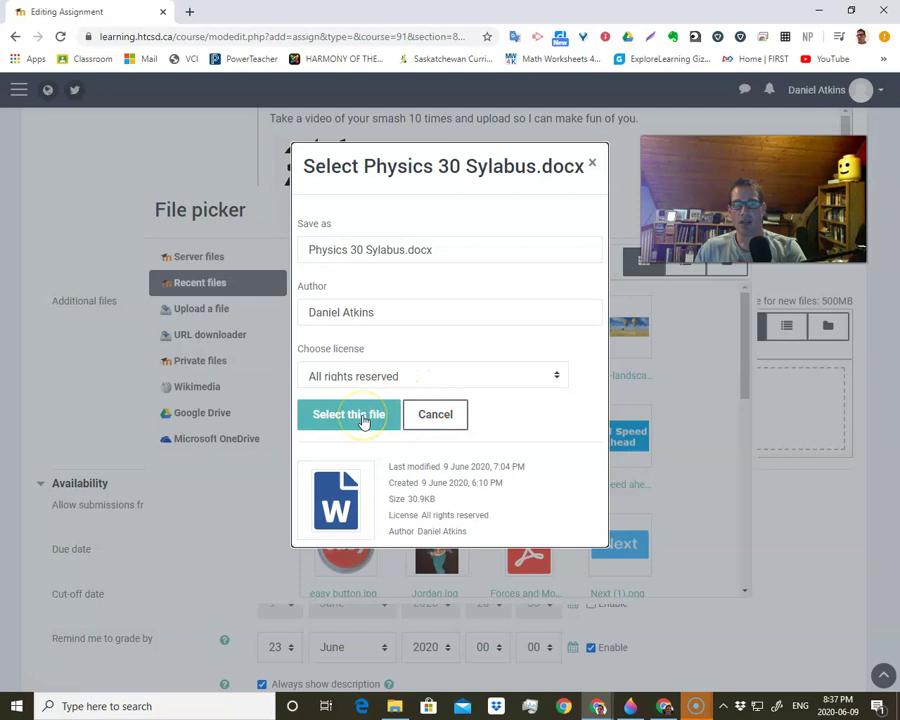
click(361, 411)
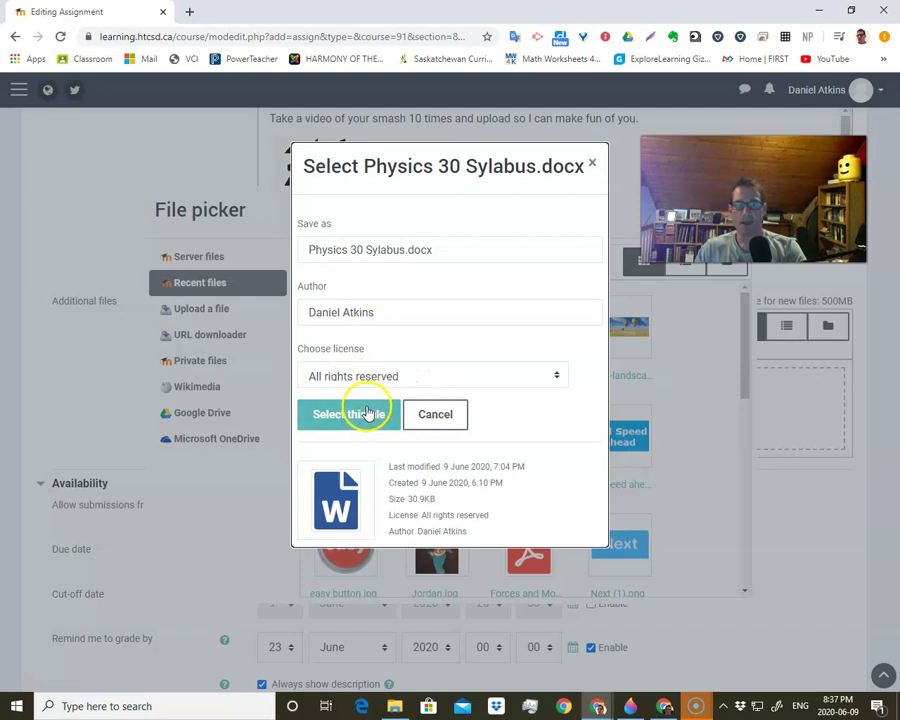
click(231, 411)
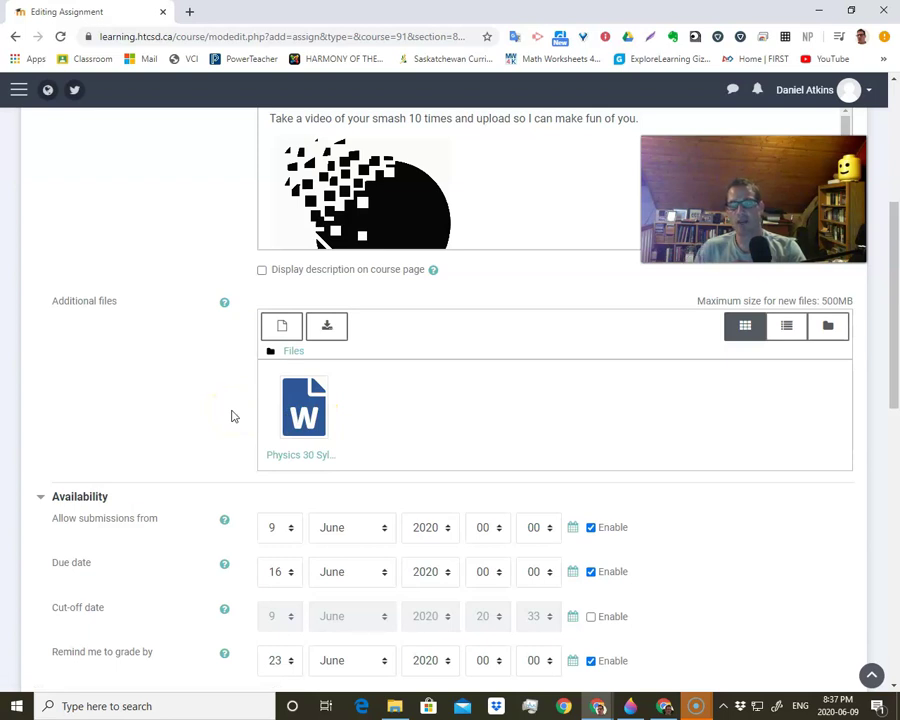
click(303, 418)
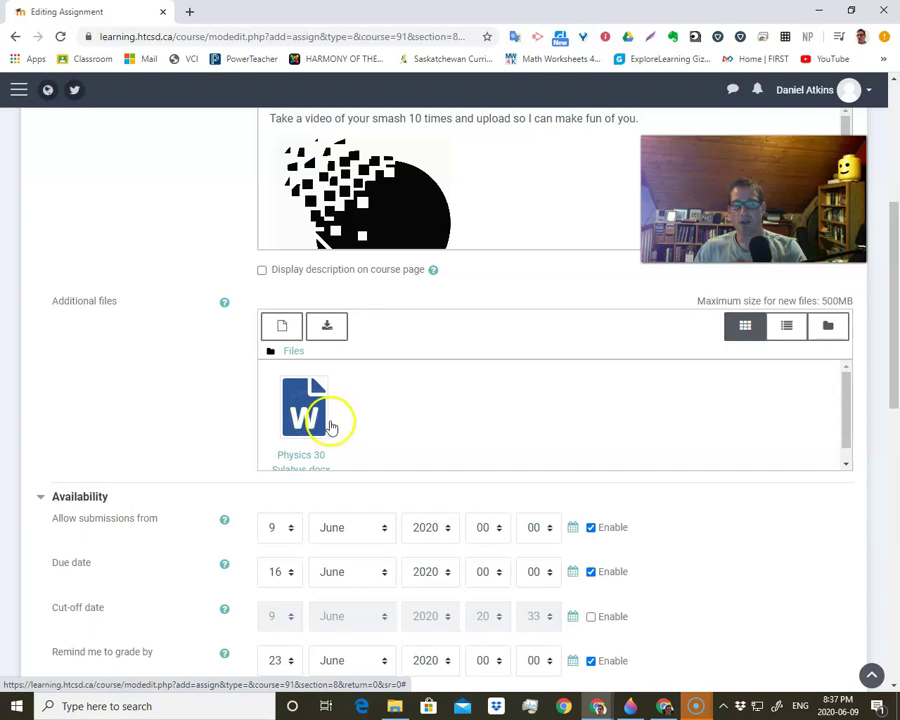
scroll(336, 418, up, 5)
scroll(437, 447, up, 2)
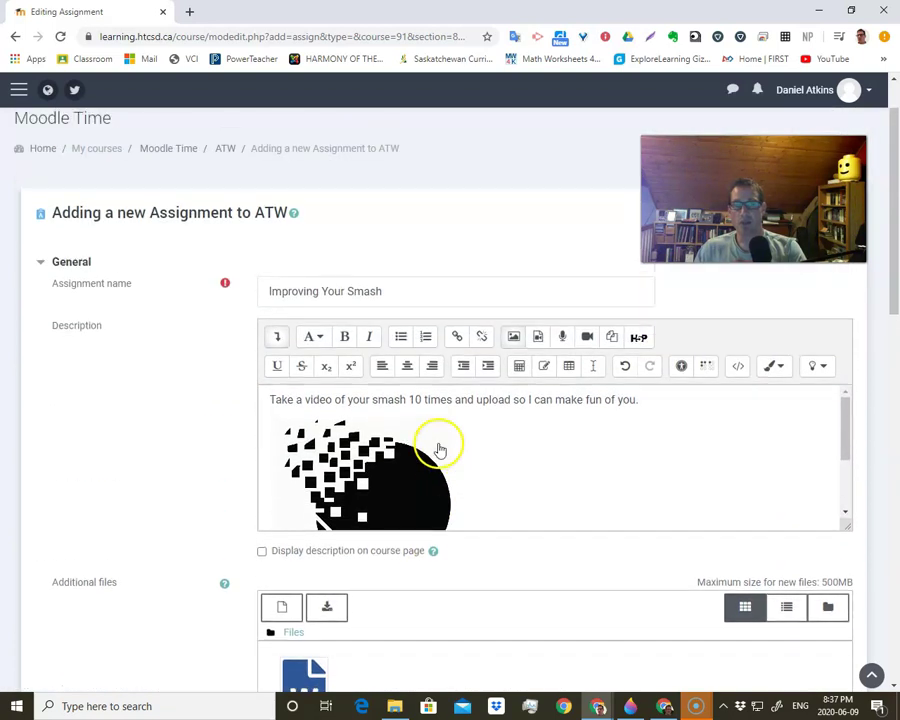
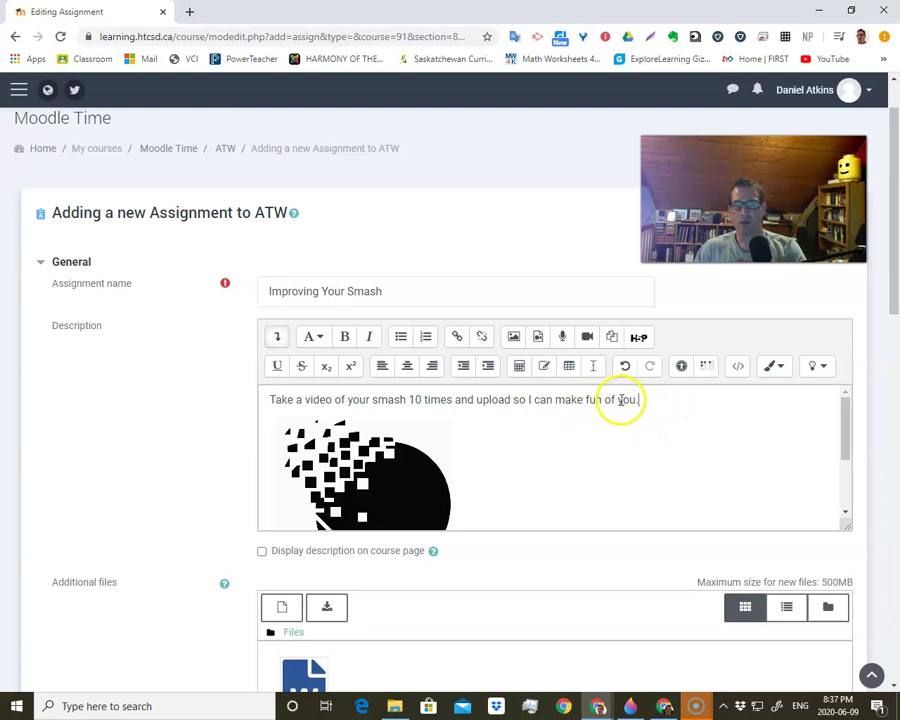
- Select the words 'fun of you' in the assignment description
drag(588, 400, 636, 400)
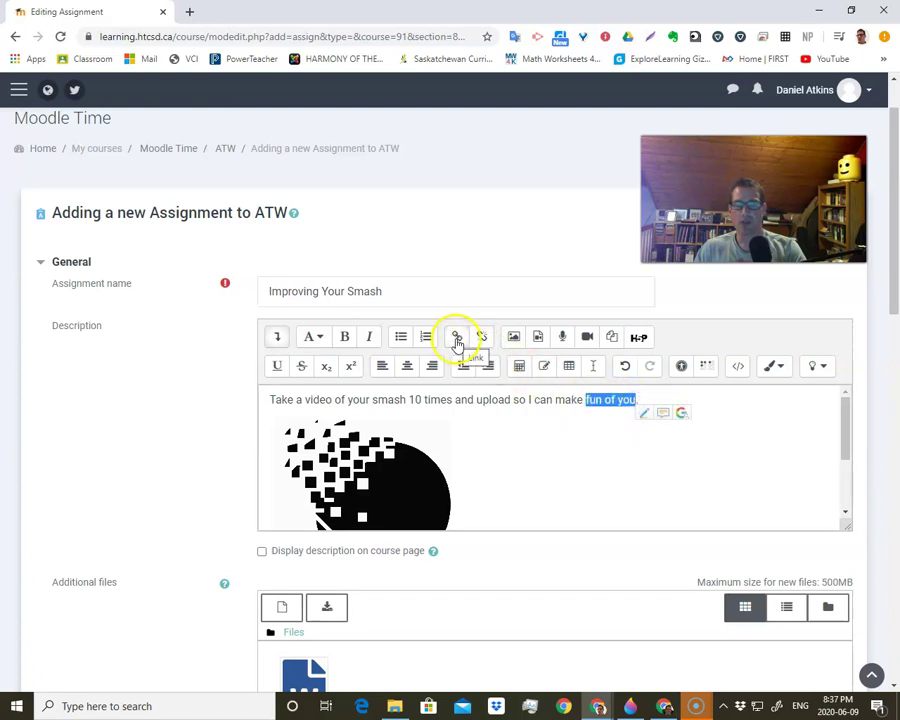
- Start a link on 'fun of you', close the File picker, and focus the Enter a URL field
click(456, 338)
click(498, 399)
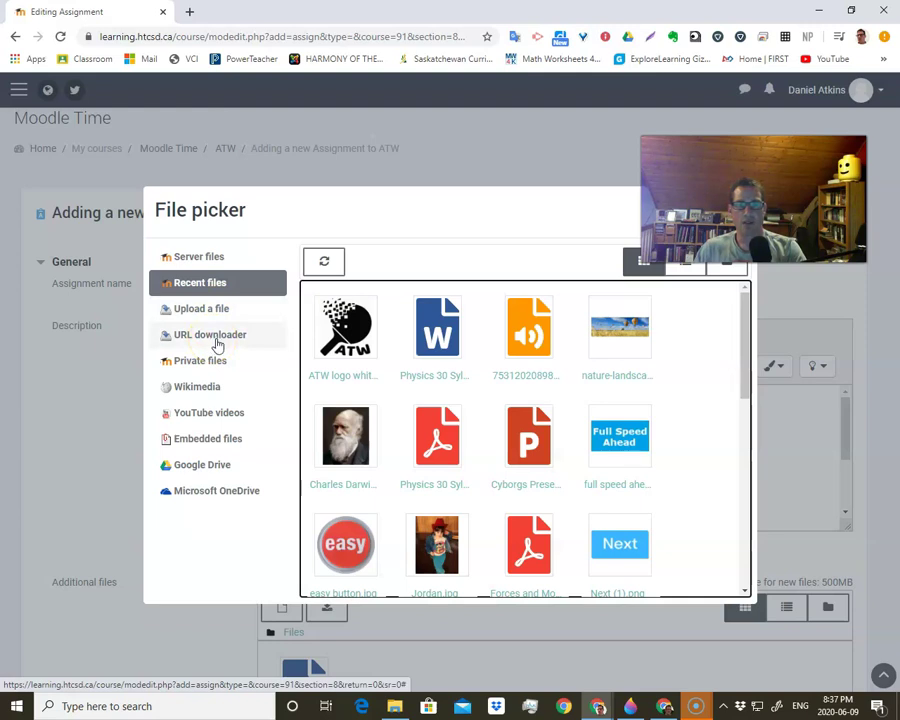
drag(536, 206, 467, 216)
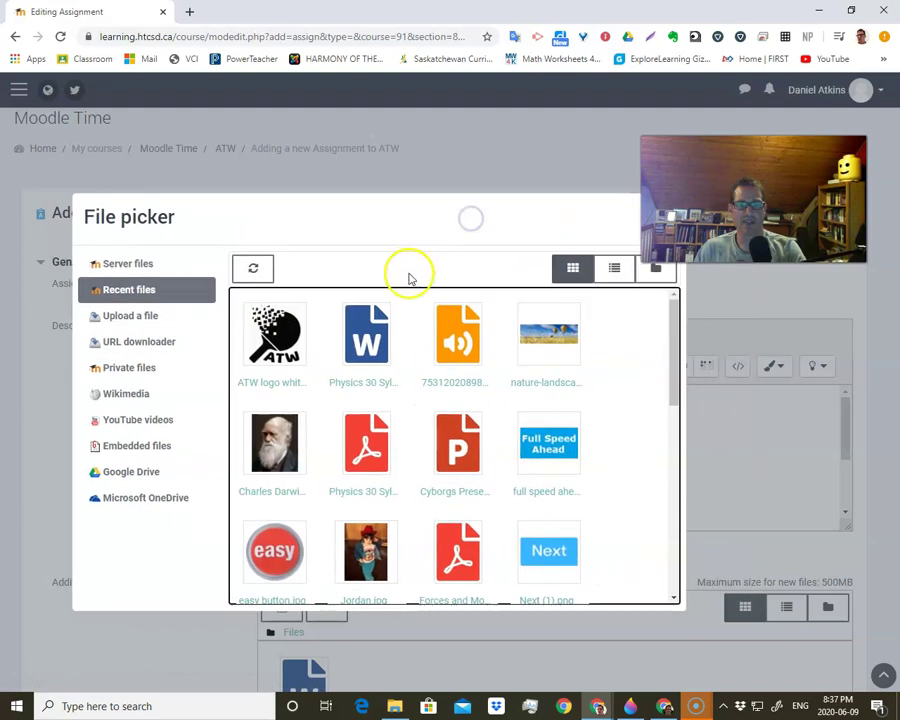
click(152, 347)
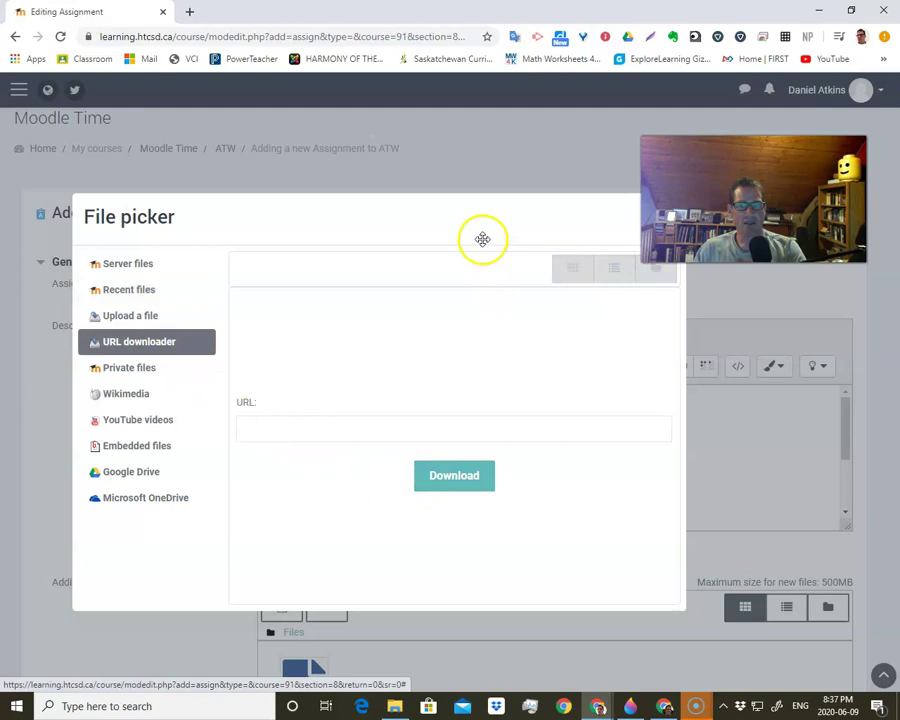
drag(482, 239, 353, 253)
click(535, 235)
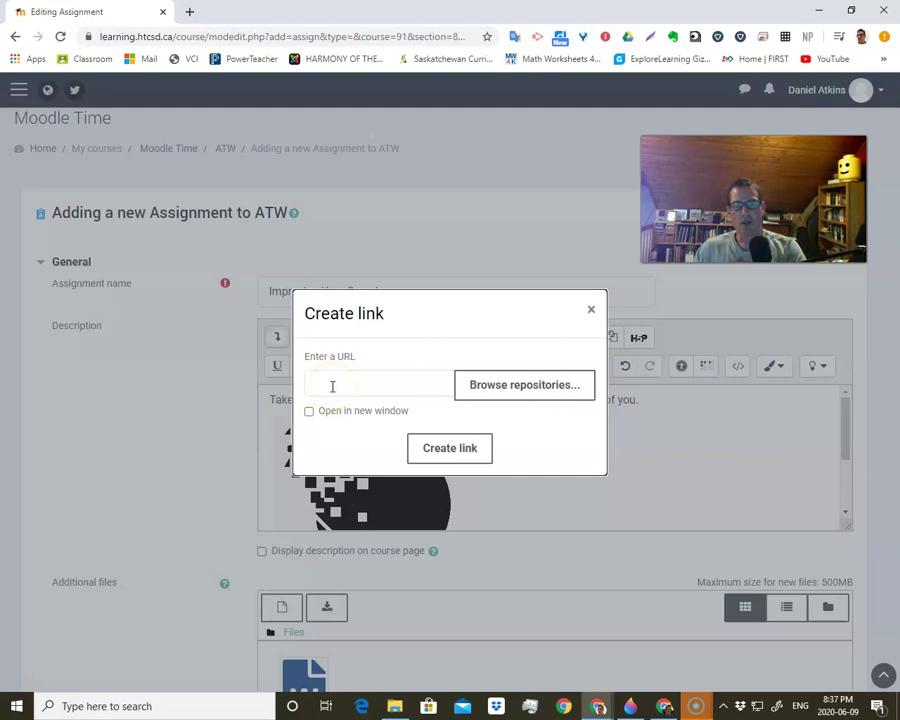
click(332, 386)
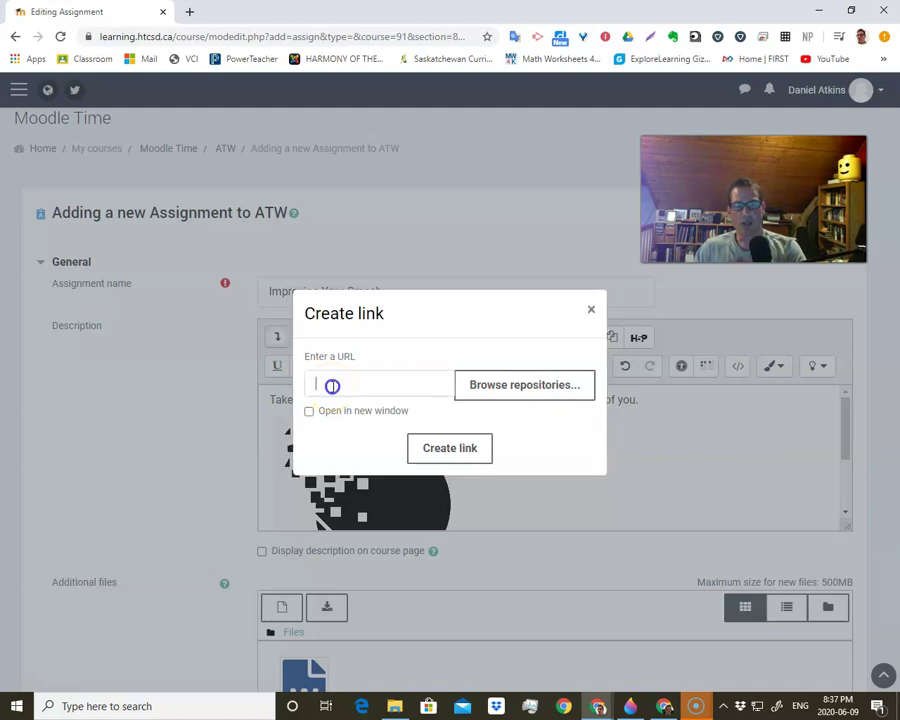
- Search 'google docs' in a new Chrome tab and go to the Google Docs home page
click(193, 9)
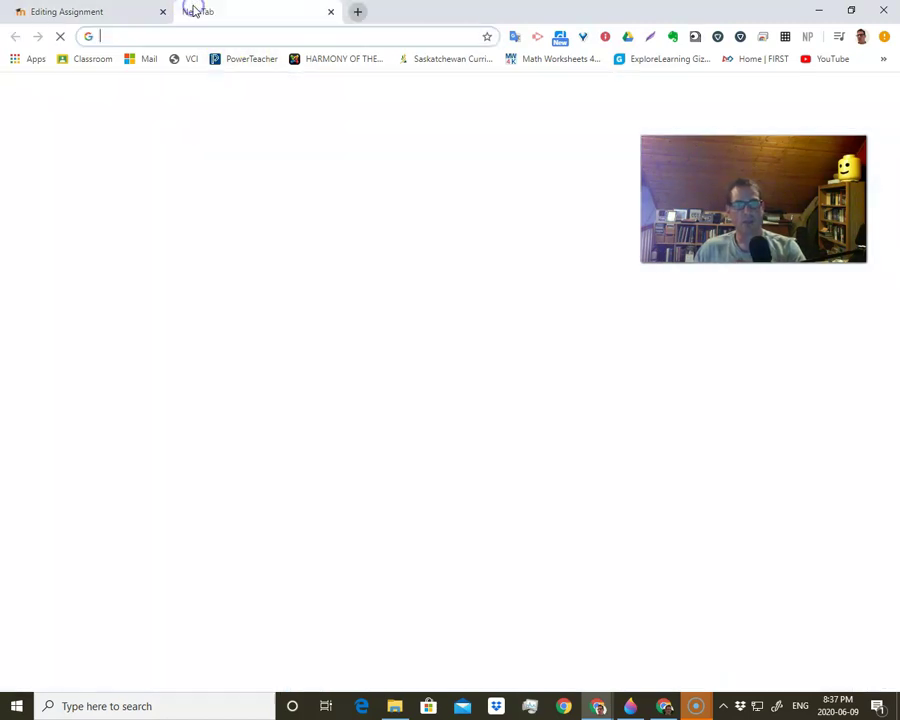
text(google)
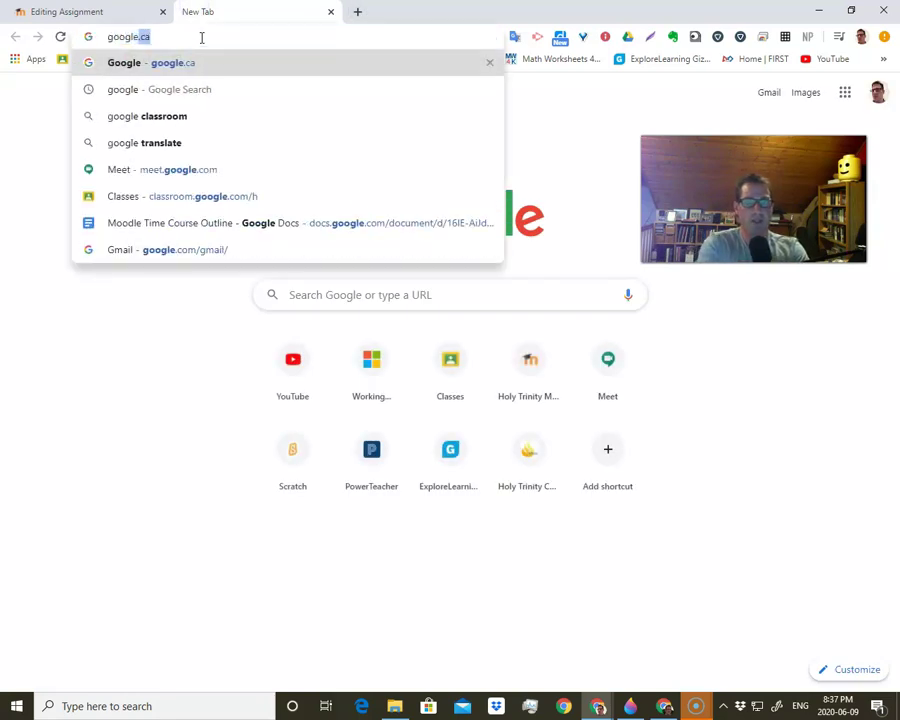
text( docs)
key(Return)
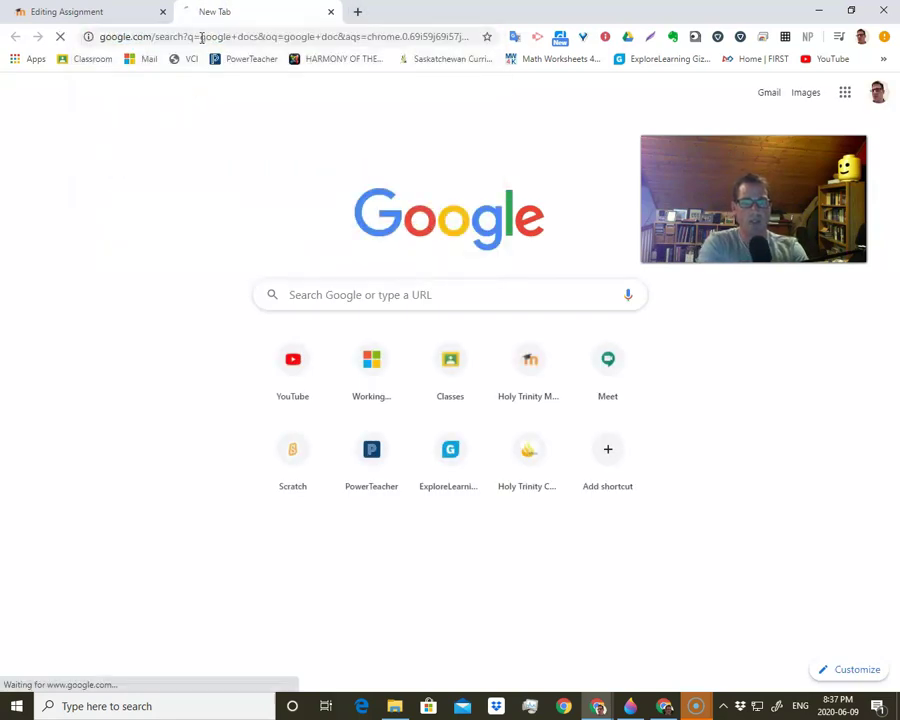
click(195, 345)
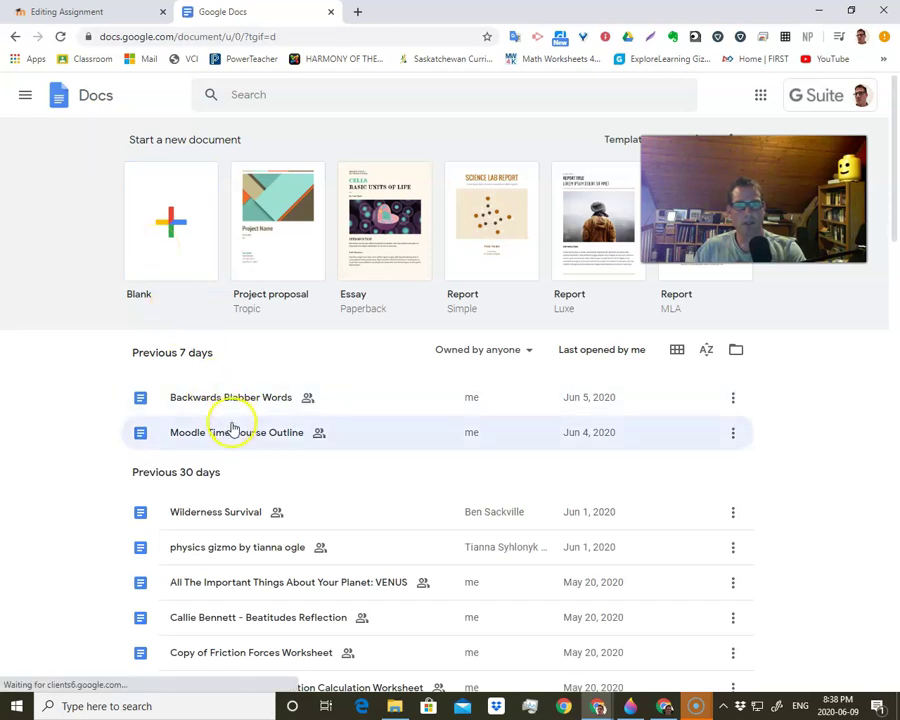
- Open the Moodle Time Course Outline document and its Share settings
click(233, 435)
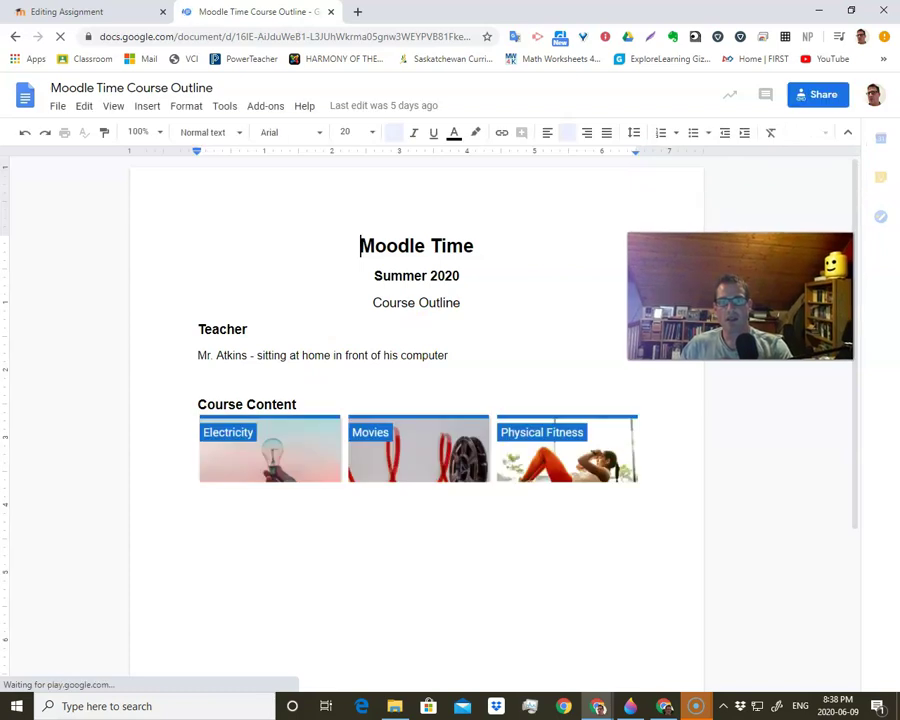
click(815, 96)
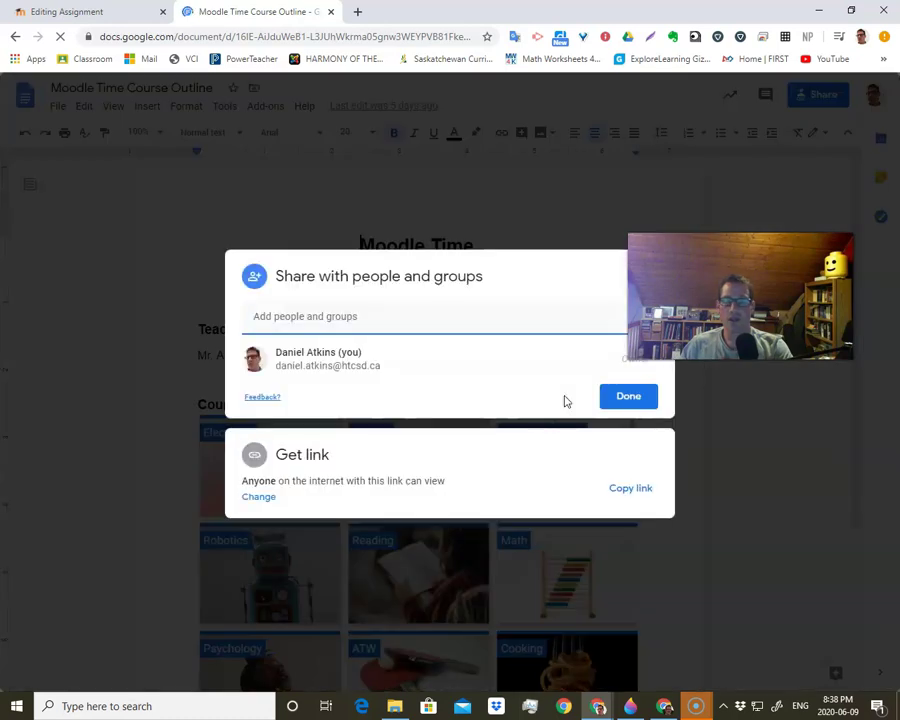
click(452, 357)
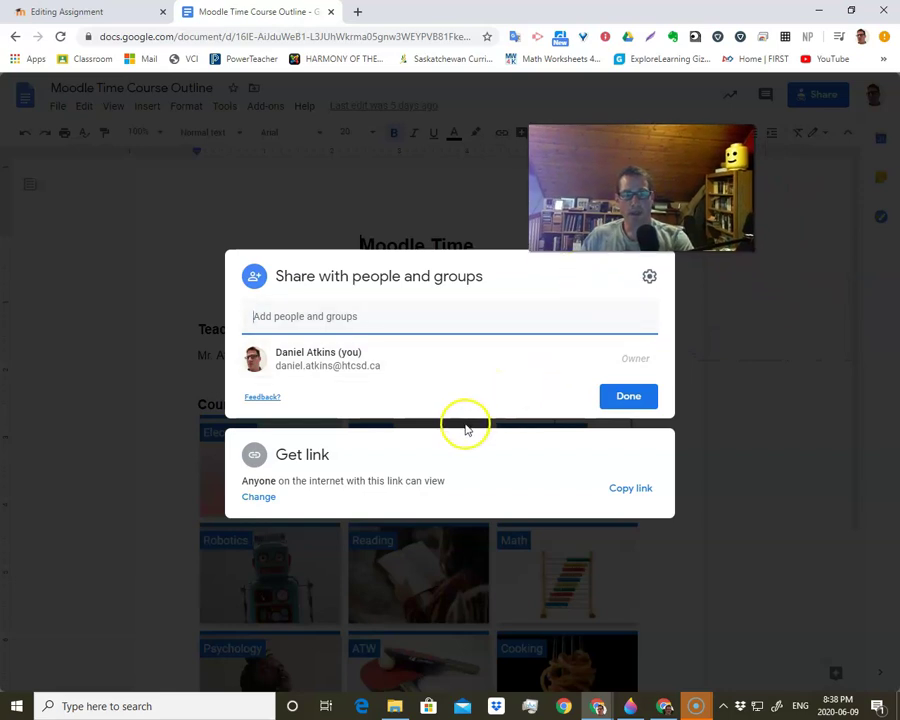
- Keep 'Anyone with the link' as Viewer, copy the share link, and return to Moodle
click(258, 498)
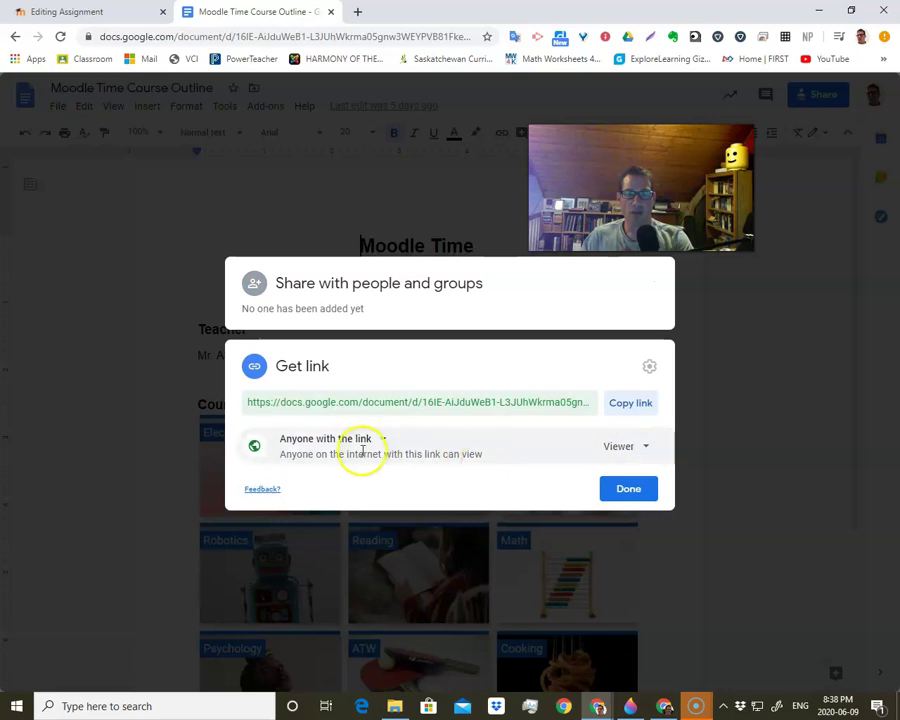
click(382, 438)
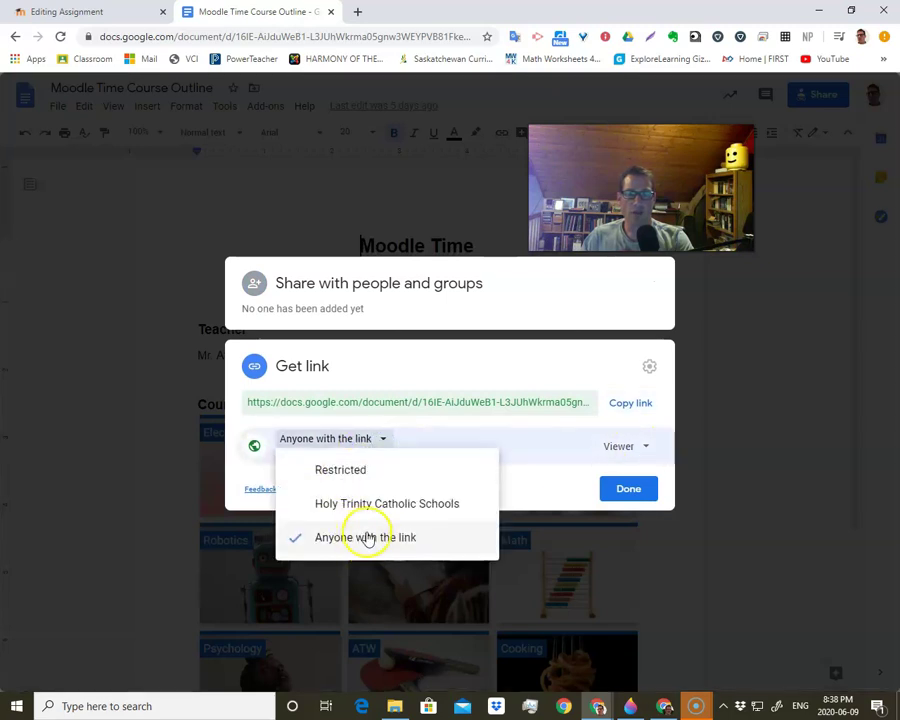
click(526, 436)
click(636, 447)
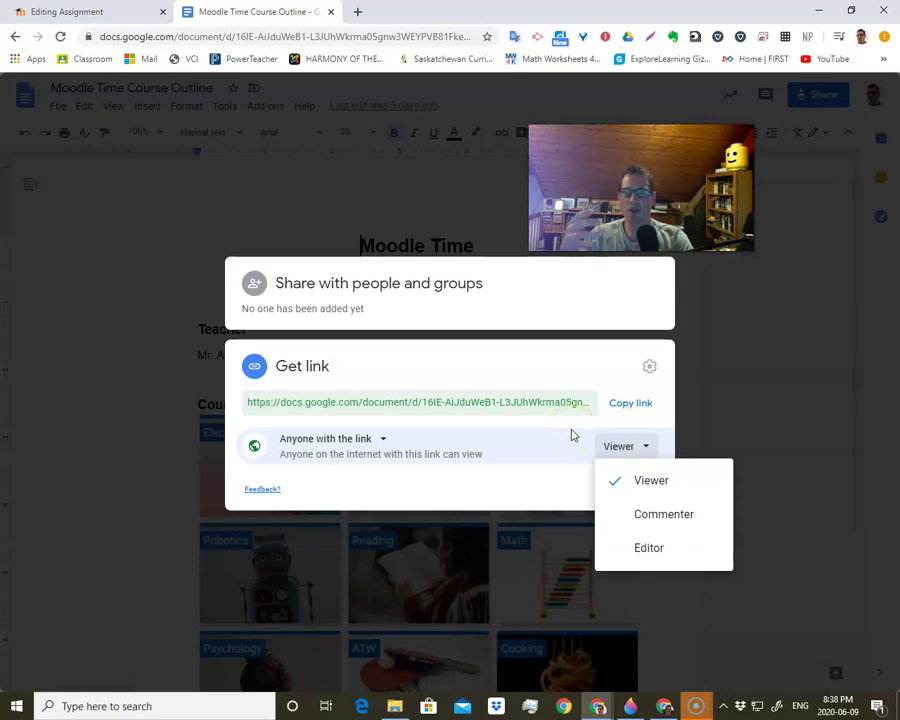
click(572, 432)
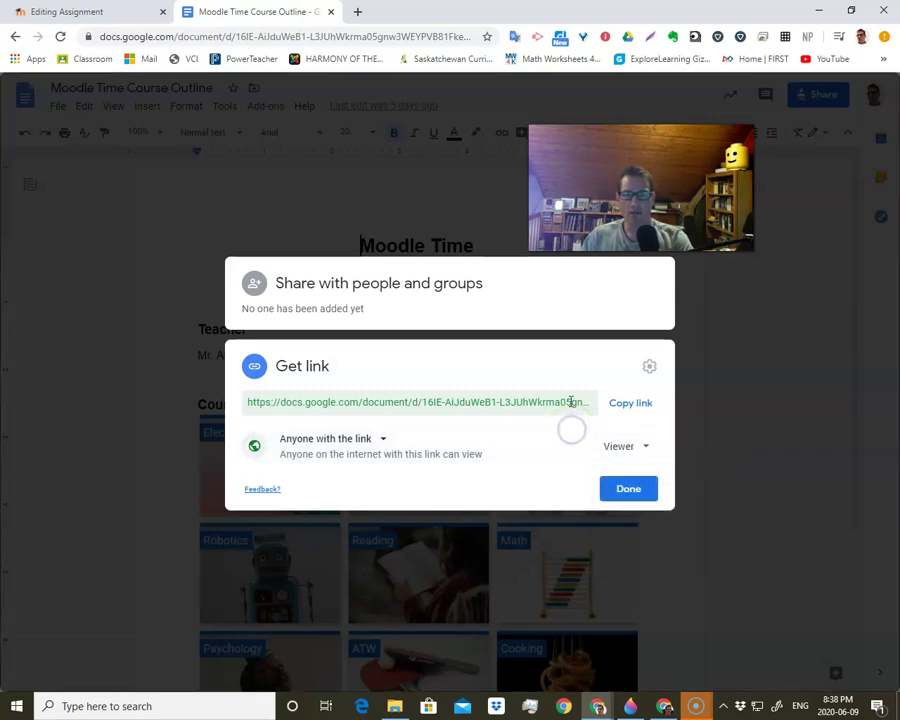
click(571, 401)
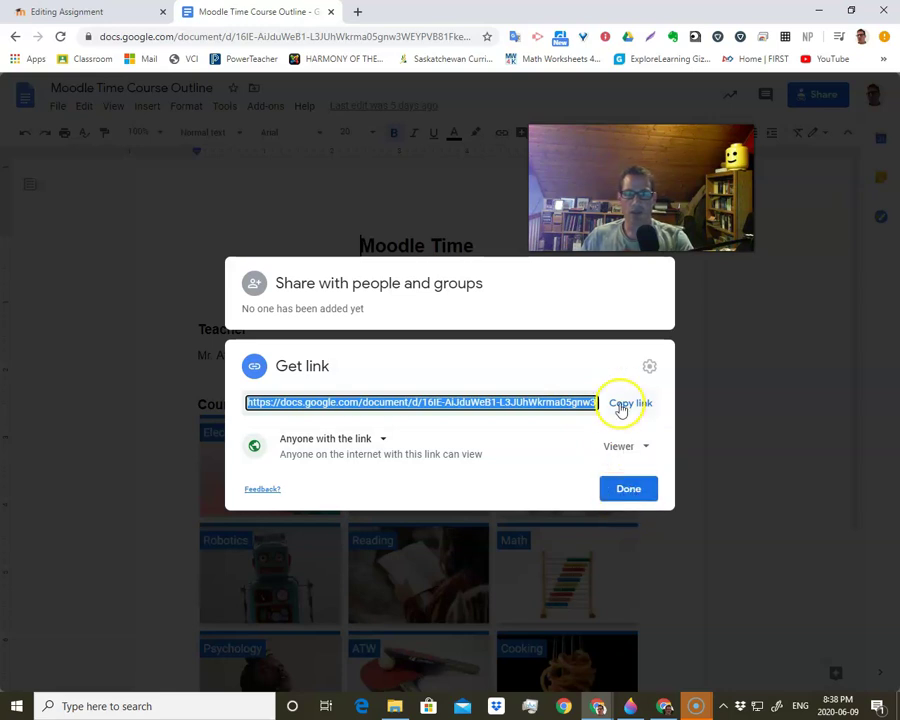
click(627, 494)
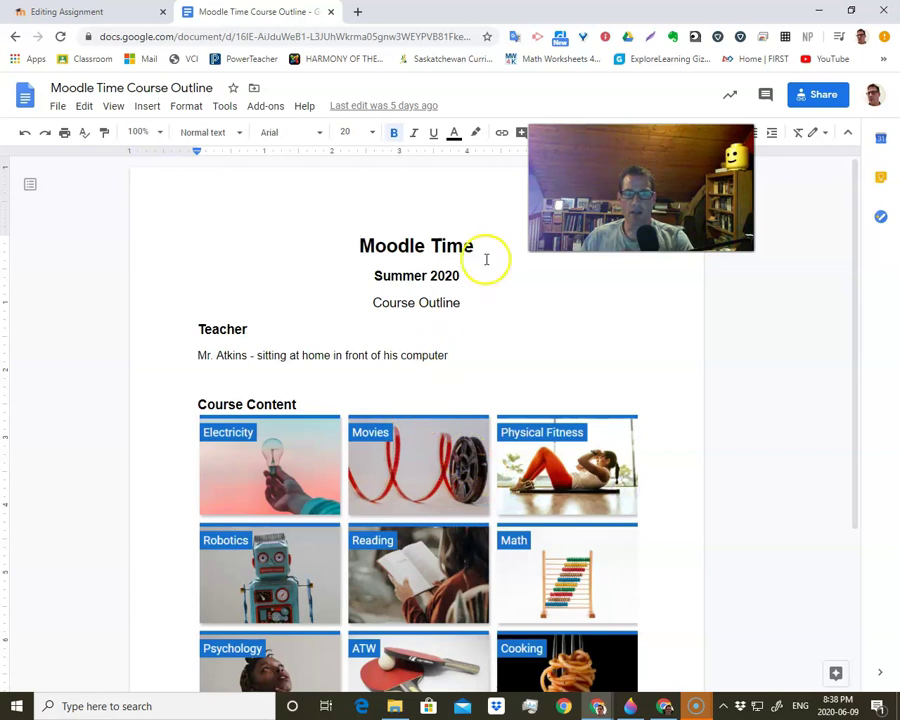
click(110, 22)
- Paste the course outline share link as the URL and create the link on 'fun of you'
click(404, 380)
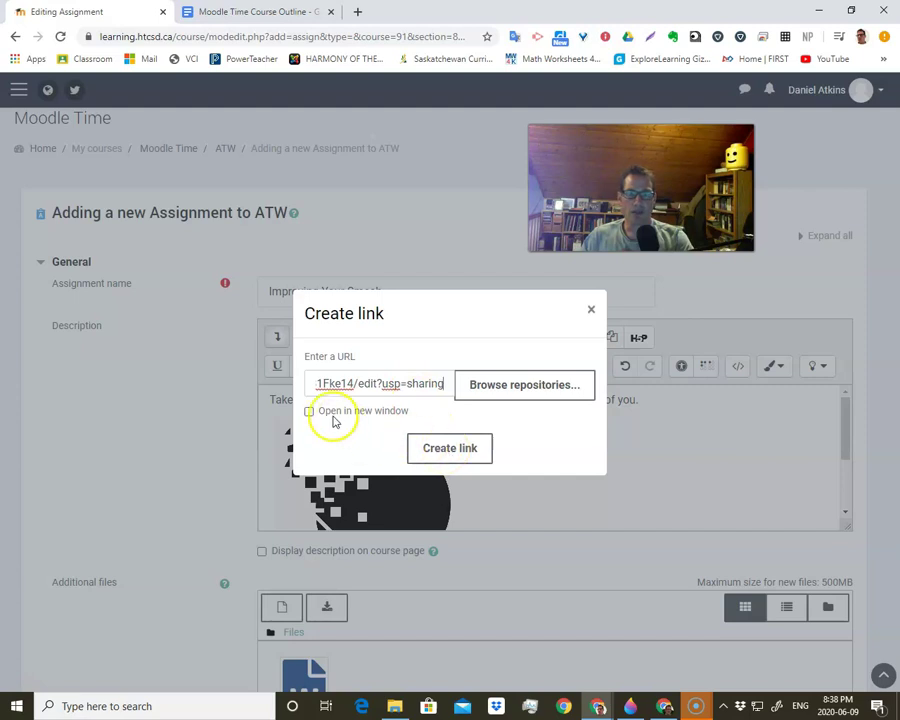
click(458, 451)
click(571, 443)
click(605, 402)
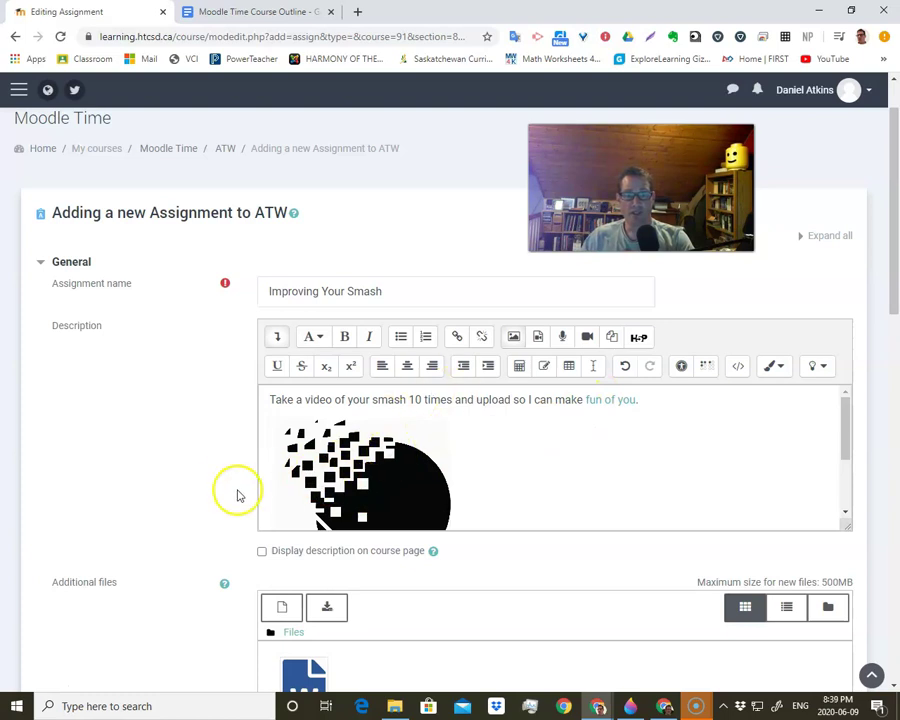
scroll(185, 490, down, 2)
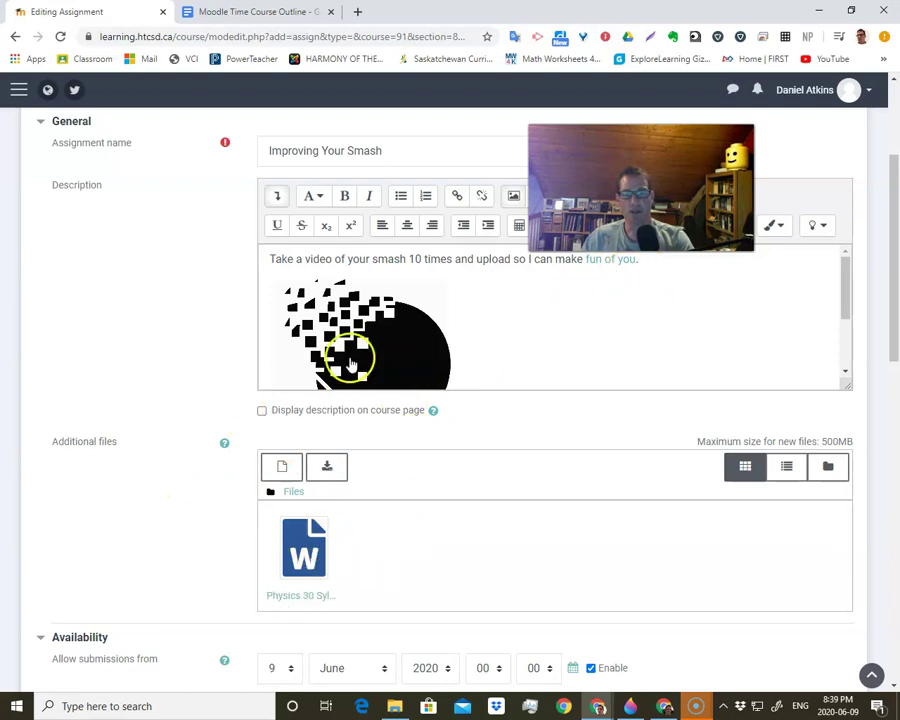
scroll(170, 426, down, 3)
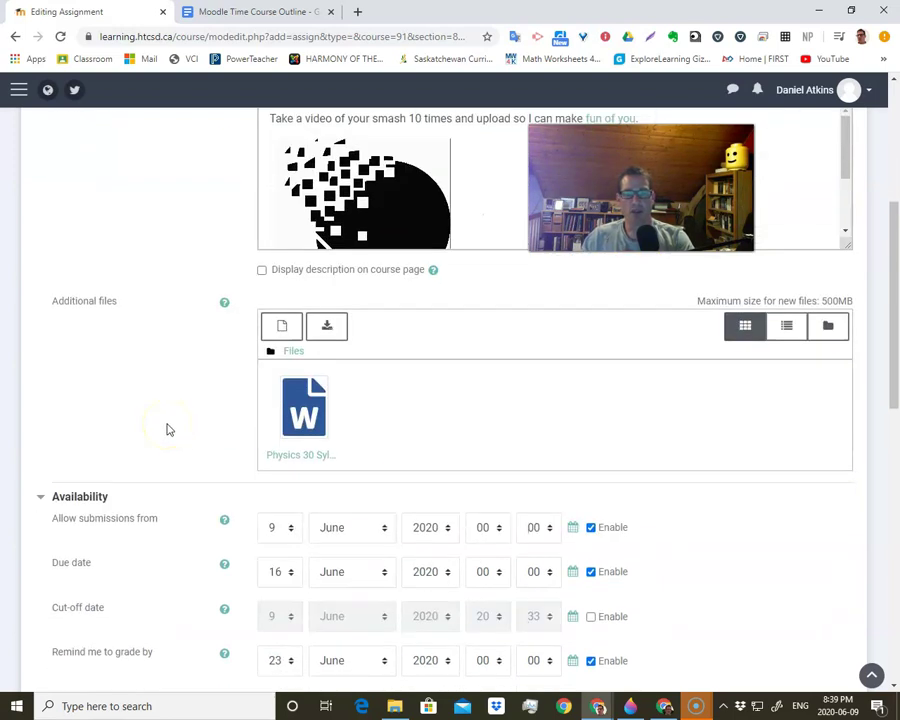
scroll(168, 428, down, 3)
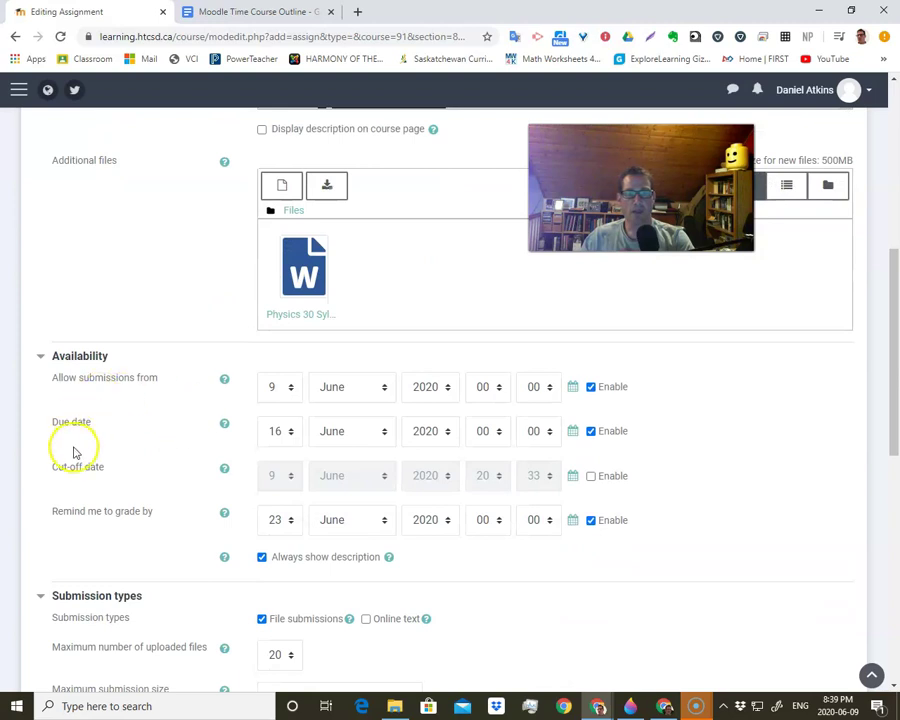
- Collapse Submission types and untick Enable beside Allow submissions from in Availability
click(40, 595)
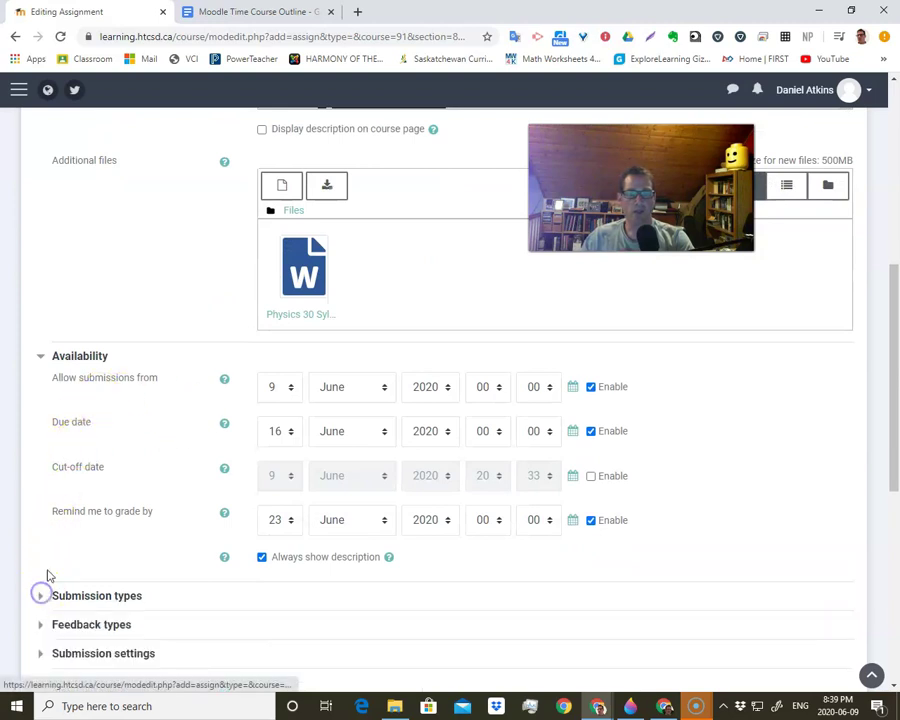
click(38, 359)
click(38, 359)
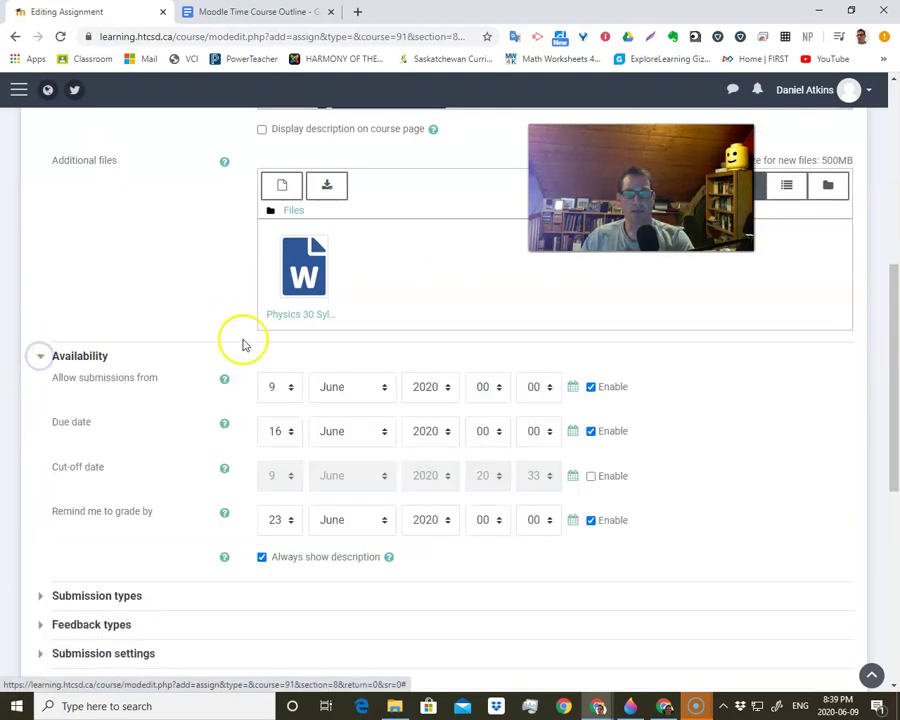
scroll(395, 338, down, 1)
click(410, 328)
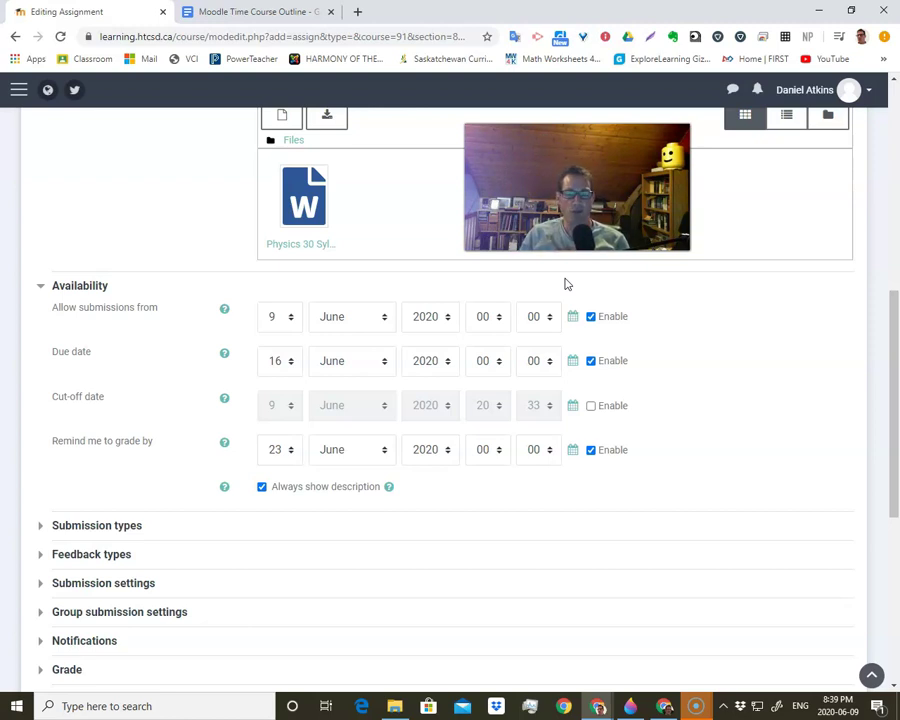
click(463, 331)
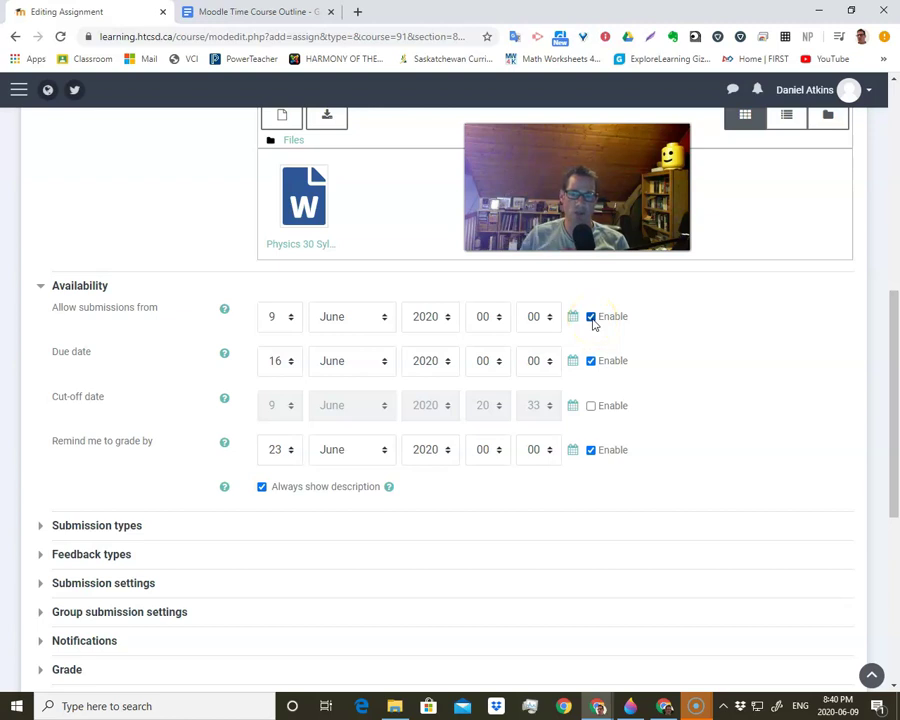
click(591, 317)
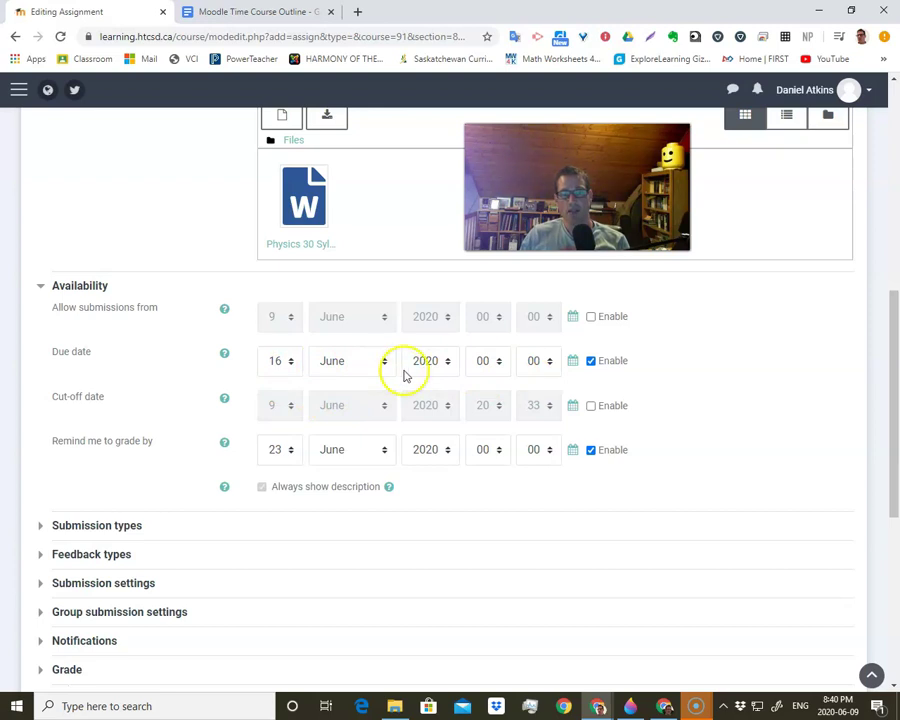
- Keep the due date hour at 00 with the due date still enabled
click(487, 361)
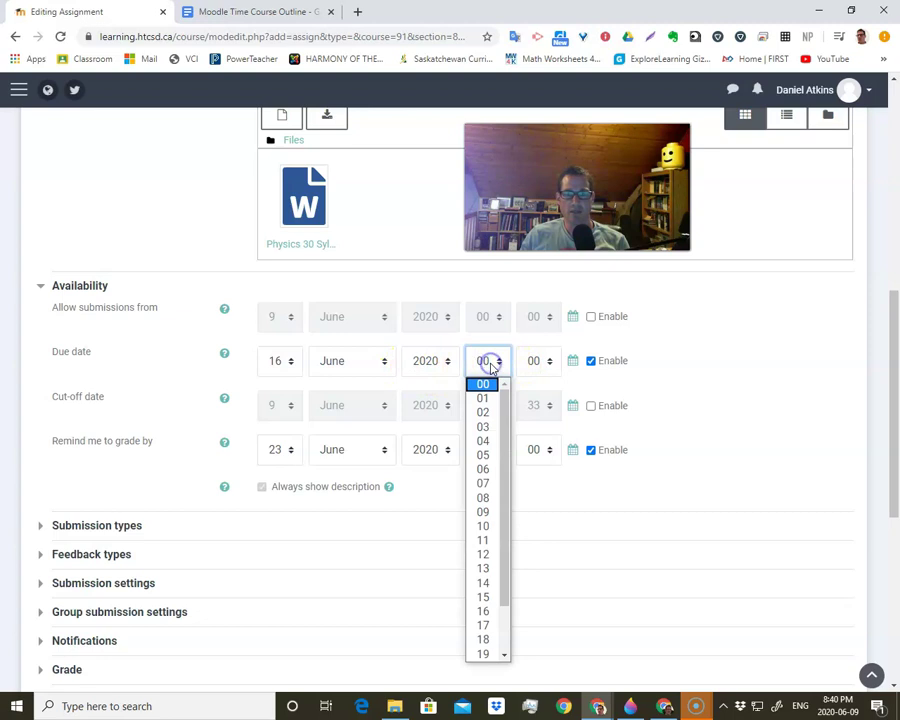
click(692, 344)
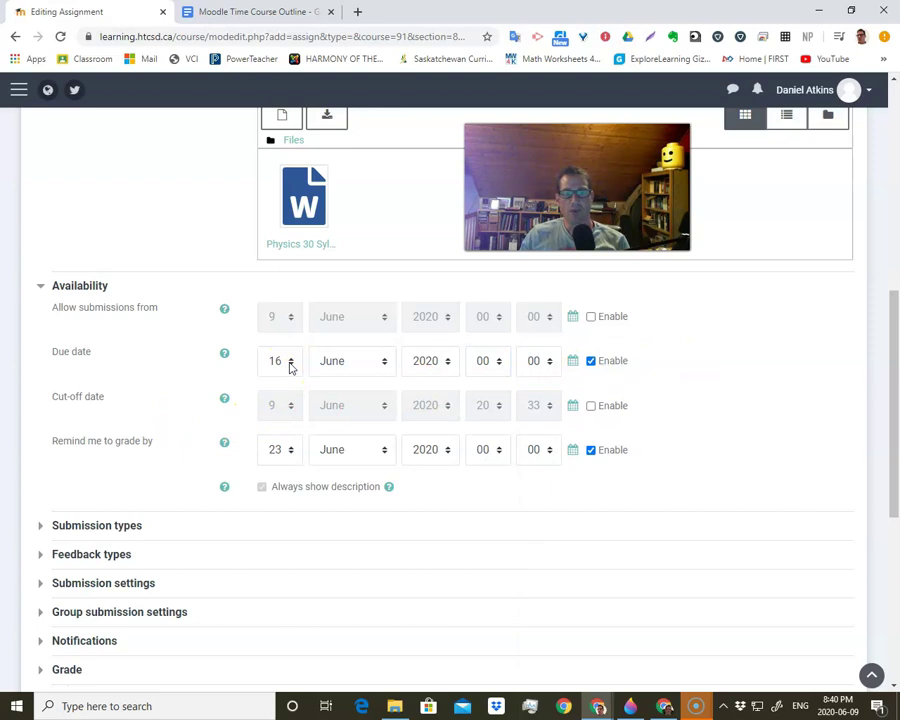
click(591, 361)
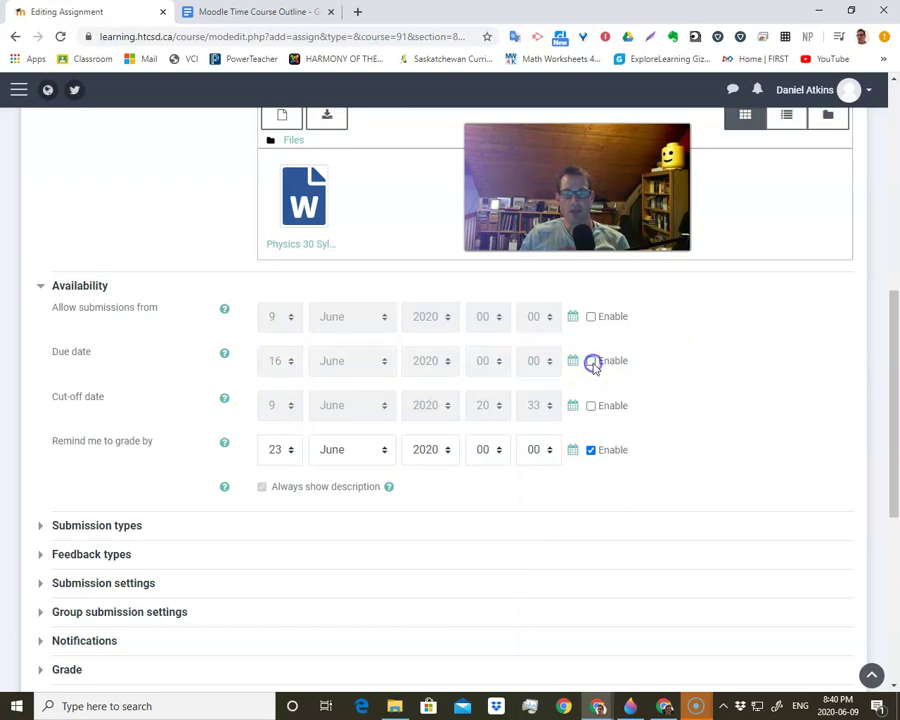
click(591, 361)
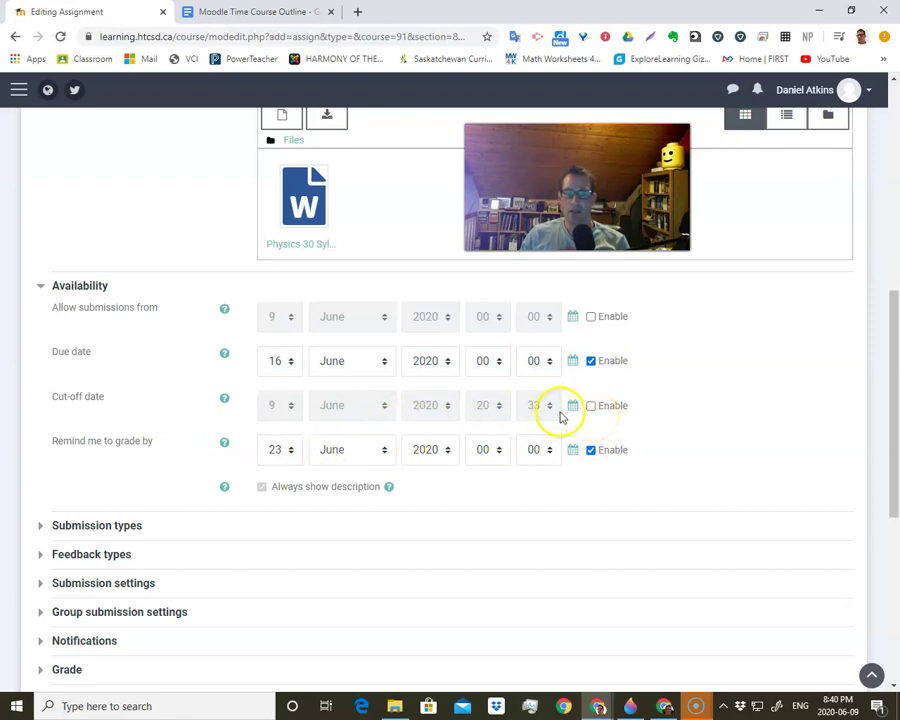
- Enable the cut-off date and set its hour to 00
click(591, 406)
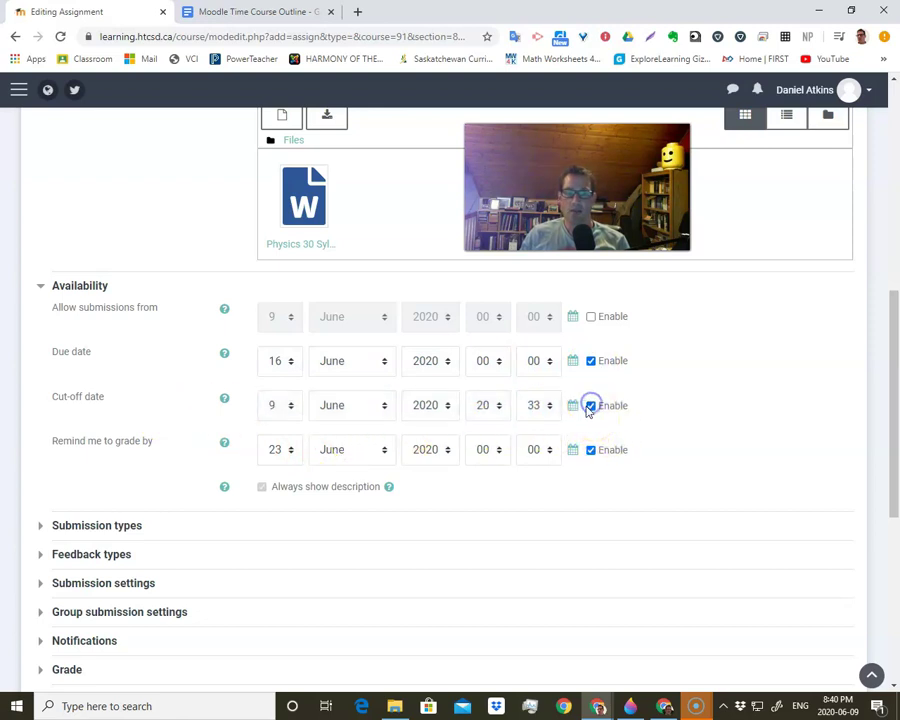
click(290, 406)
scroll(297, 255, down, 1)
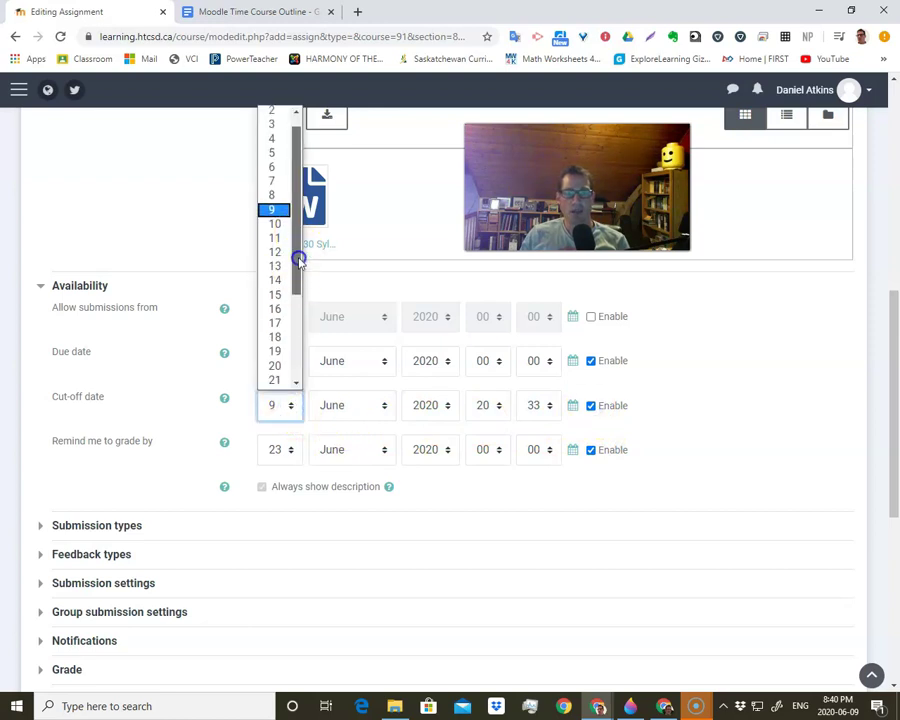
click(280, 333)
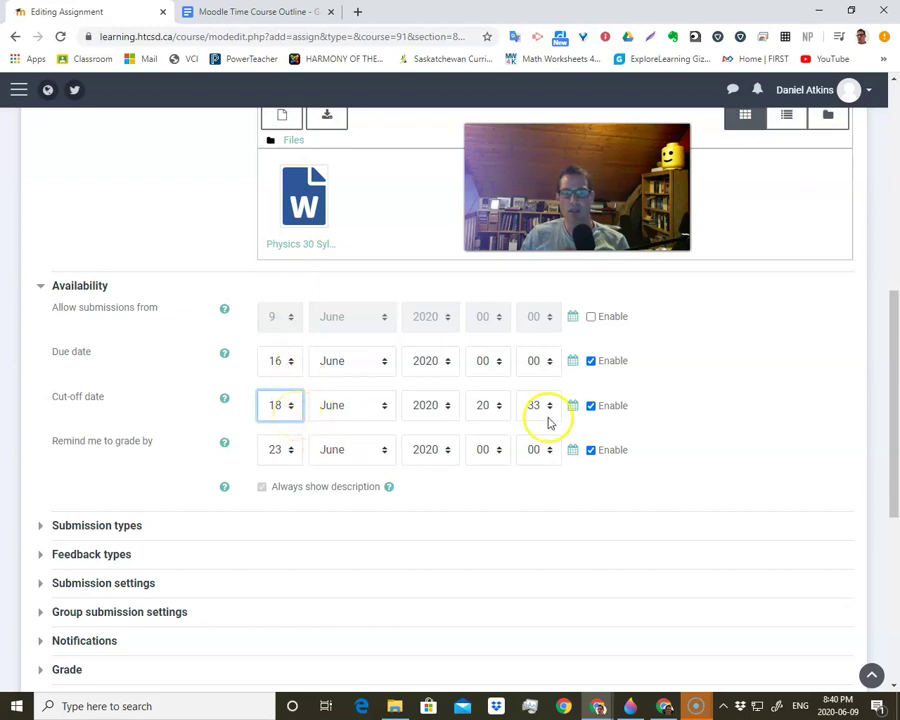
click(494, 405)
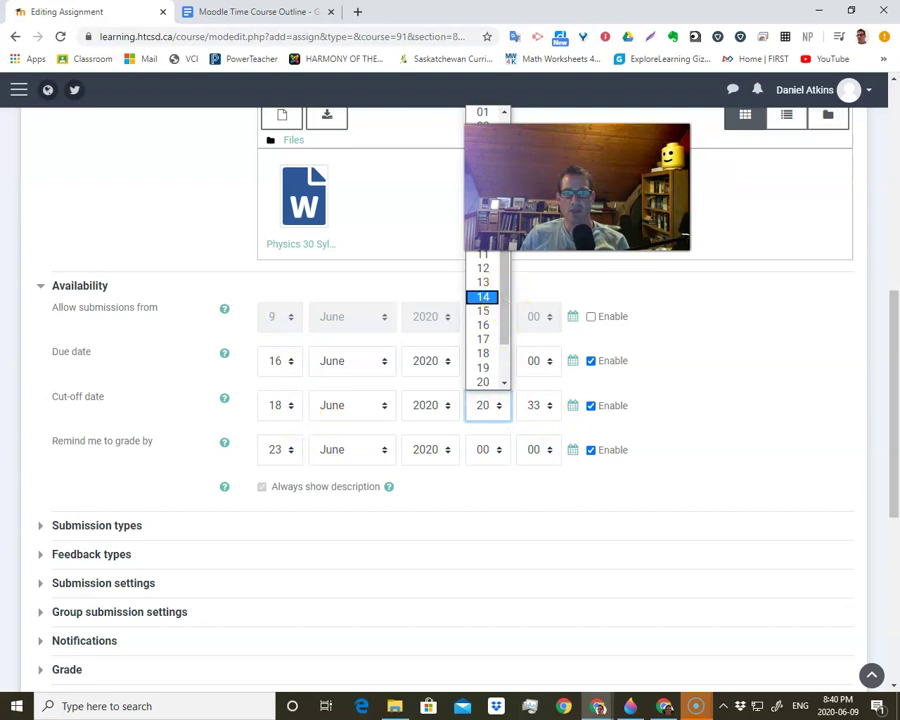
click(692, 329)
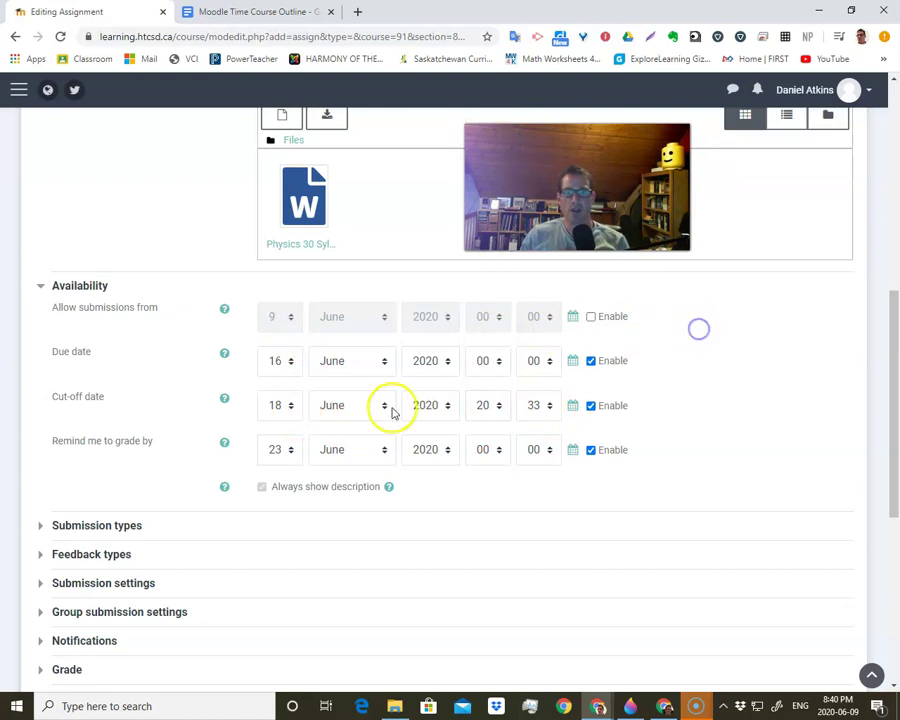
click(284, 404)
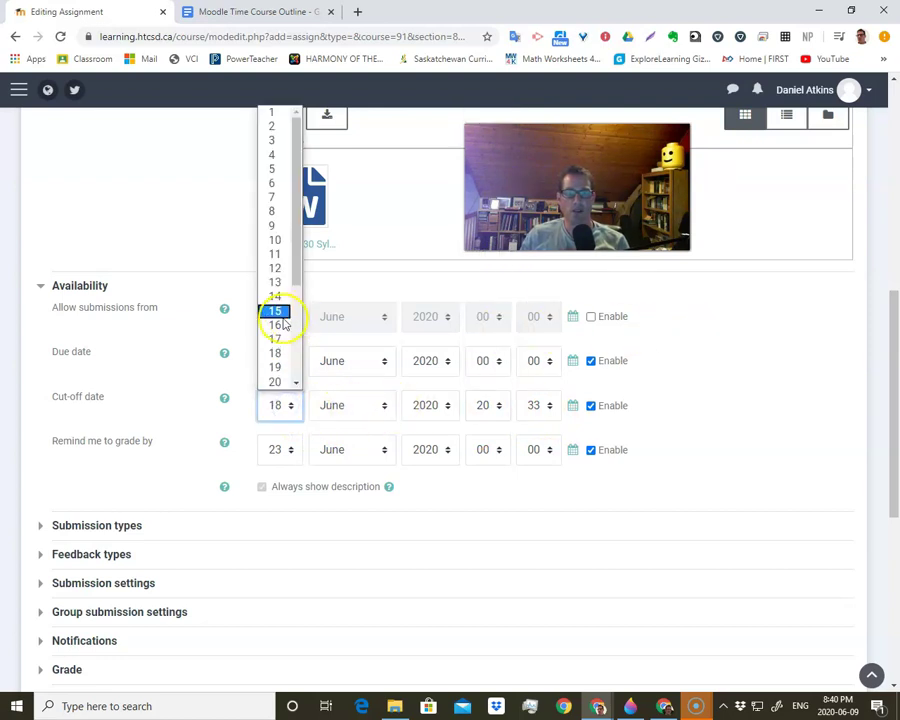
click(285, 321)
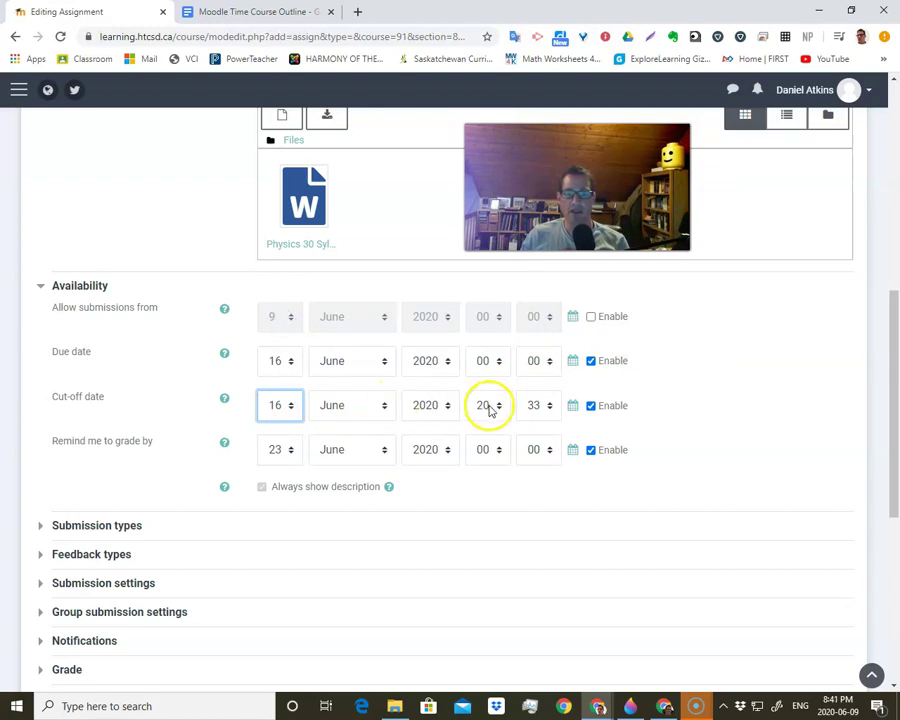
click(489, 409)
click(500, 112)
click(505, 287)
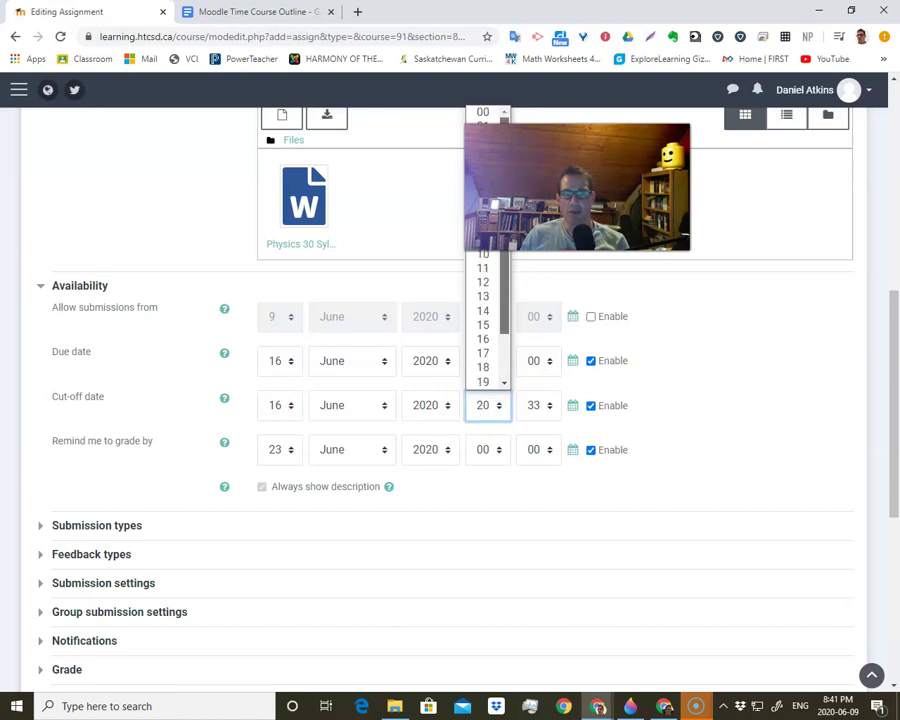
click(483, 110)
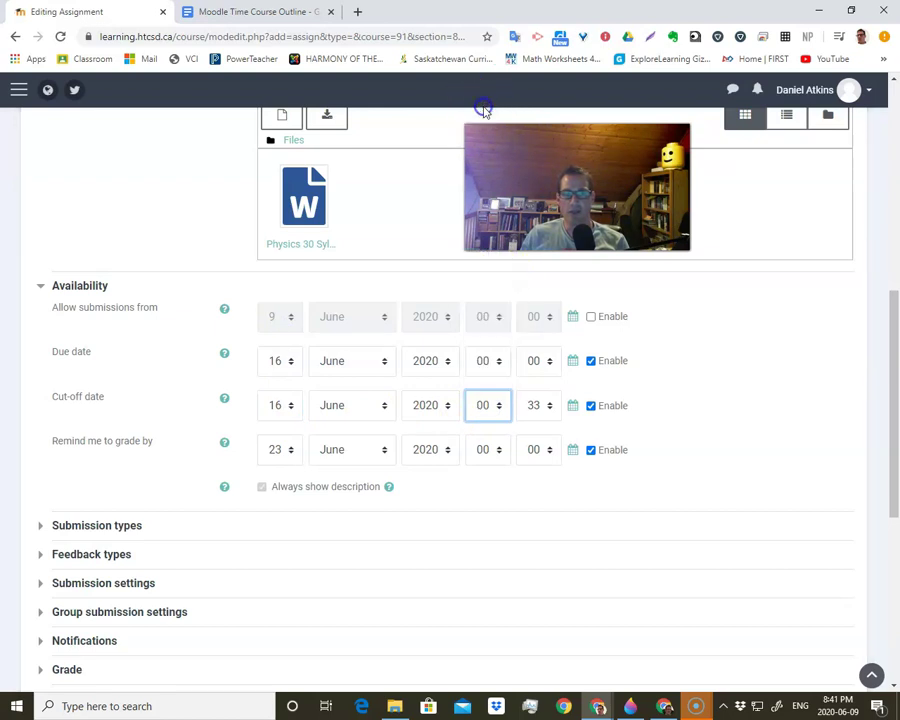
- Set the cut-off minute to 00 and the cut-off day to 23
click(545, 408)
scroll(547, 257, up, 5)
click(535, 112)
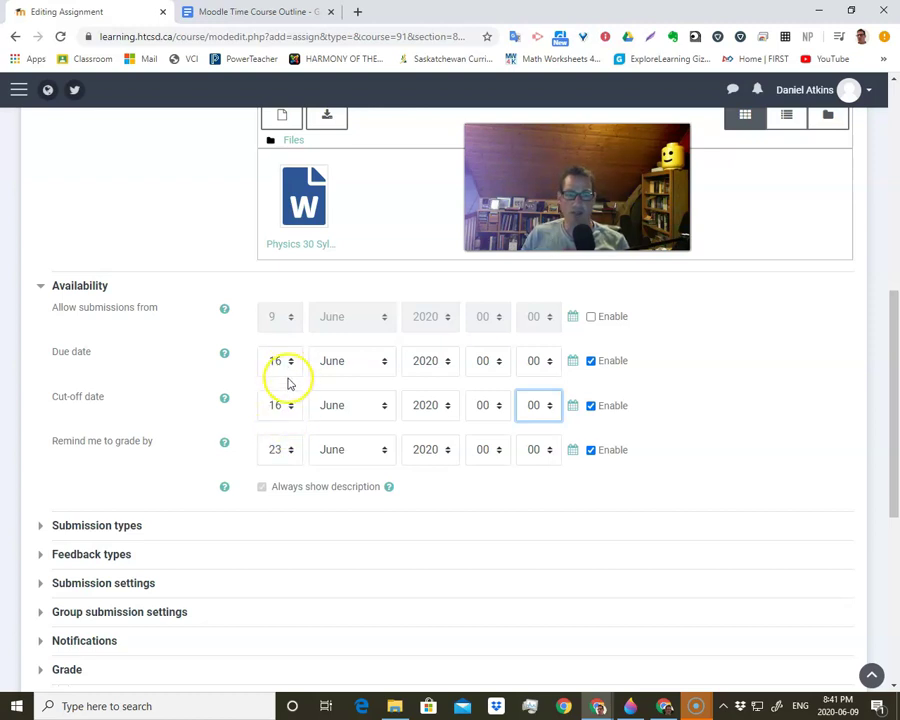
click(288, 405)
drag(300, 282, 300, 303)
click(280, 371)
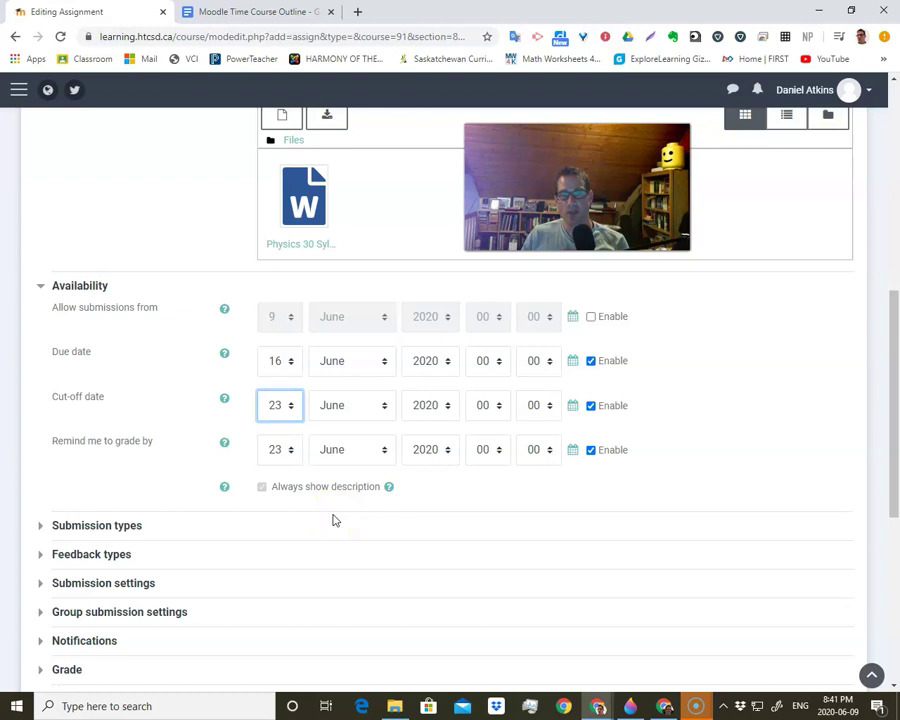
- Set the grading reminder day to 17, then disable it, keeping due and cut-off dates enabled
click(263, 470)
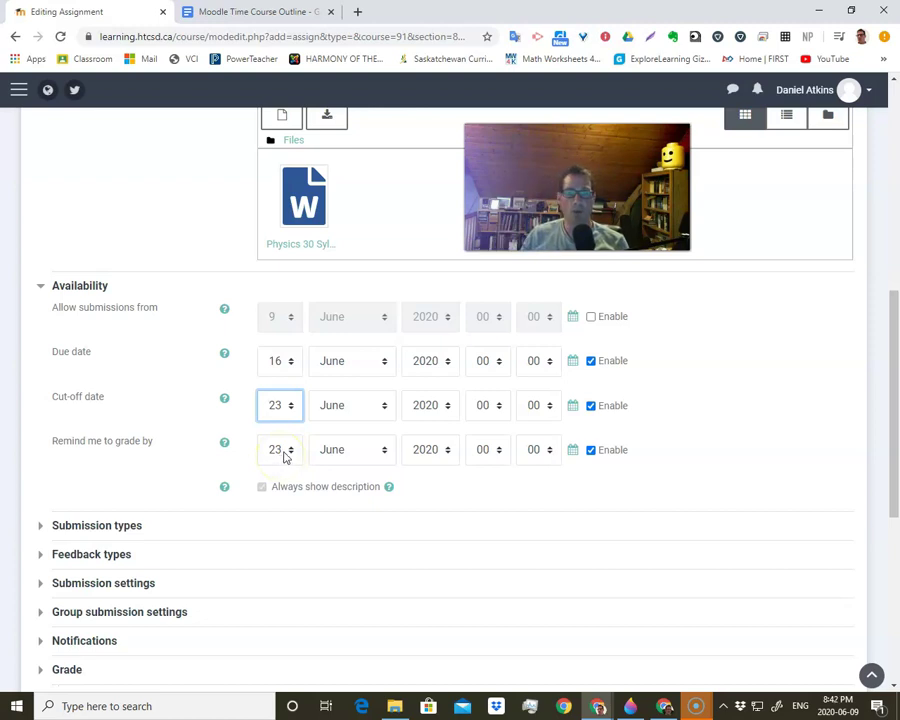
click(286, 454)
click(287, 339)
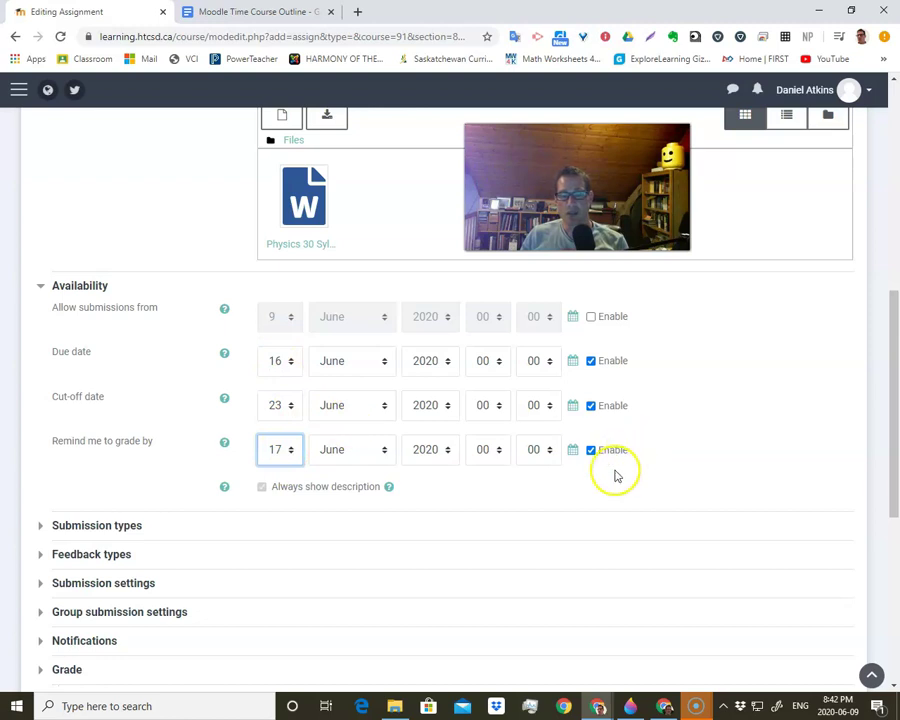
click(591, 450)
click(591, 405)
click(590, 360)
click(590, 360)
click(591, 405)
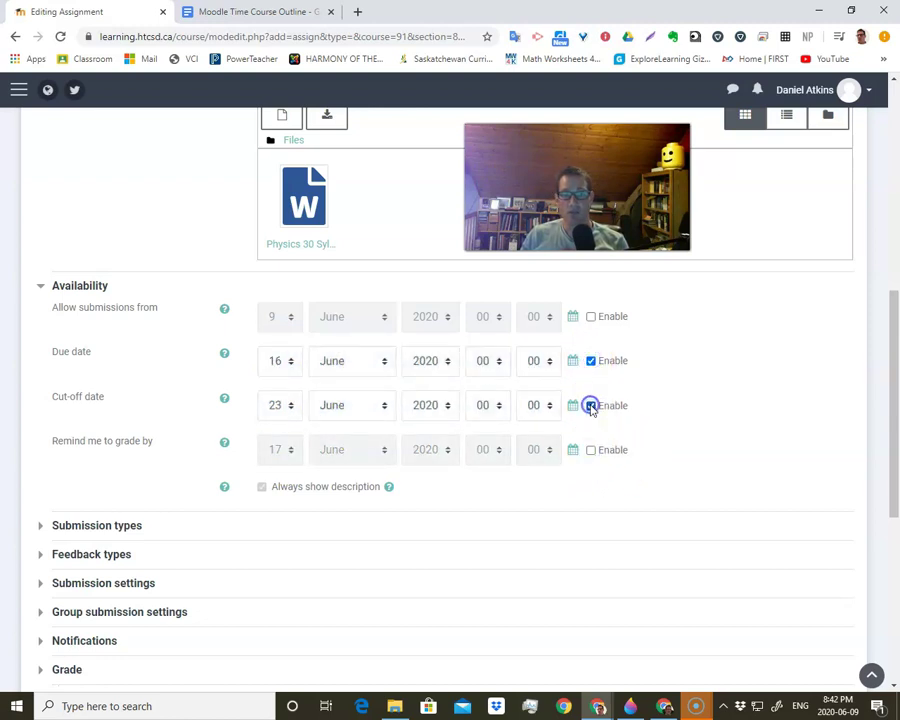
click(266, 450)
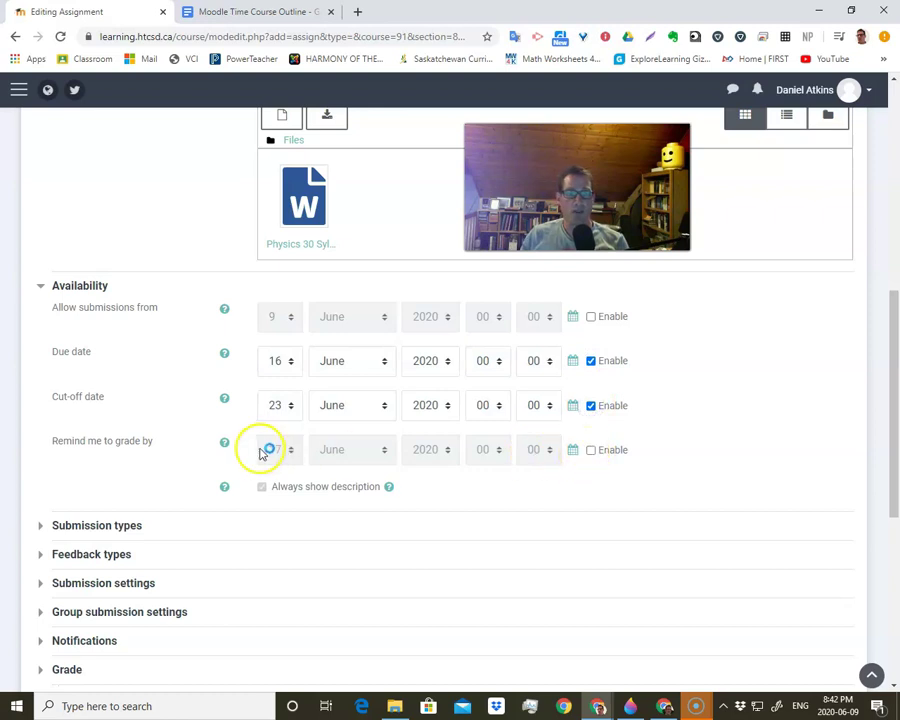
scroll(172, 464, down, 3)
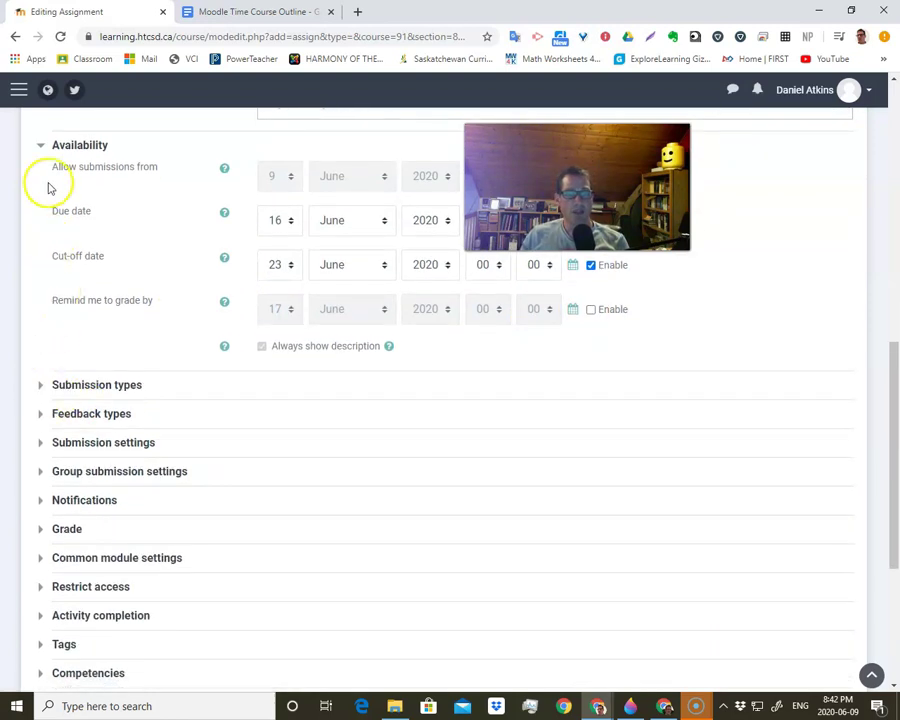
click(44, 145)
- Expand Submission types and set Maximum number of uploaded files to 1
click(44, 173)
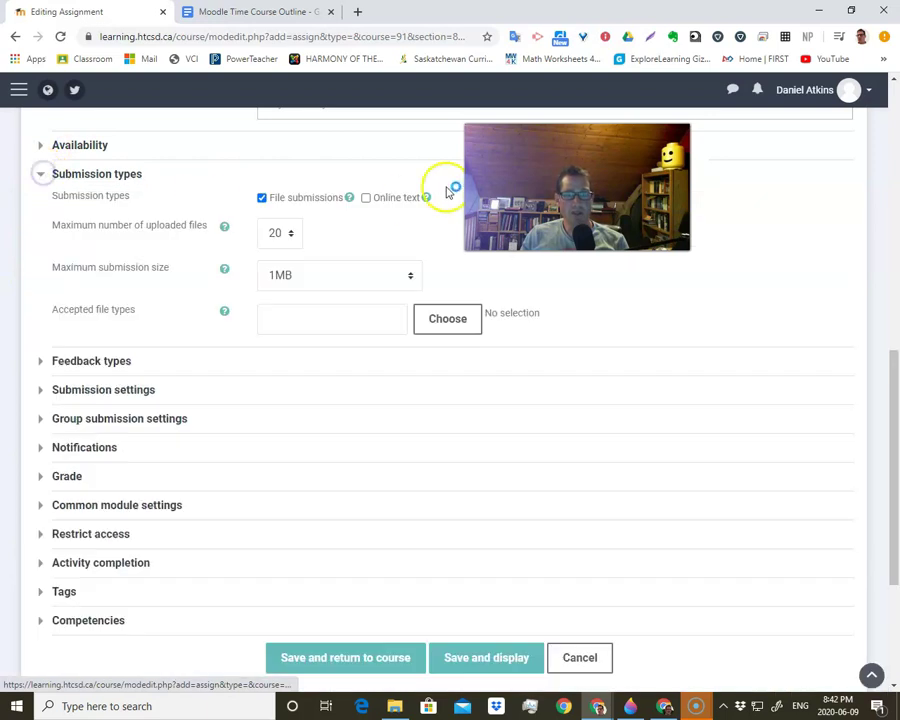
scroll(400, 172, up, 3)
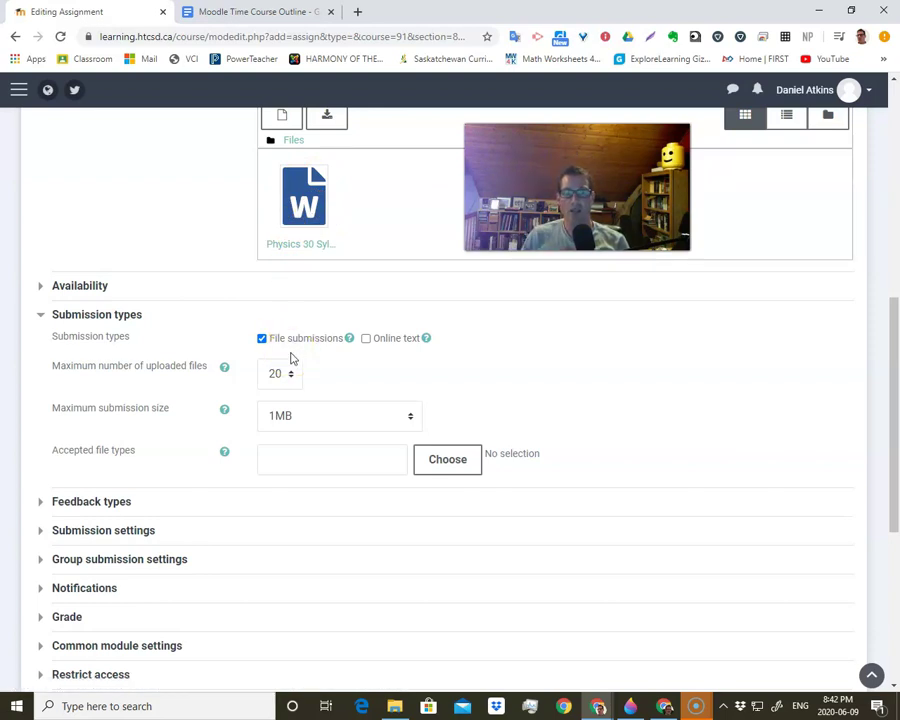
click(261, 340)
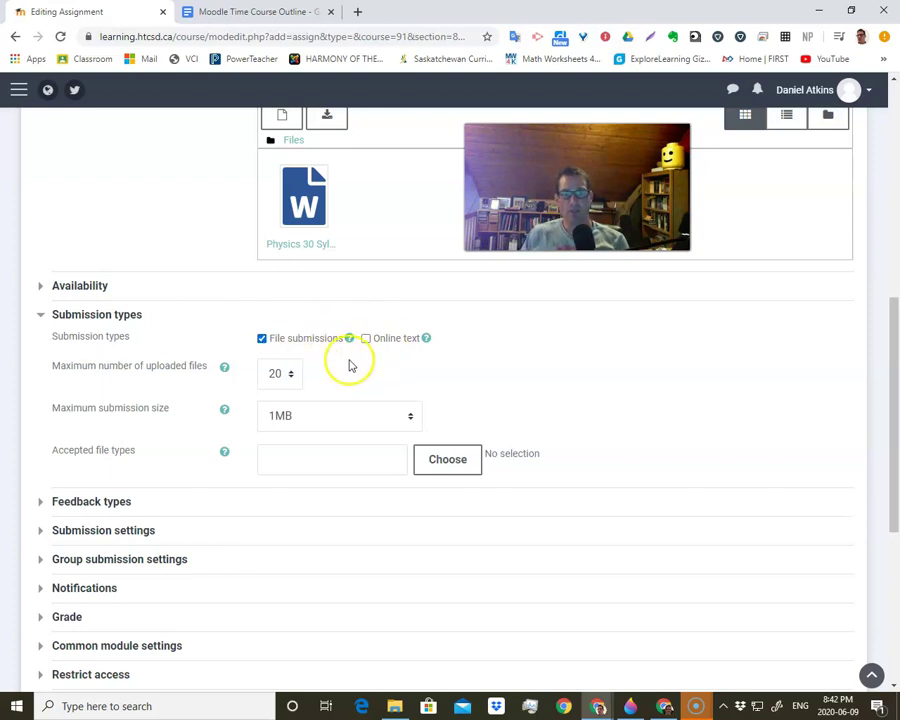
click(290, 376)
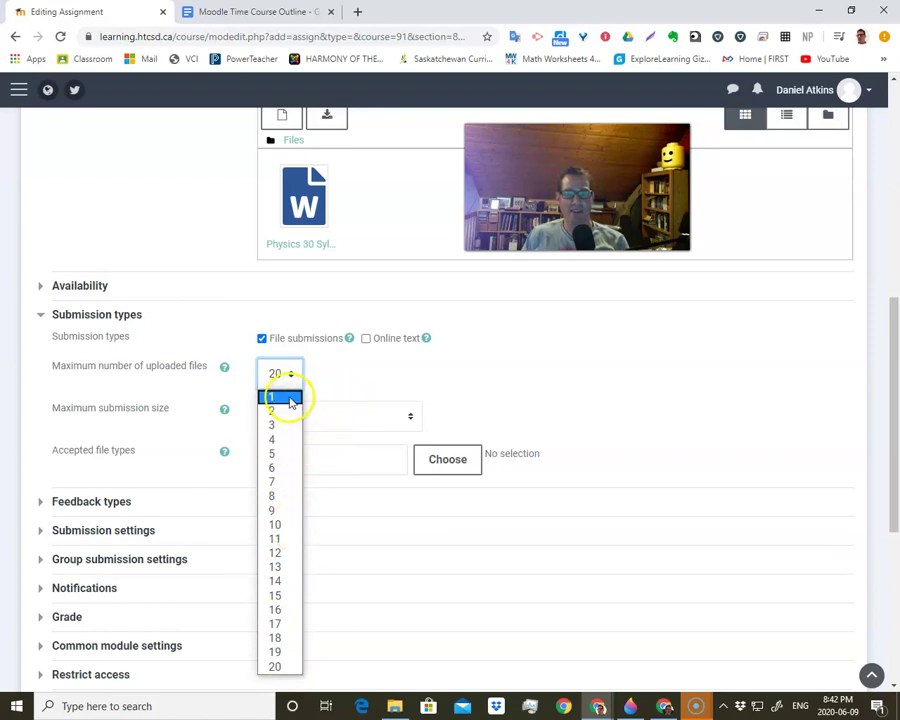
click(329, 380)
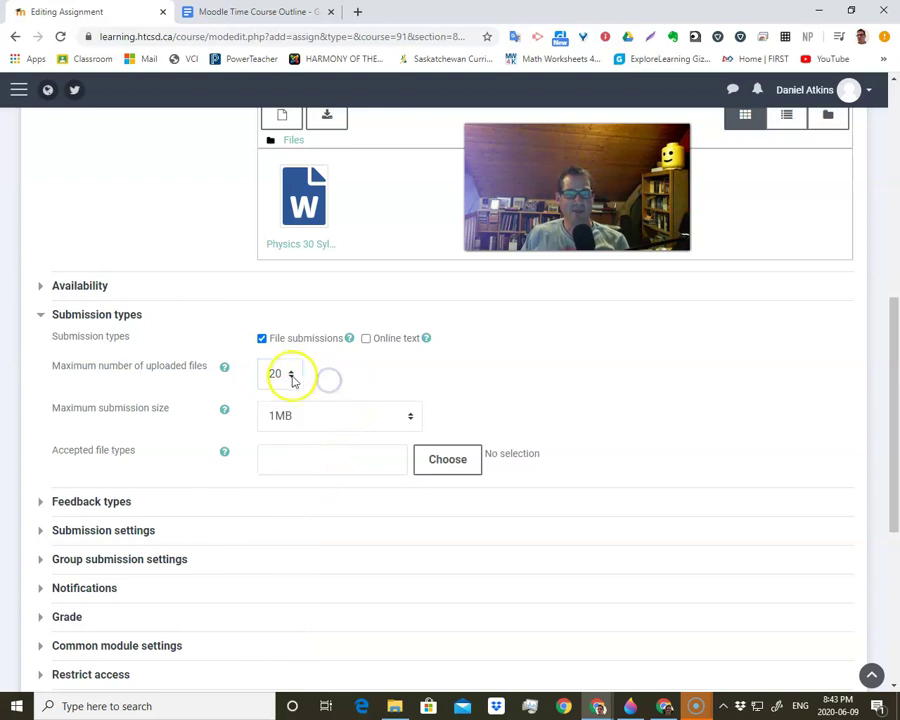
click(289, 374)
click(286, 397)
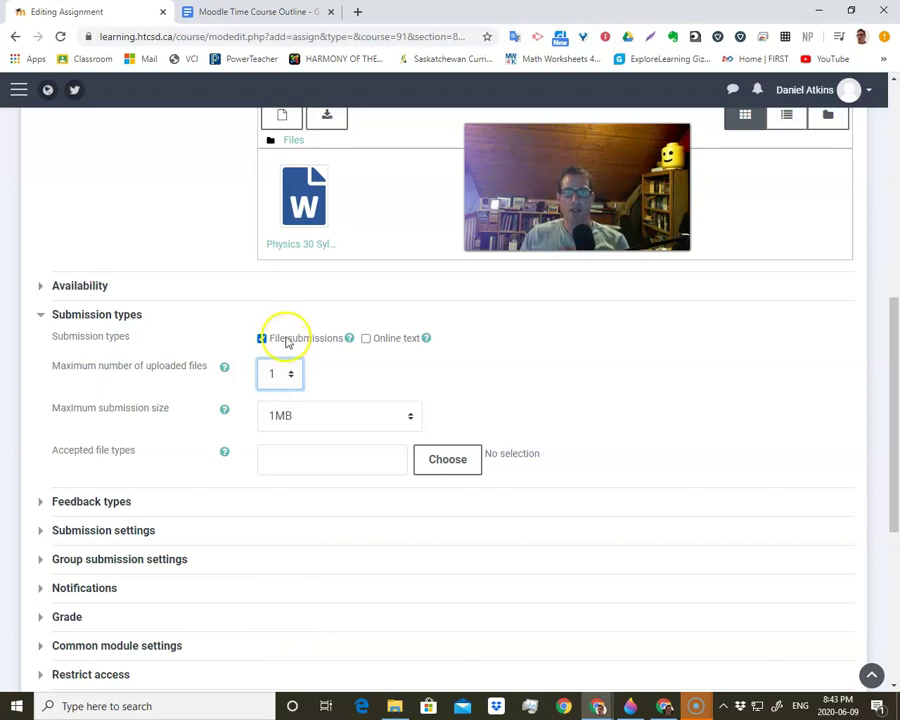
- Change the maximum uploaded files to 10 and check the maximum submission size
scroll(290, 340, up, 5)
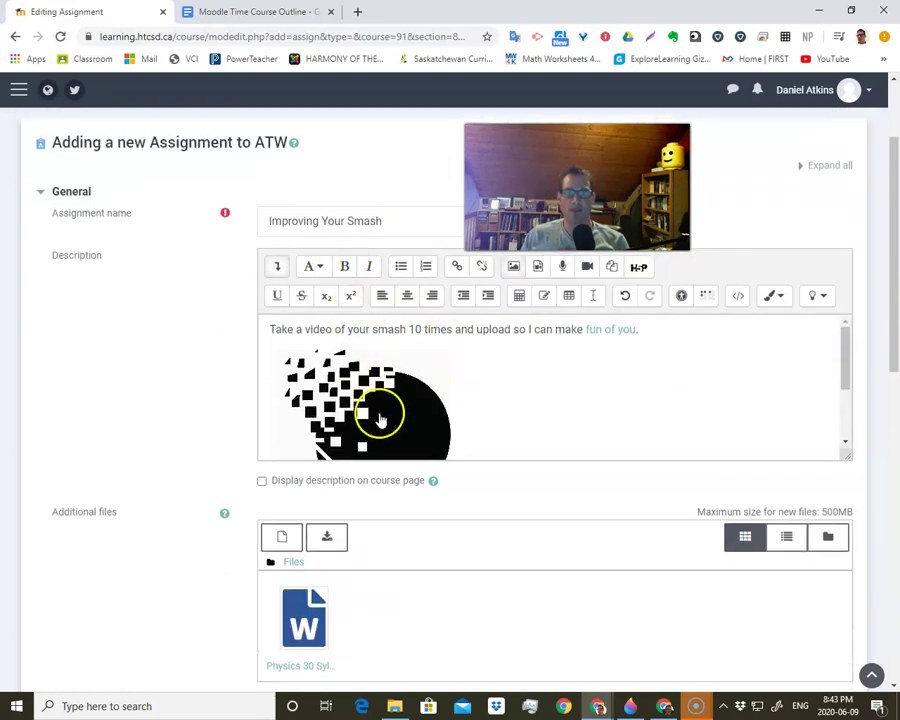
scroll(378, 415, down, 2)
scroll(229, 435, down, 3)
scroll(229, 435, down, 1)
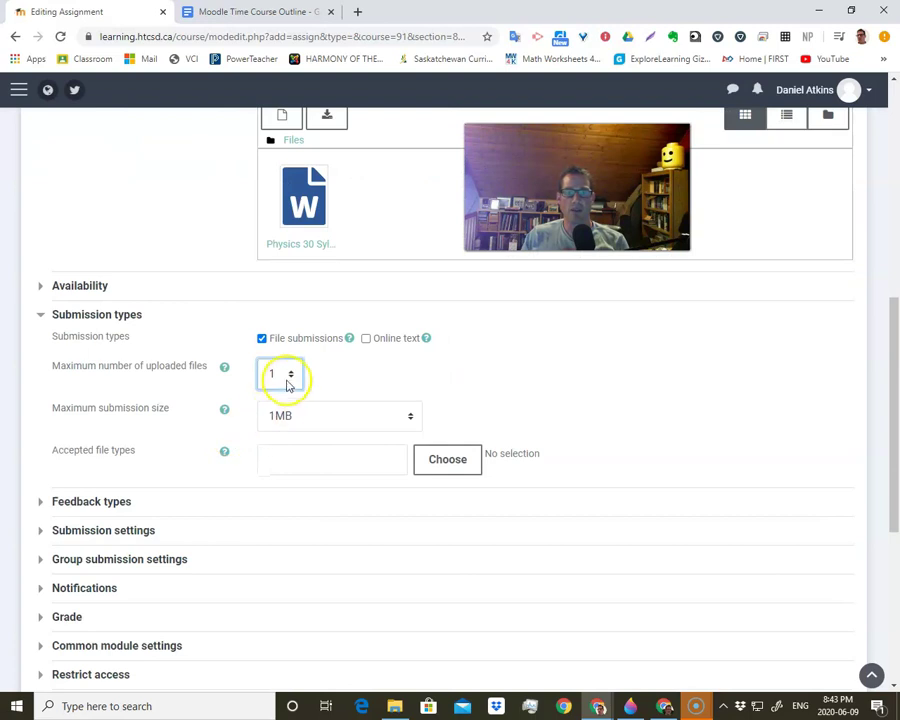
click(286, 373)
click(275, 520)
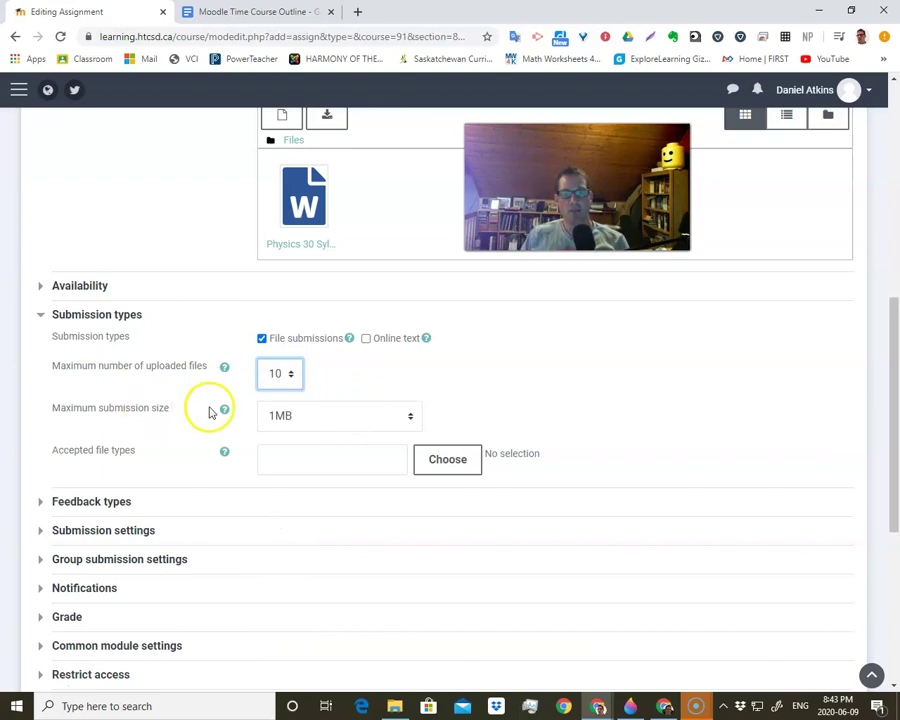
click(390, 418)
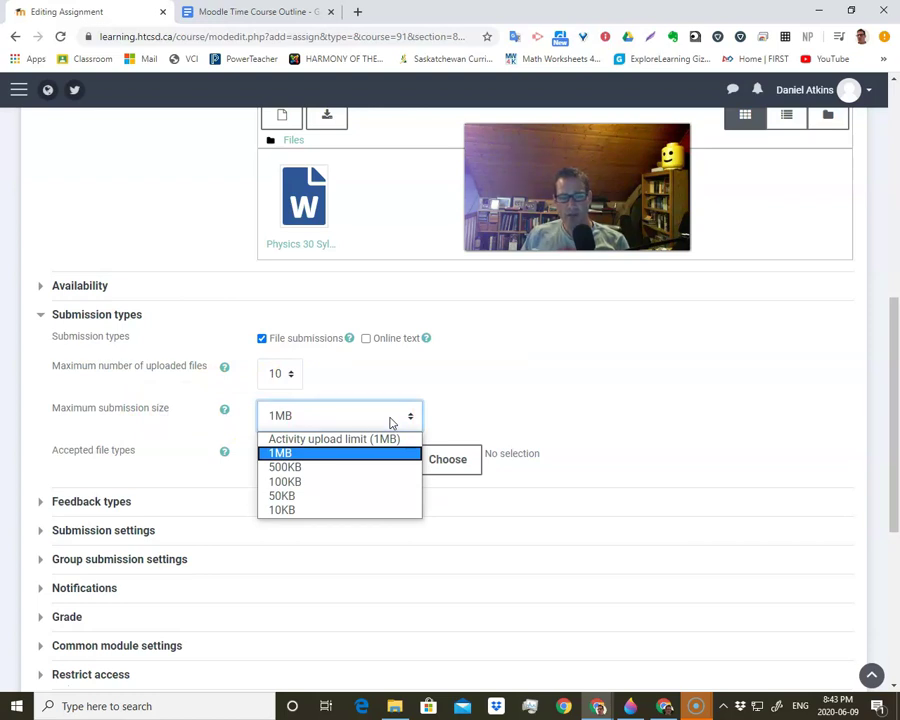
click(361, 455)
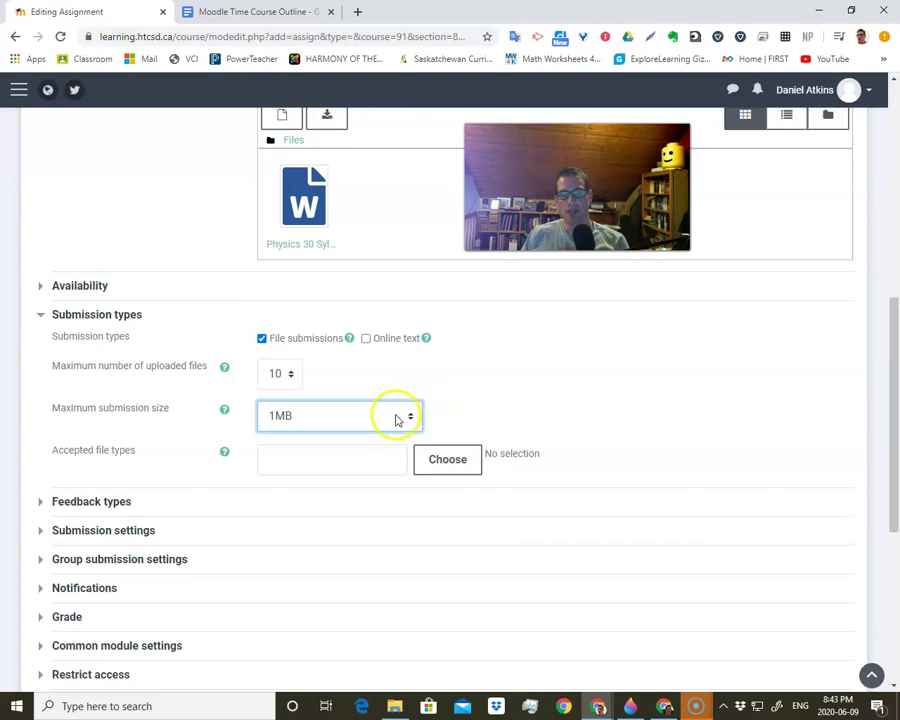
click(339, 418)
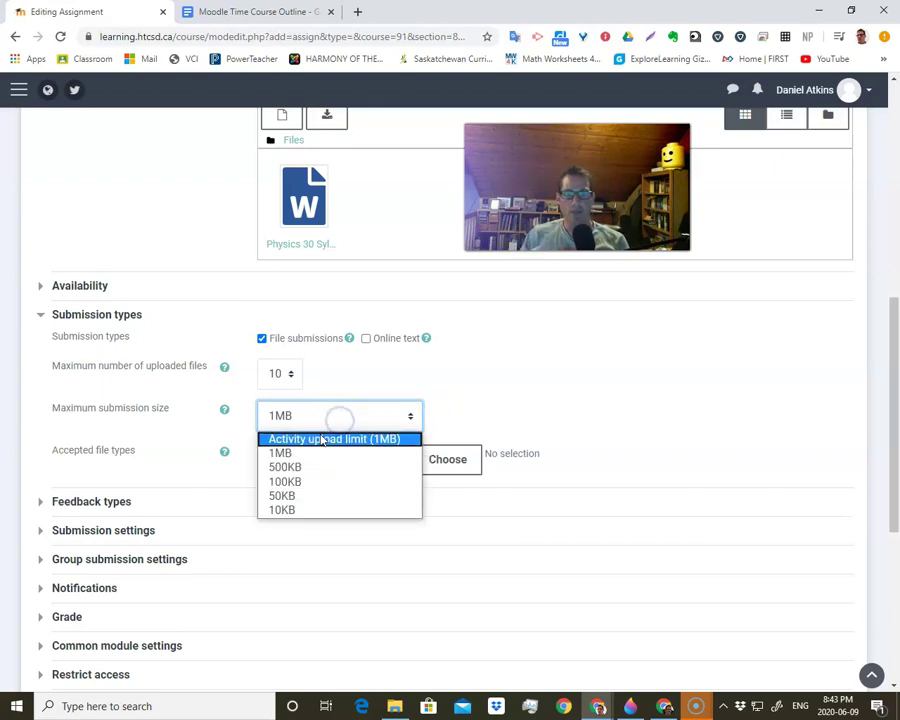
click(313, 456)
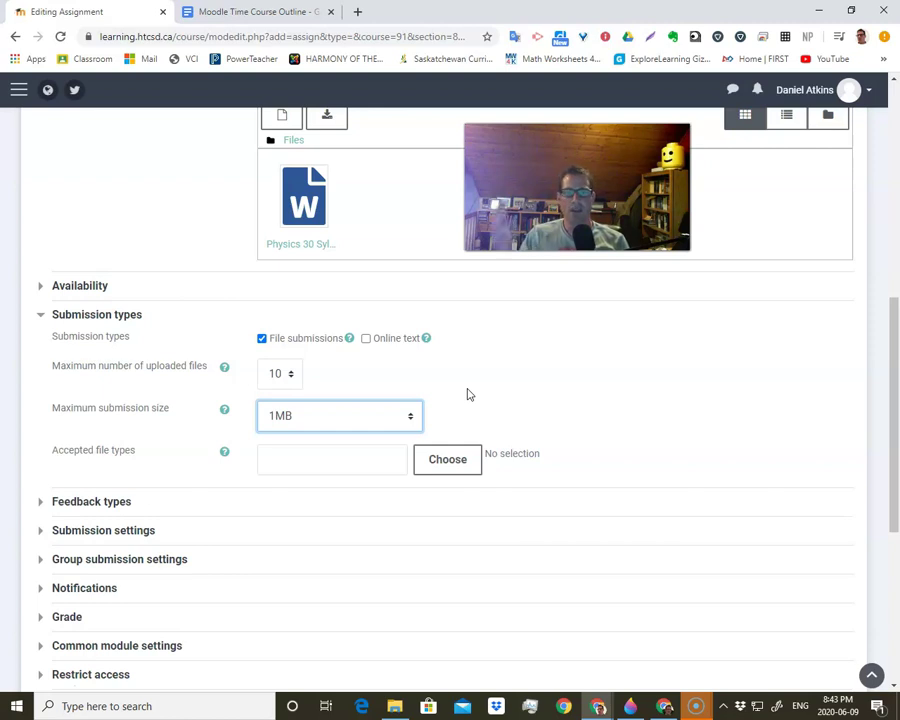
click(462, 410)
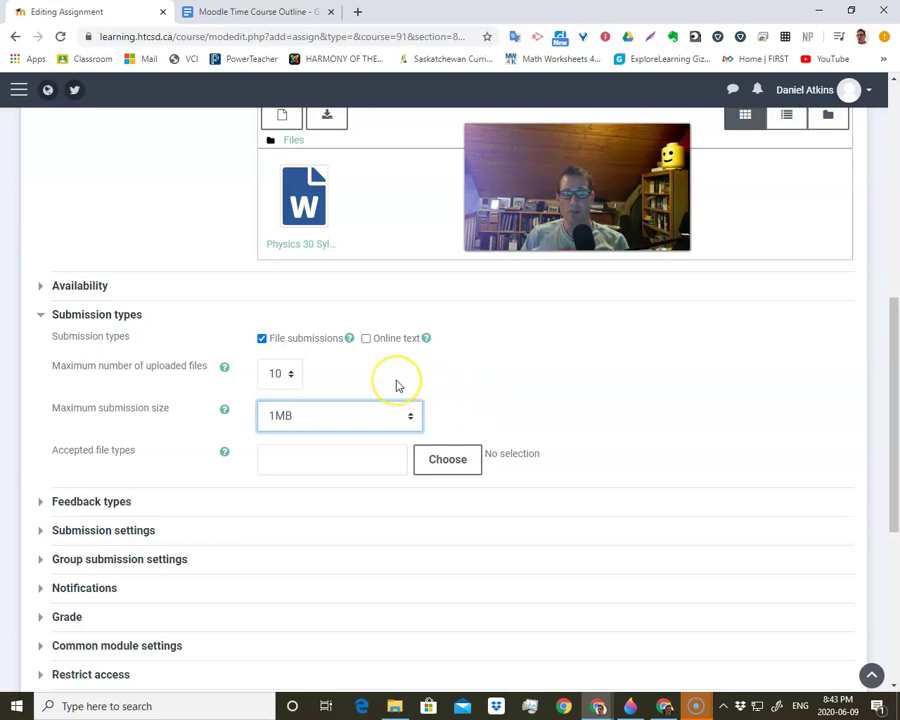
click(440, 390)
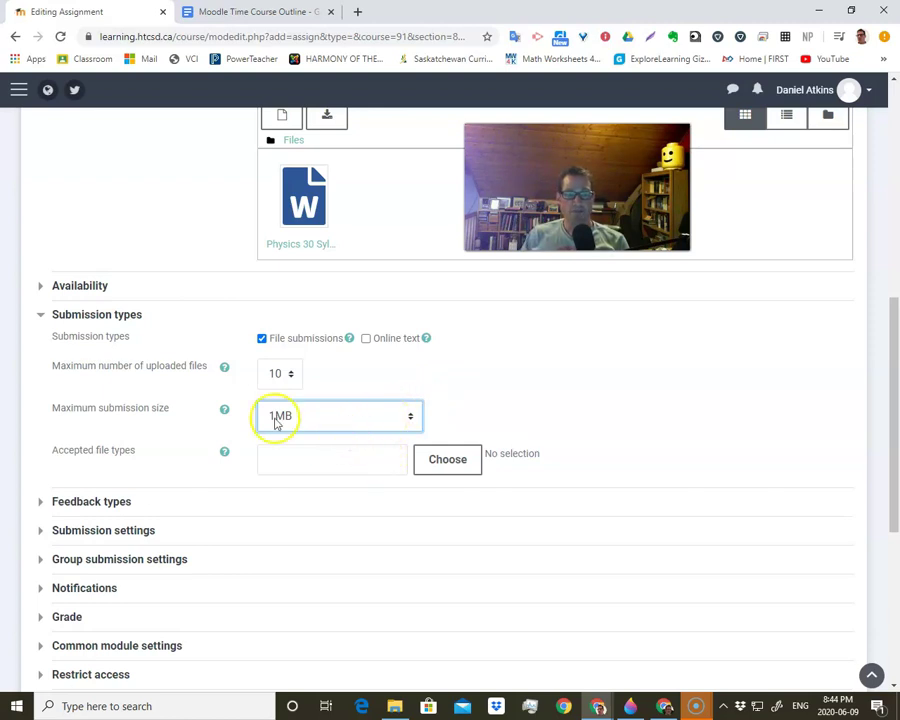
click(225, 410)
click(243, 412)
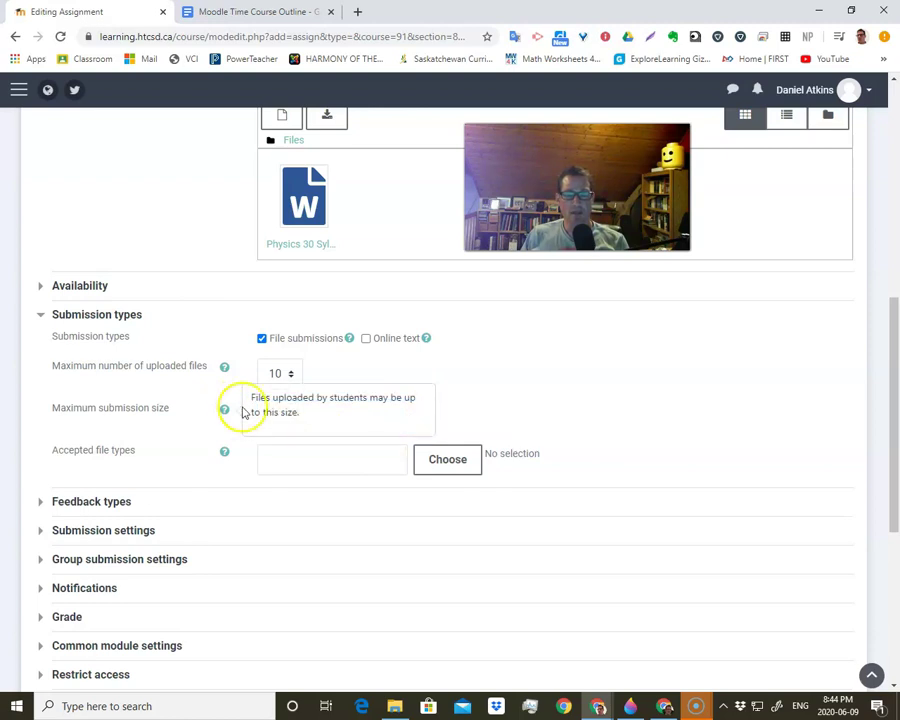
click(403, 418)
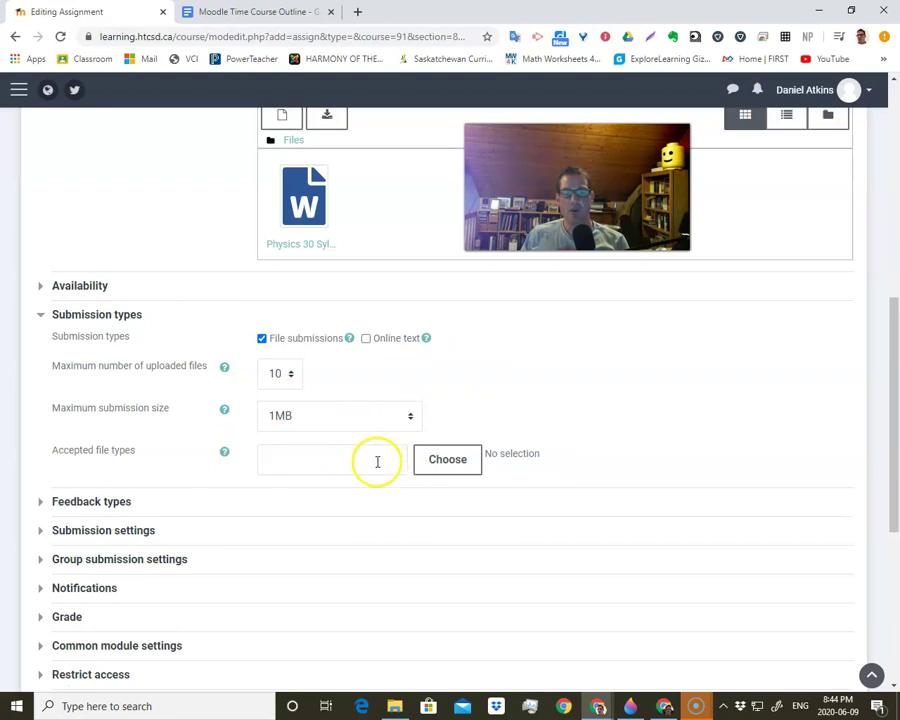
click(432, 462)
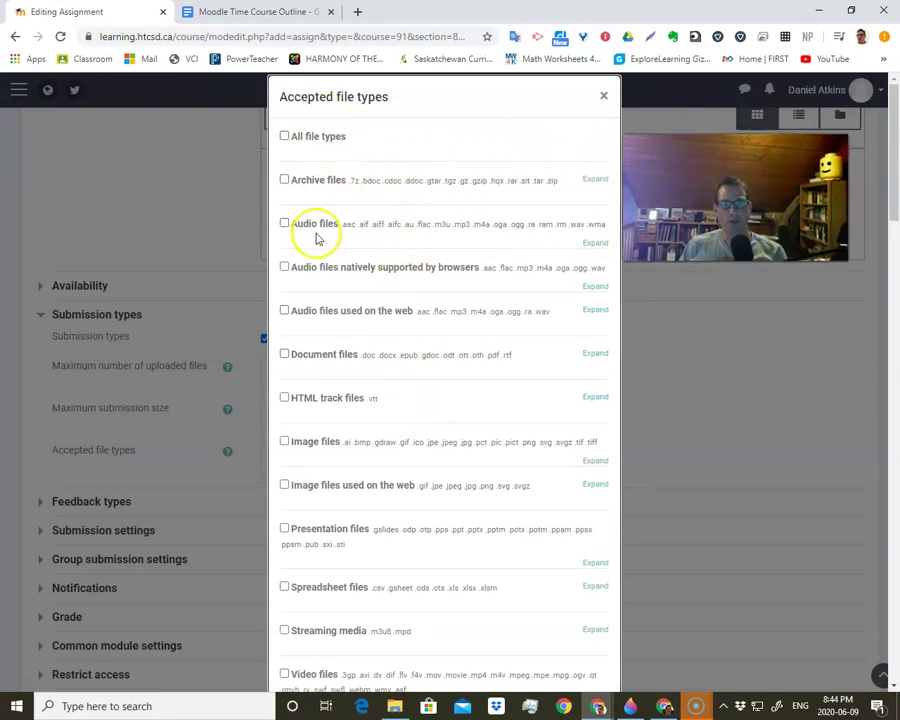
scroll(323, 290, down, 1)
scroll(323, 295, down, 1)
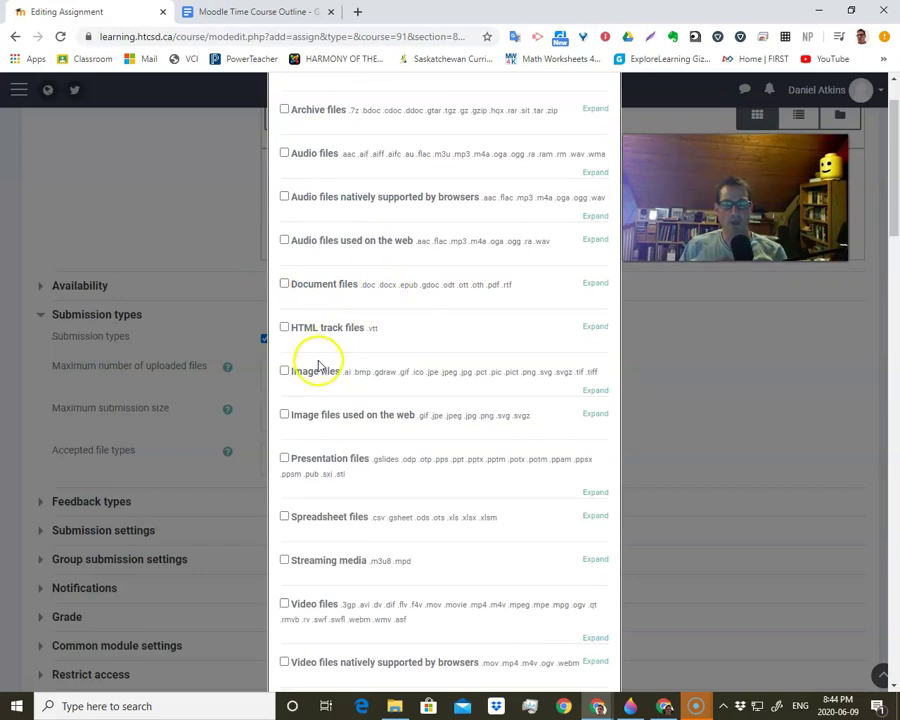
scroll(320, 350, down, 1)
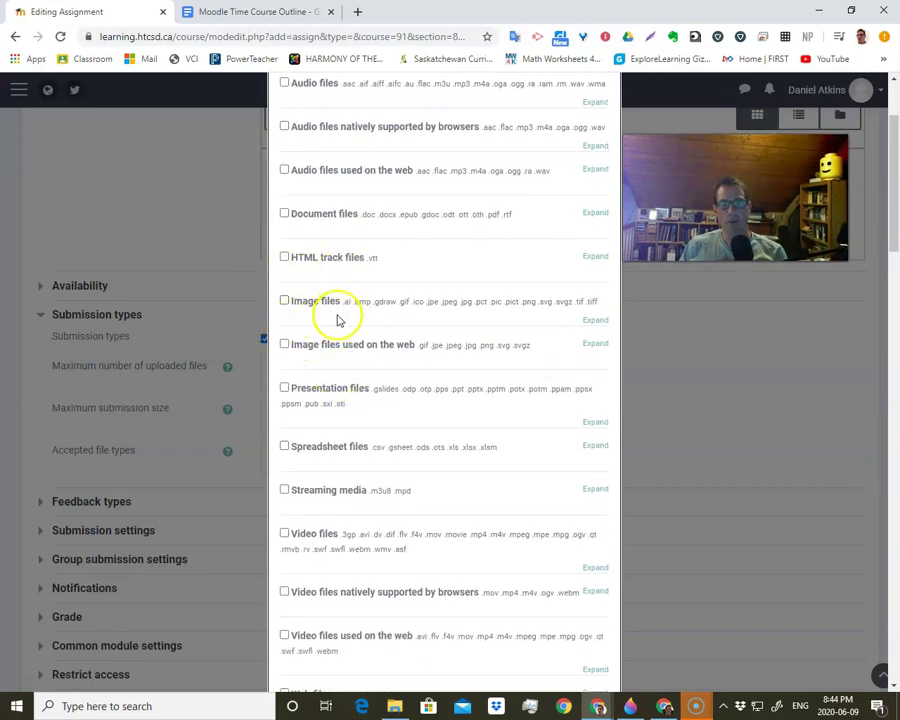
scroll(345, 402, down, 1)
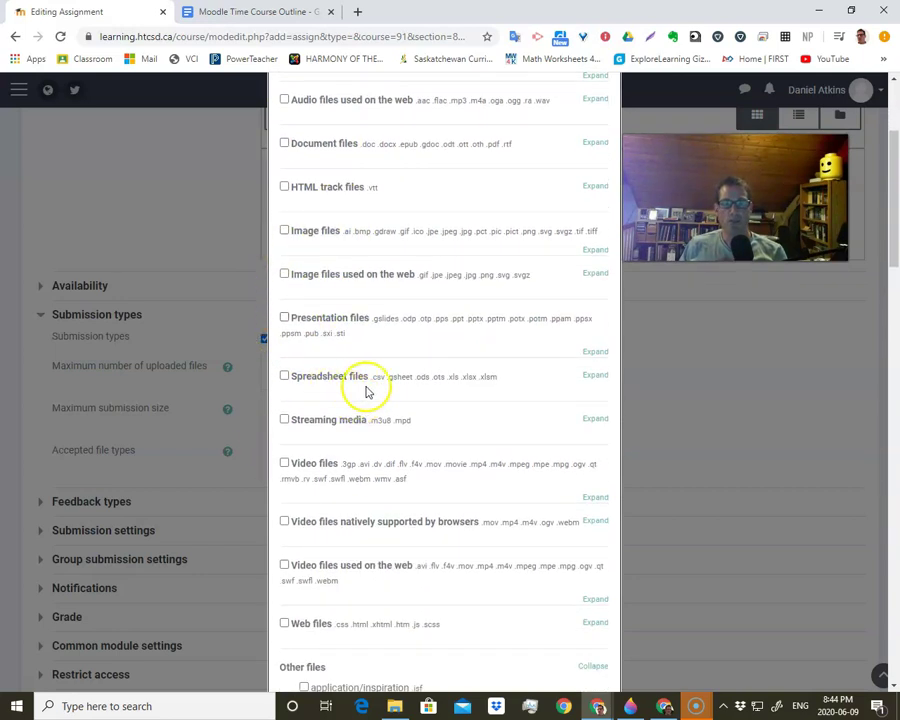
scroll(328, 455, down, 1)
scroll(330, 455, down, 3)
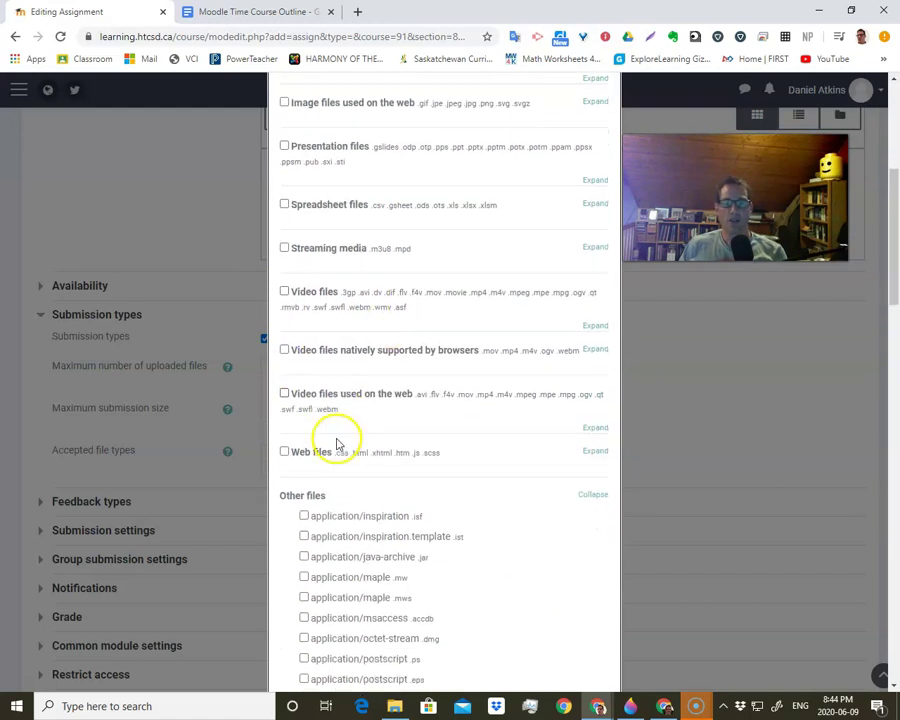
scroll(345, 427, down, 3)
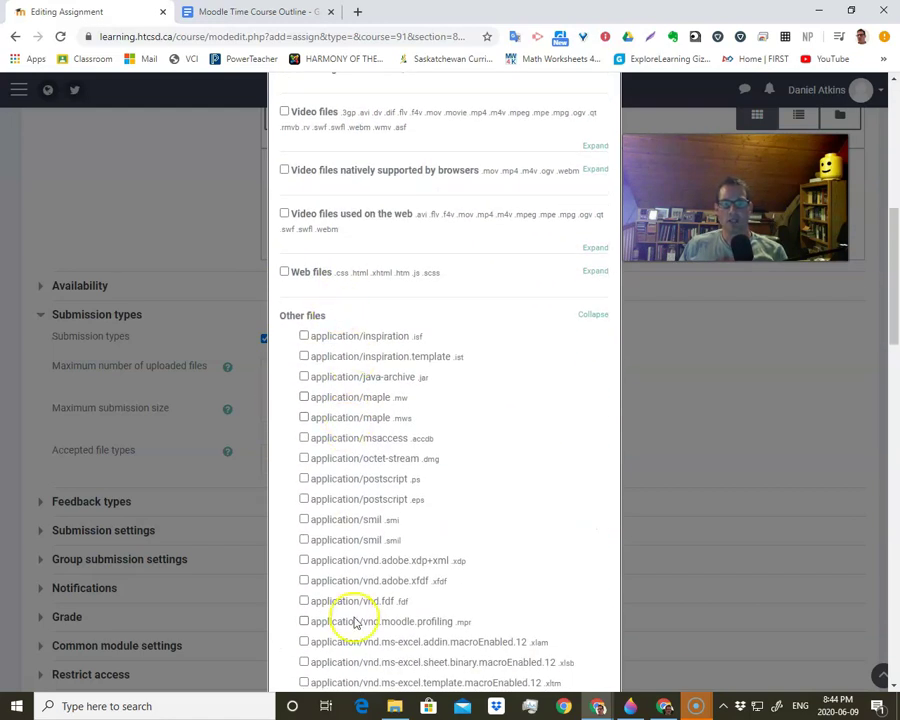
scroll(440, 421, down, 5)
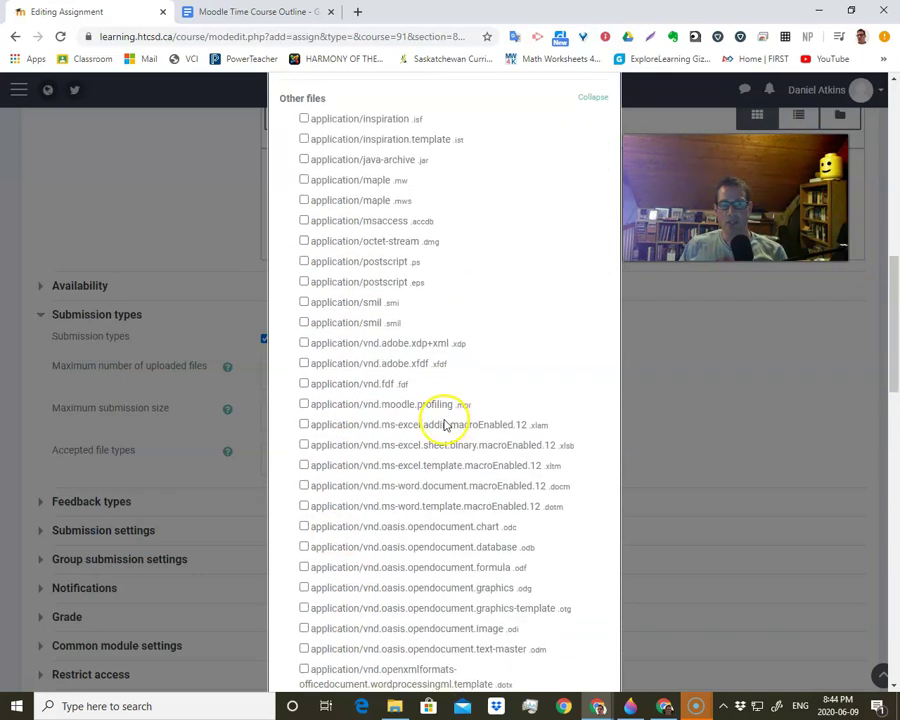
scroll(442, 421, up, 16)
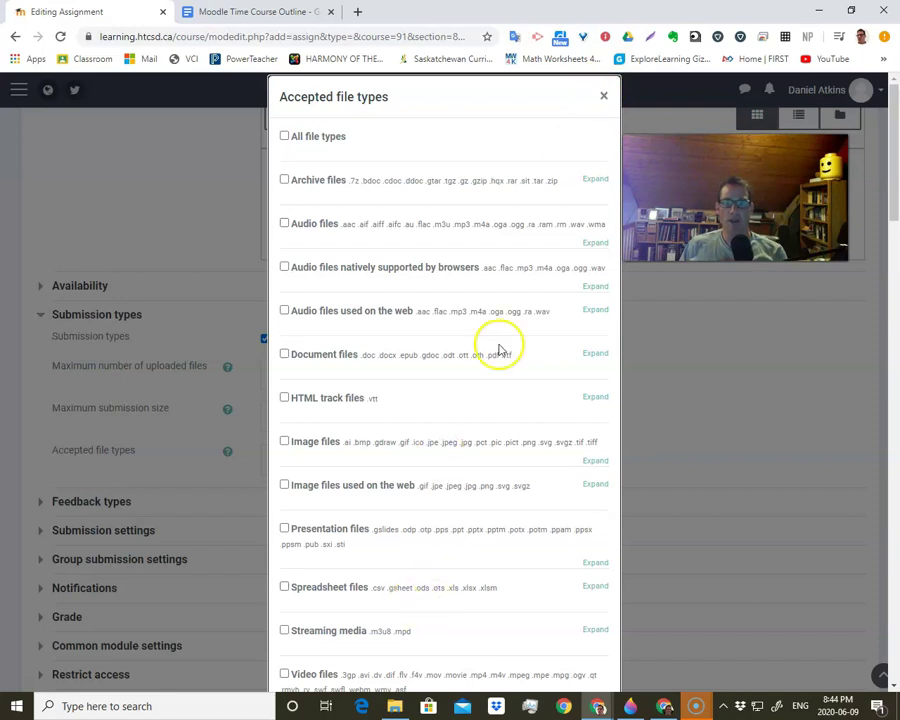
scroll(361, 567, down, 1)
scroll(361, 567, down, 5)
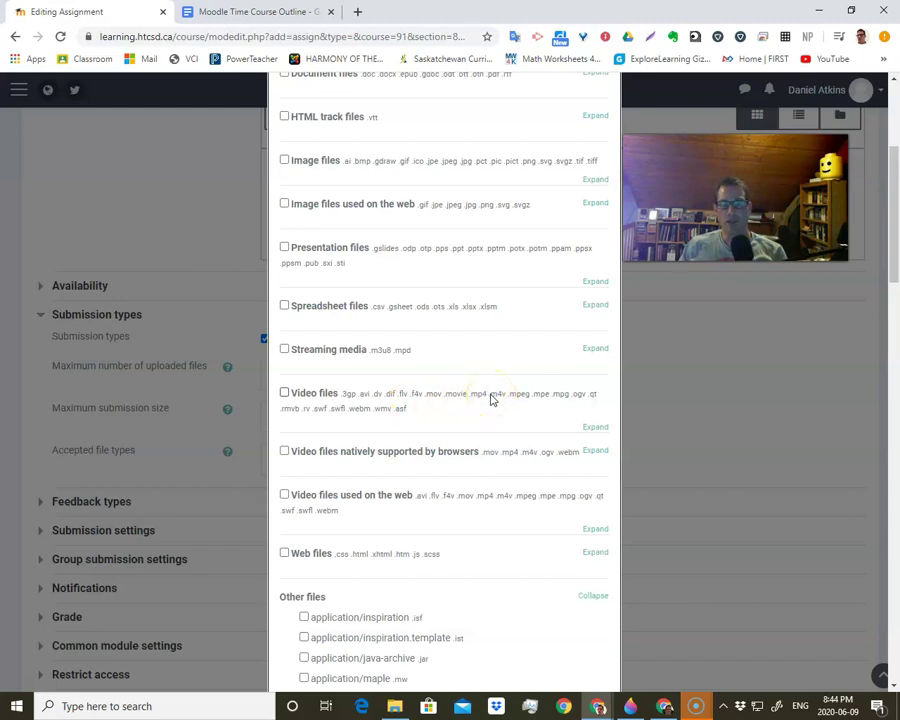
scroll(542, 262, up, 3)
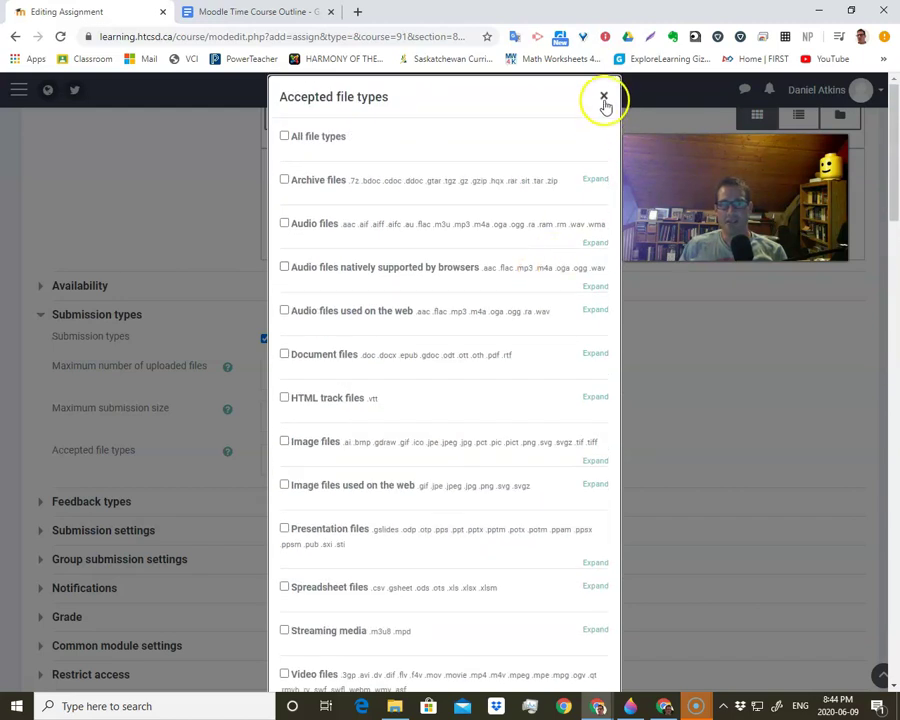
click(604, 97)
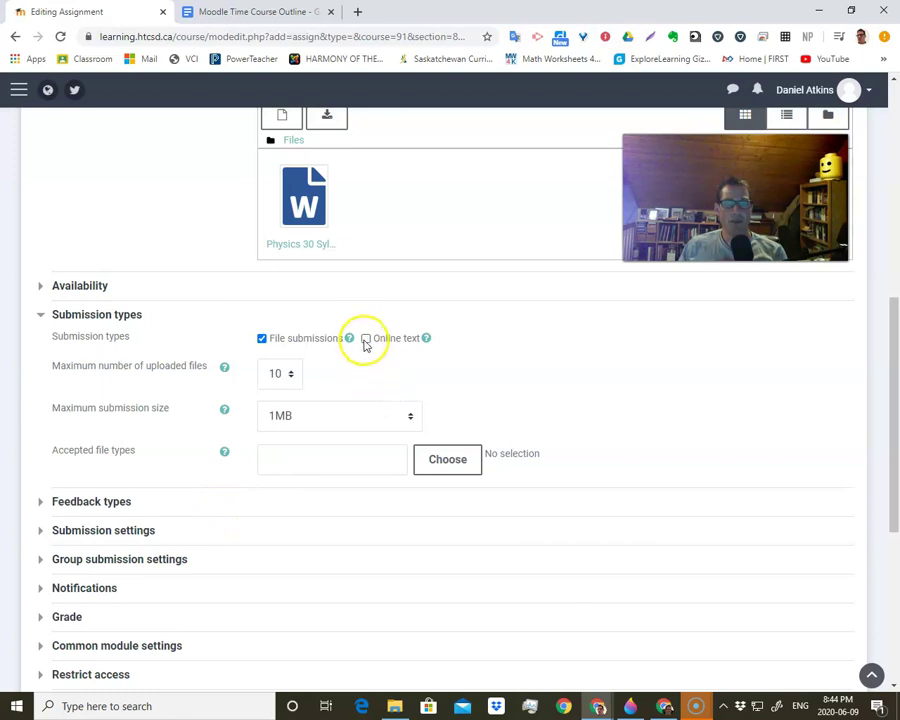
click(262, 338)
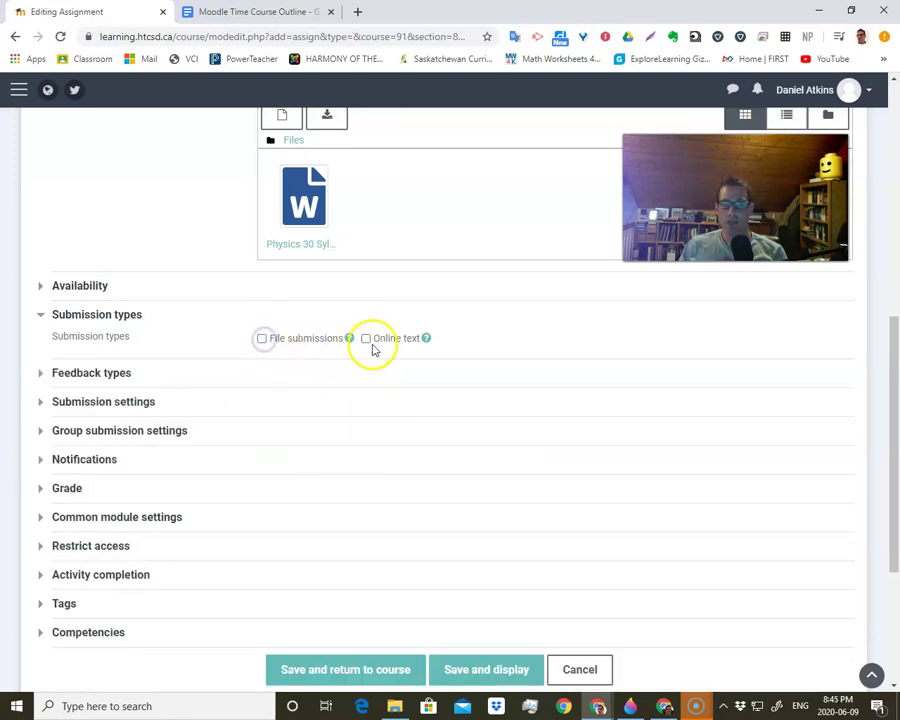
click(366, 339)
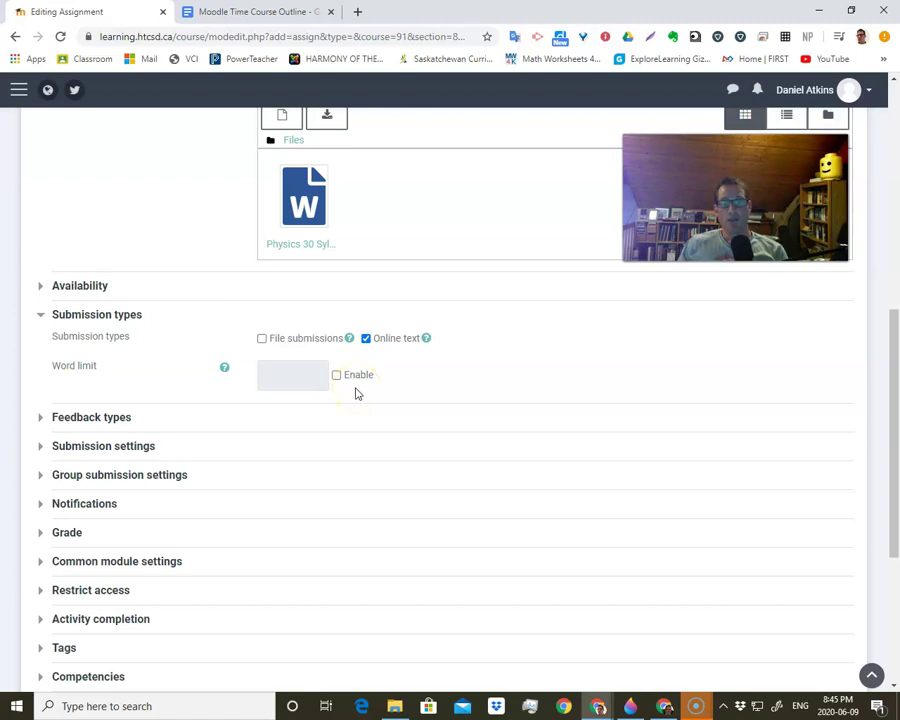
scroll(370, 380, up, 5)
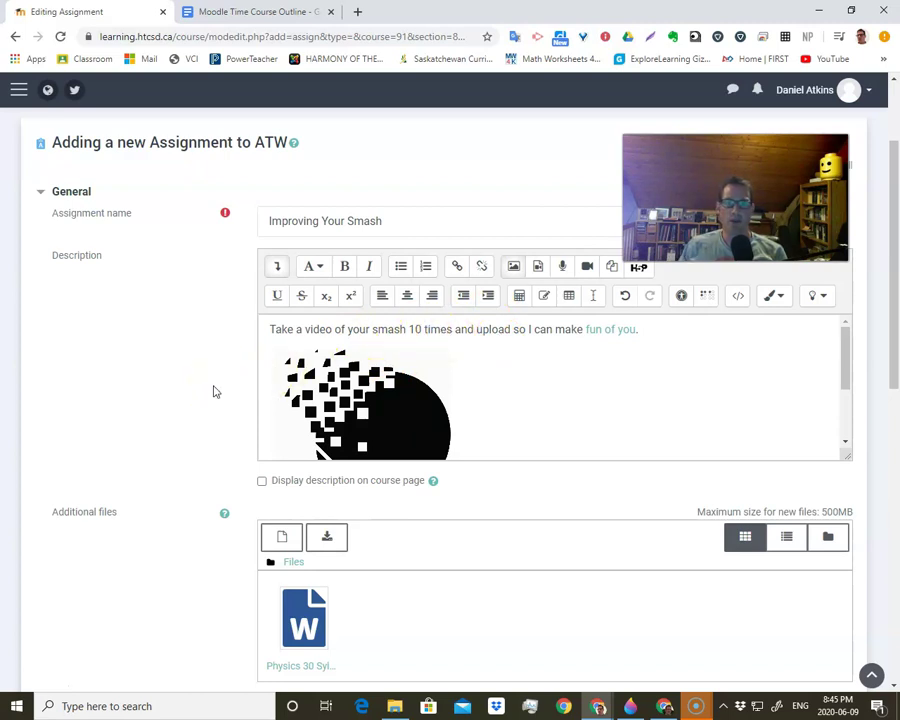
scroll(213, 391, down, 5)
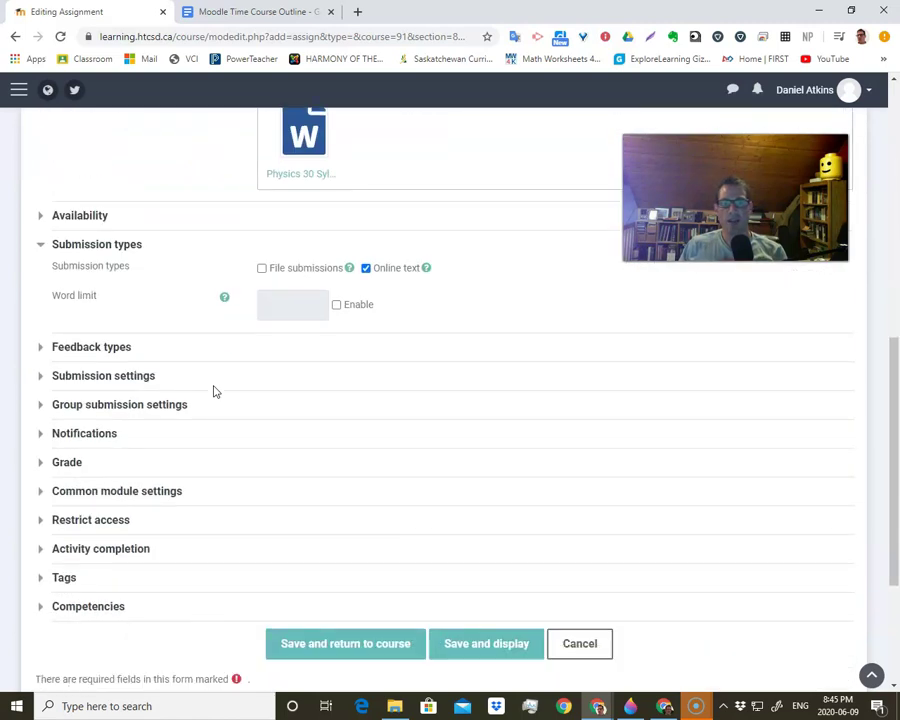
scroll(408, 310, up, 1)
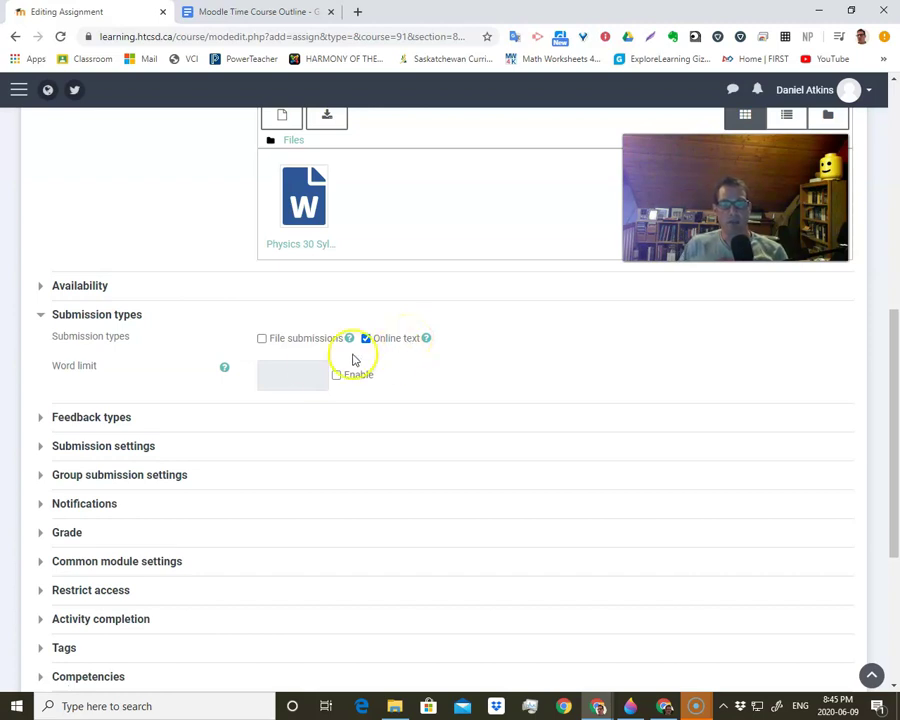
scroll(300, 380, up, 5)
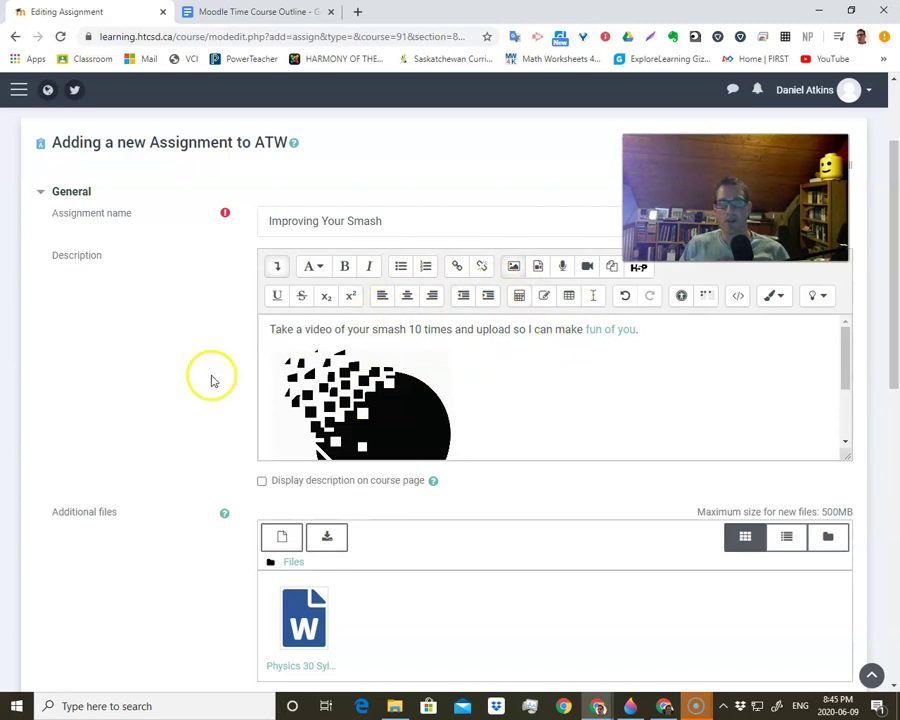
scroll(211, 378, down, 5)
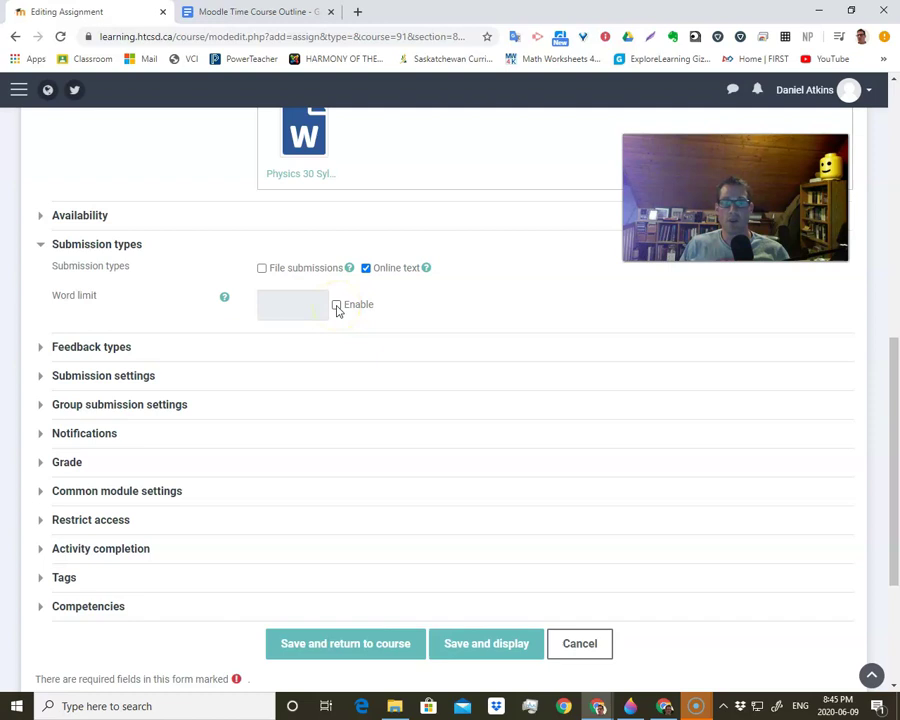
click(337, 306)
click(317, 310)
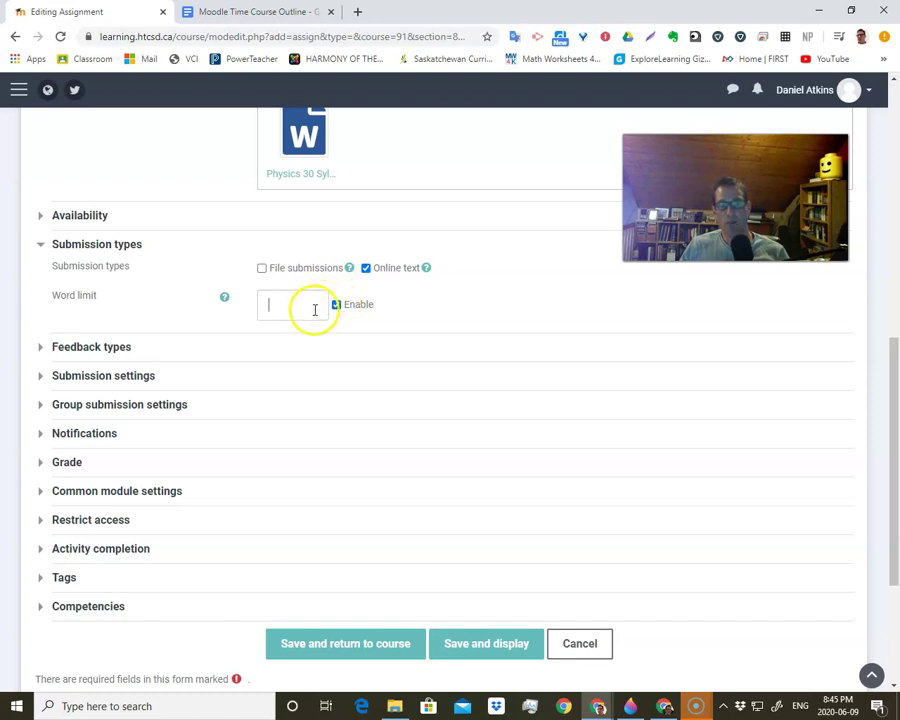
click(336, 305)
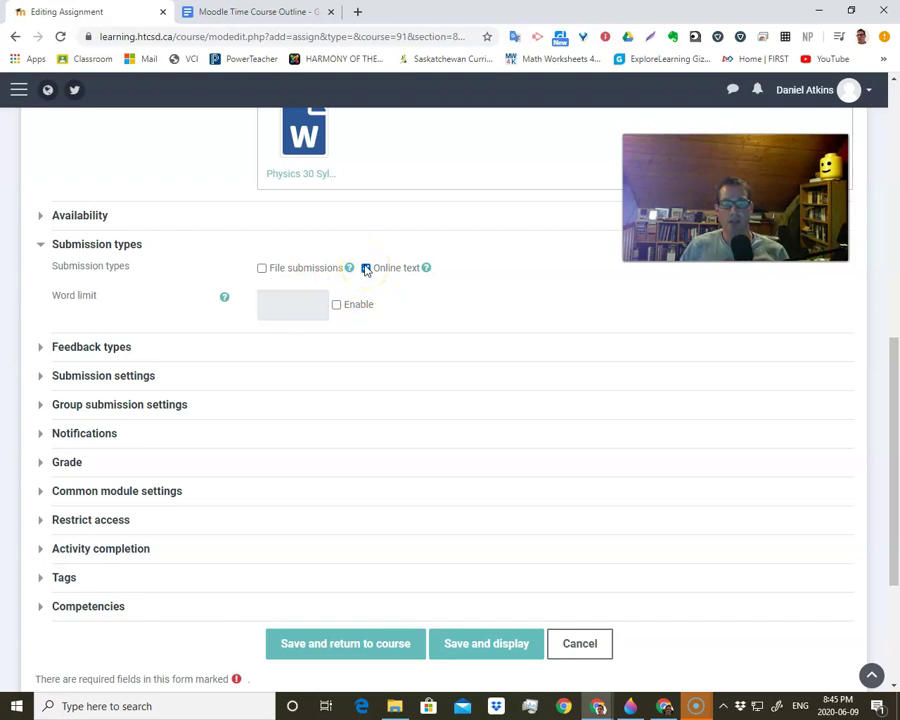
click(262, 270)
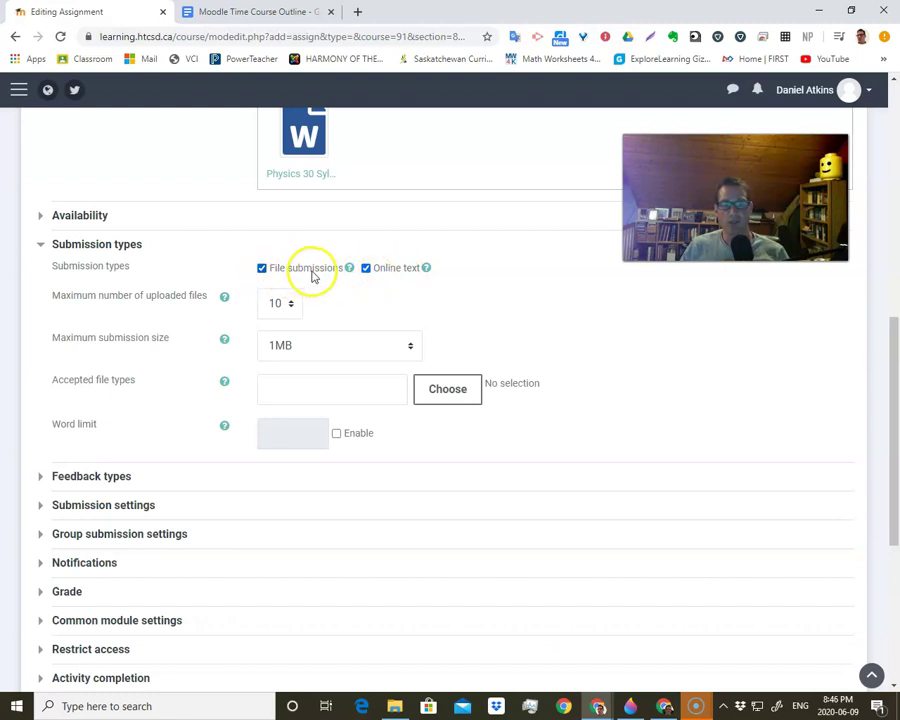
click(366, 269)
click(366, 269)
click(366, 269)
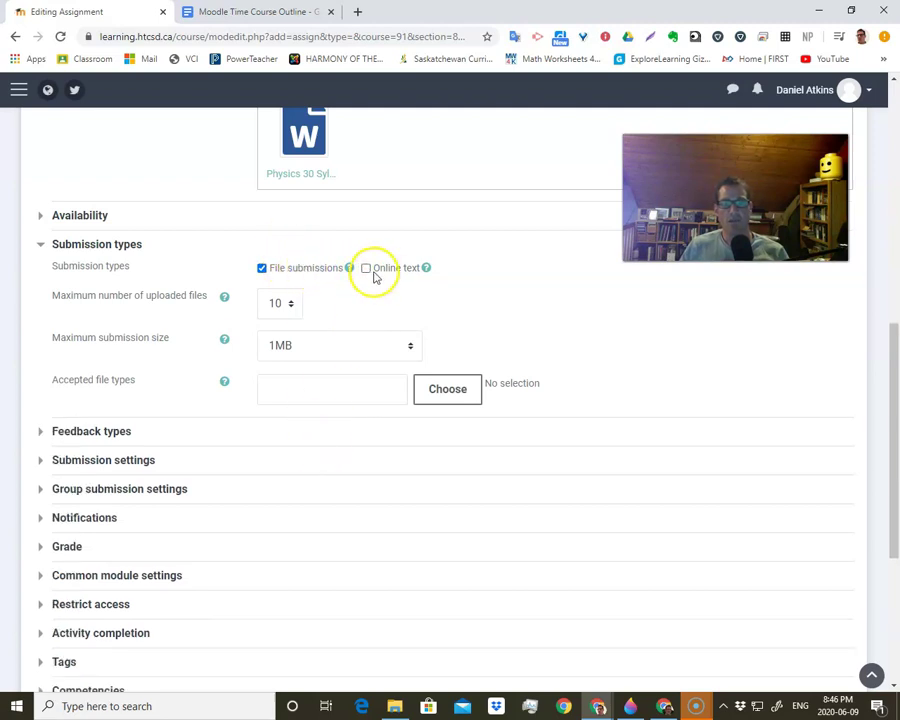
scroll(345, 333, down, 3)
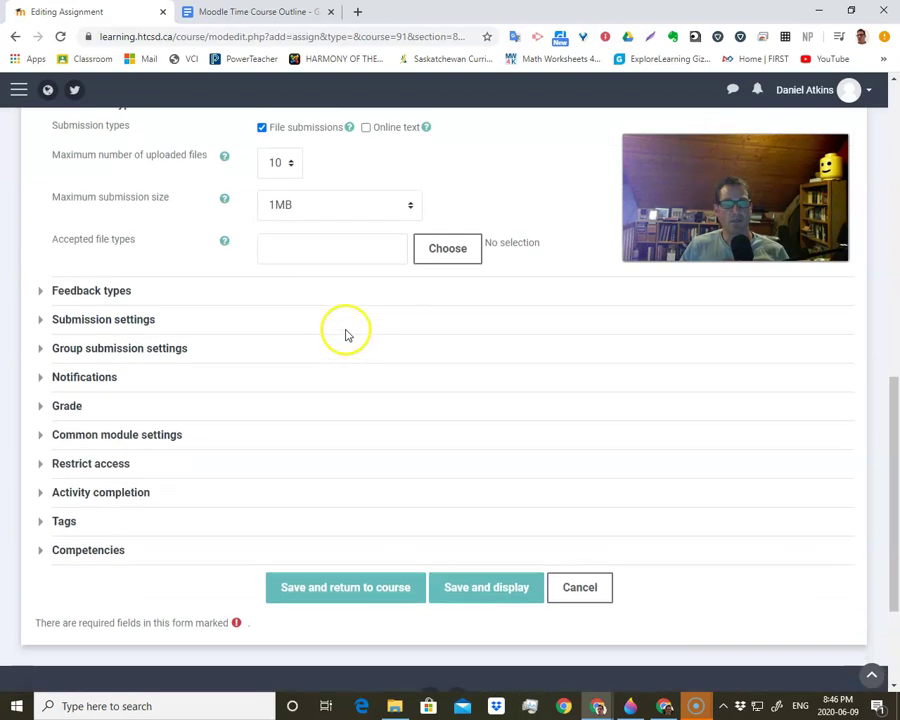
- Expand Feedback types, tick Feedback comments, untick Annotate PDF, and try inline commenting
click(39, 292)
scroll(222, 320, down, 1)
scroll(222, 320, up, 1)
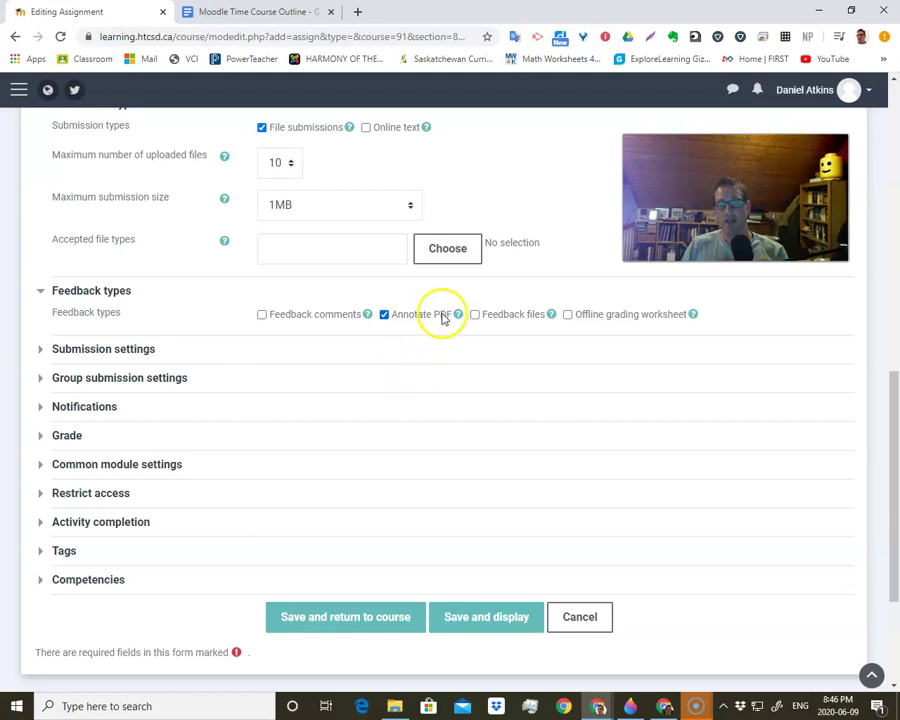
click(262, 316)
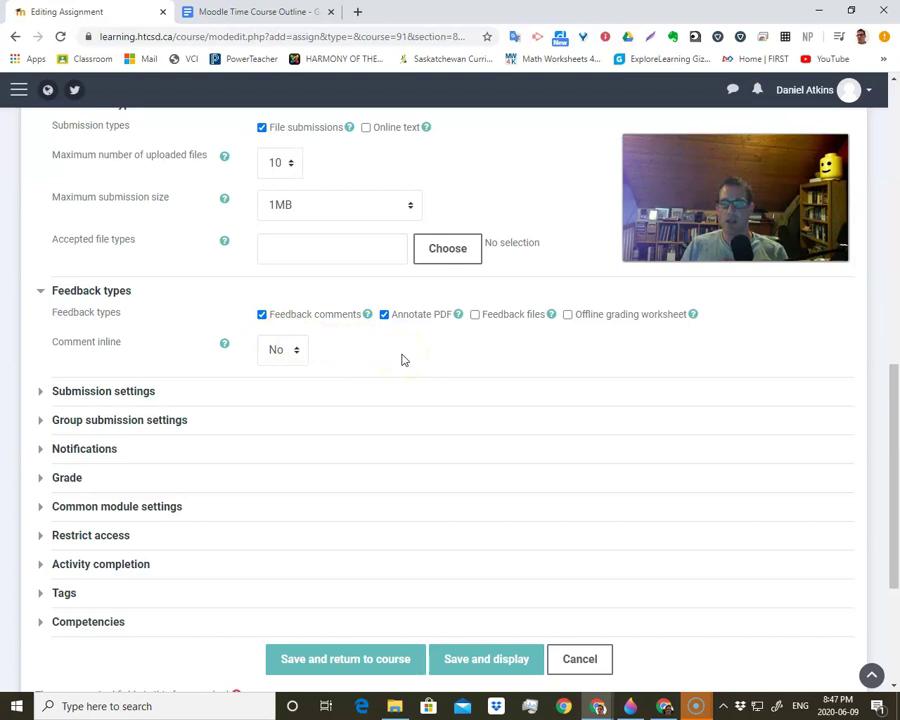
click(384, 315)
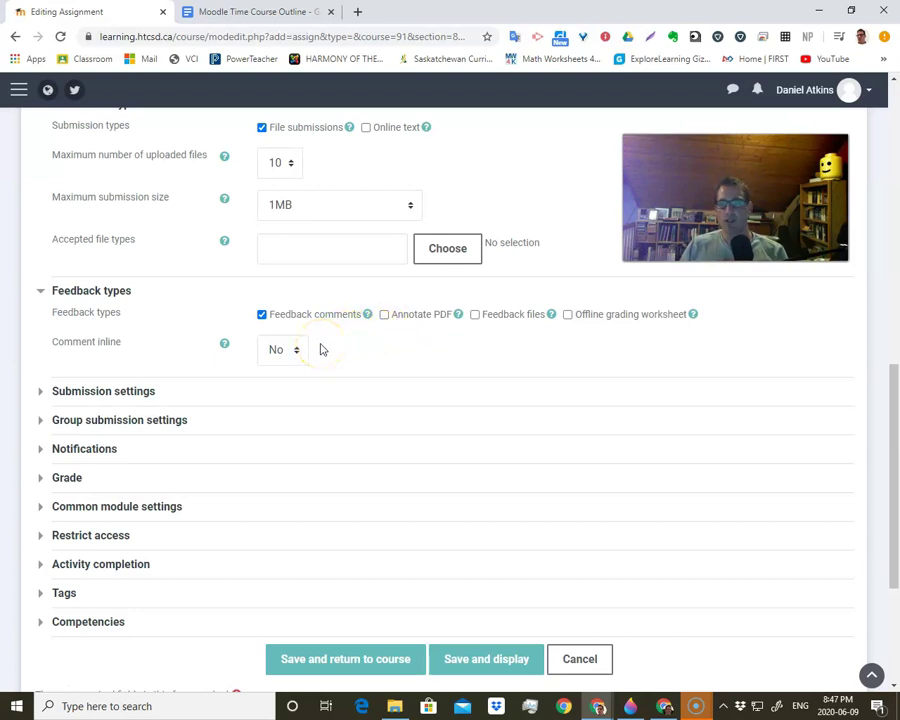
click(279, 349)
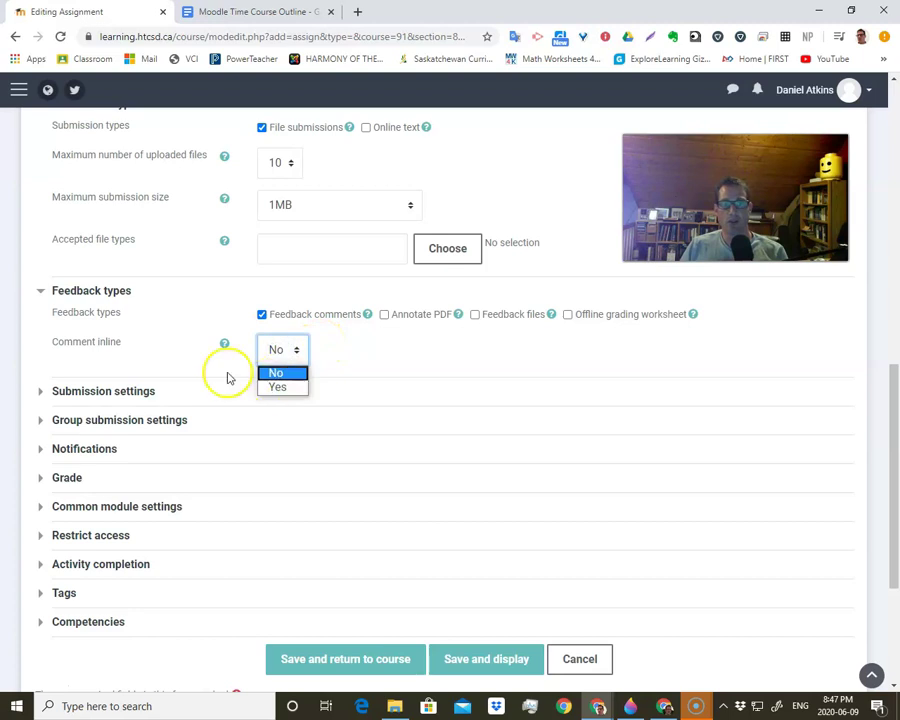
click(285, 387)
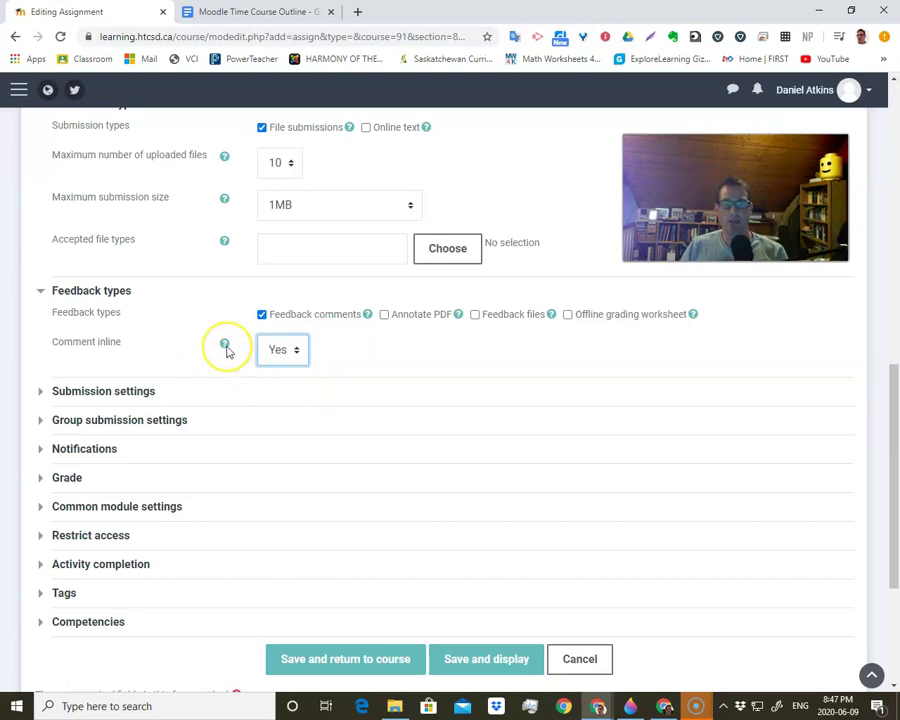
click(225, 344)
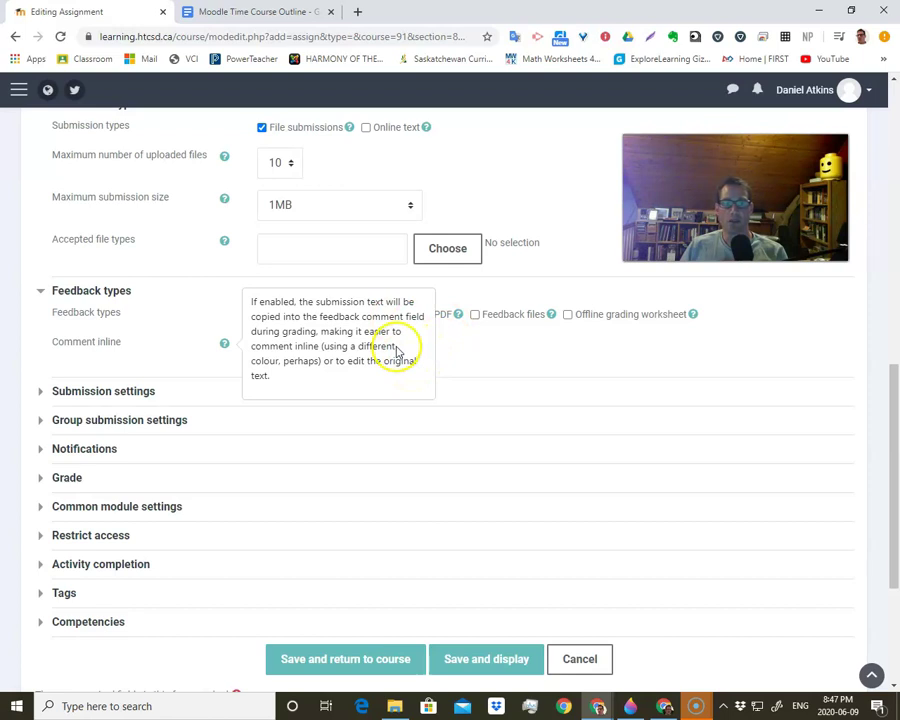
click(223, 345)
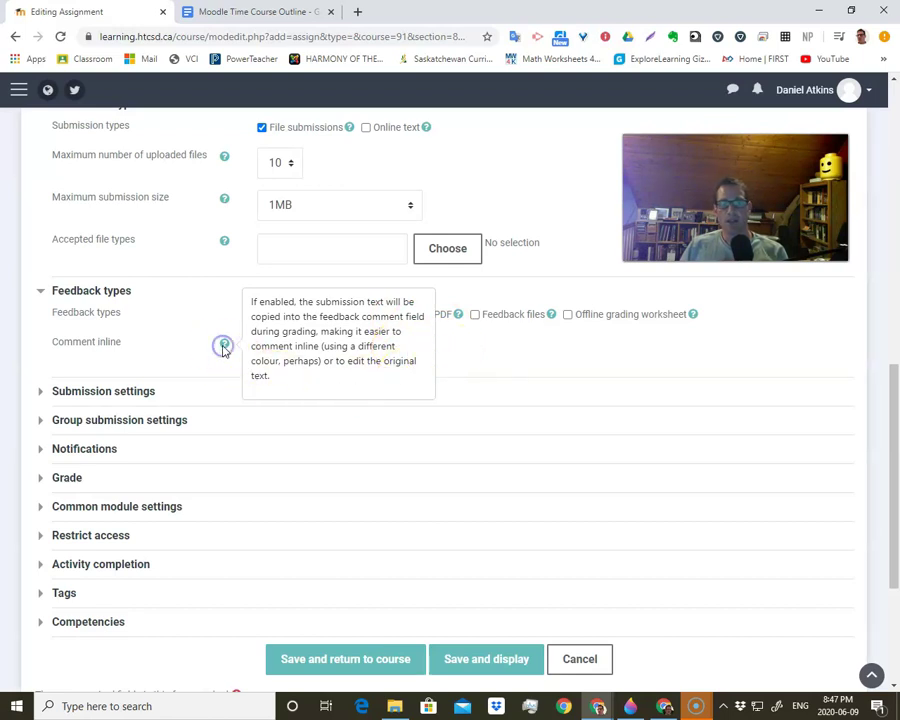
click(468, 355)
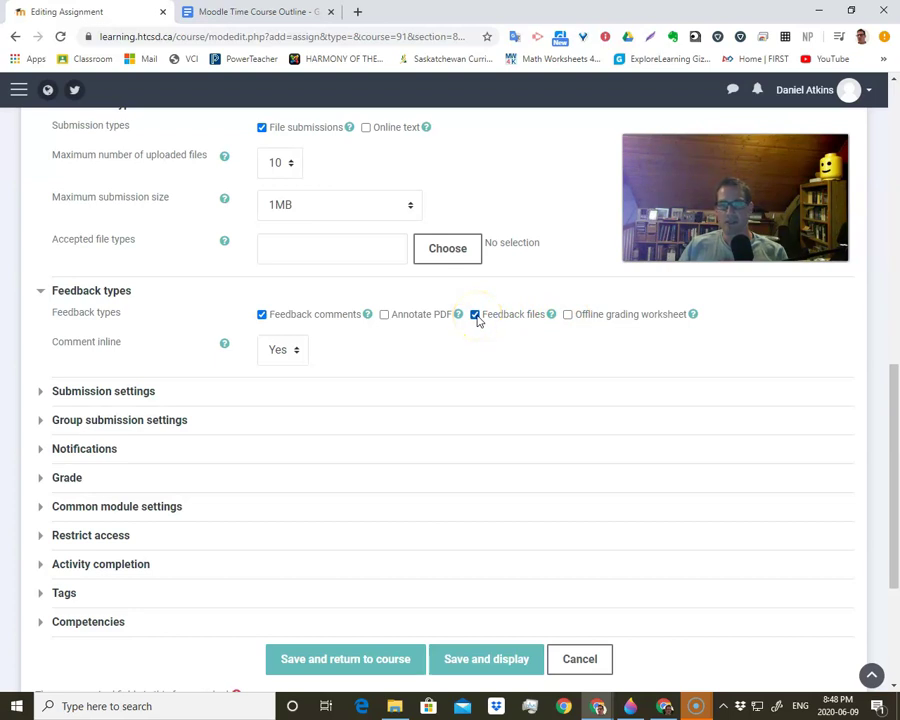
- Leave only Annotate PDF checked, with Feedback comments and Feedback files turned off
click(475, 314)
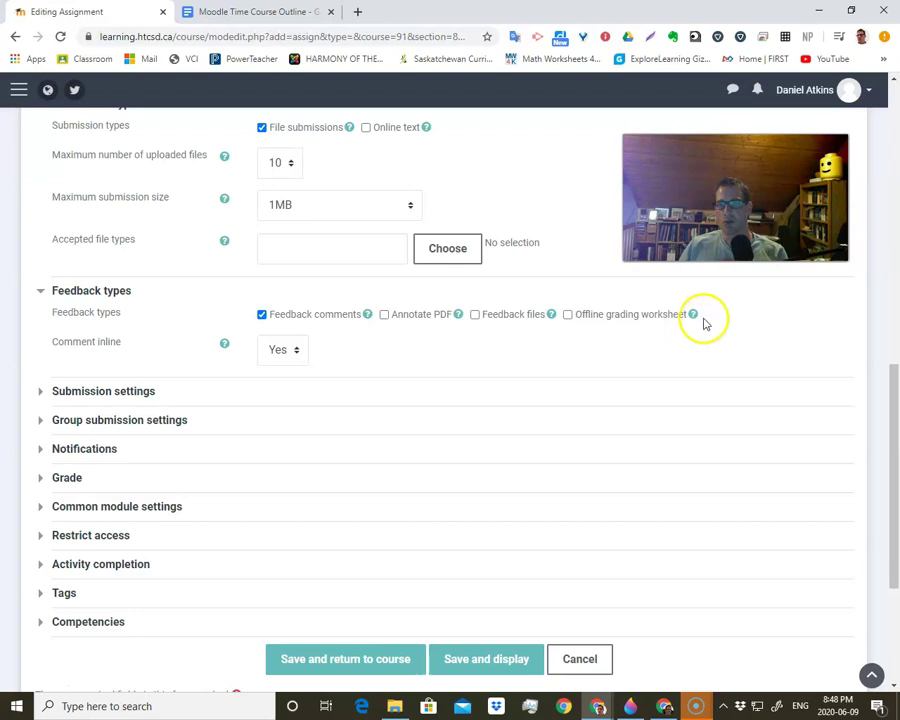
click(693, 315)
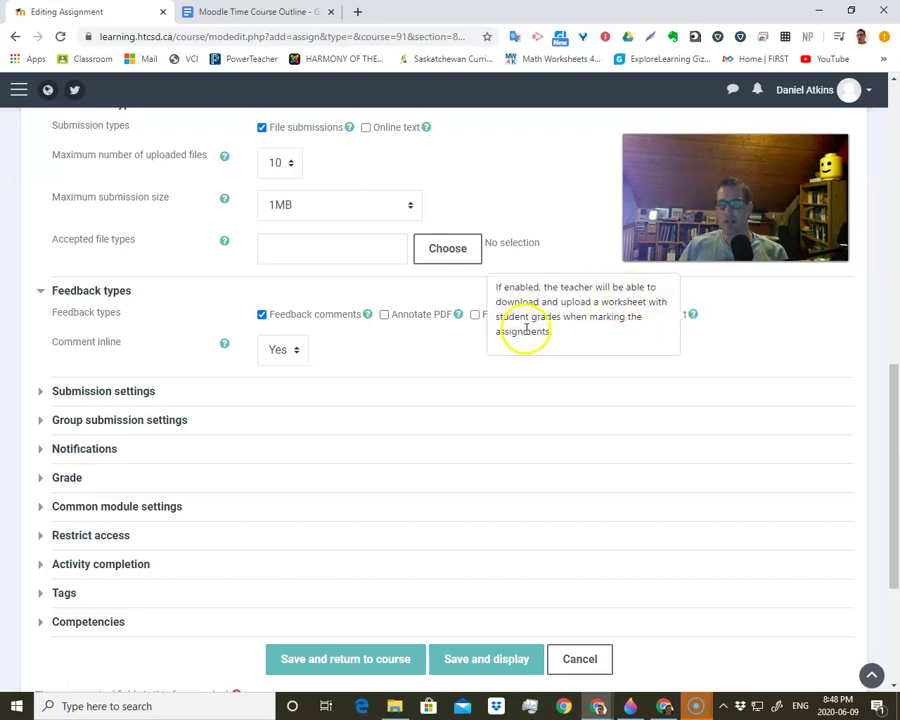
click(728, 314)
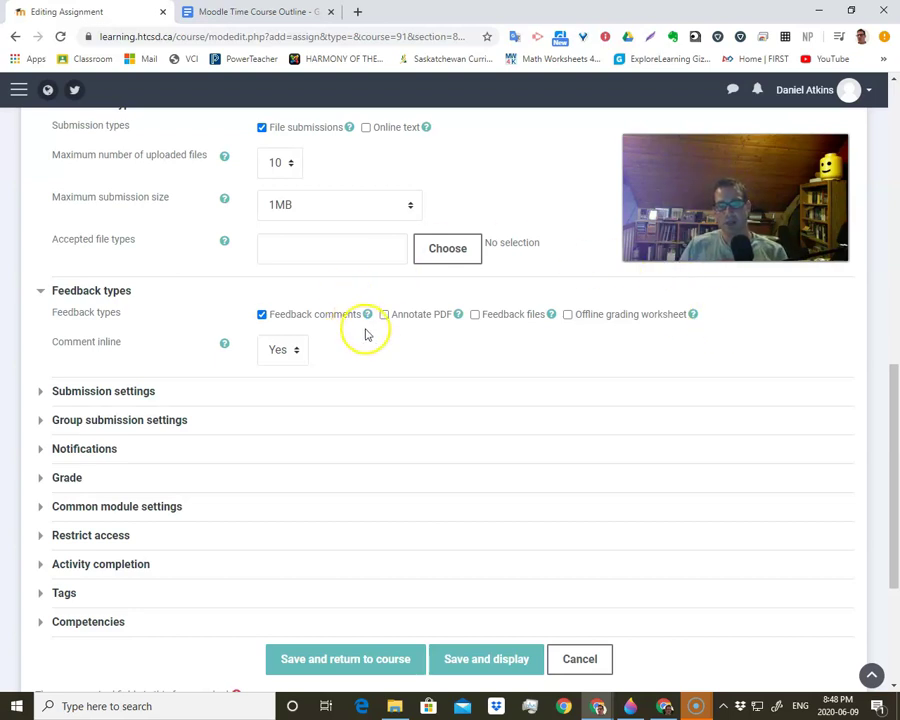
click(262, 315)
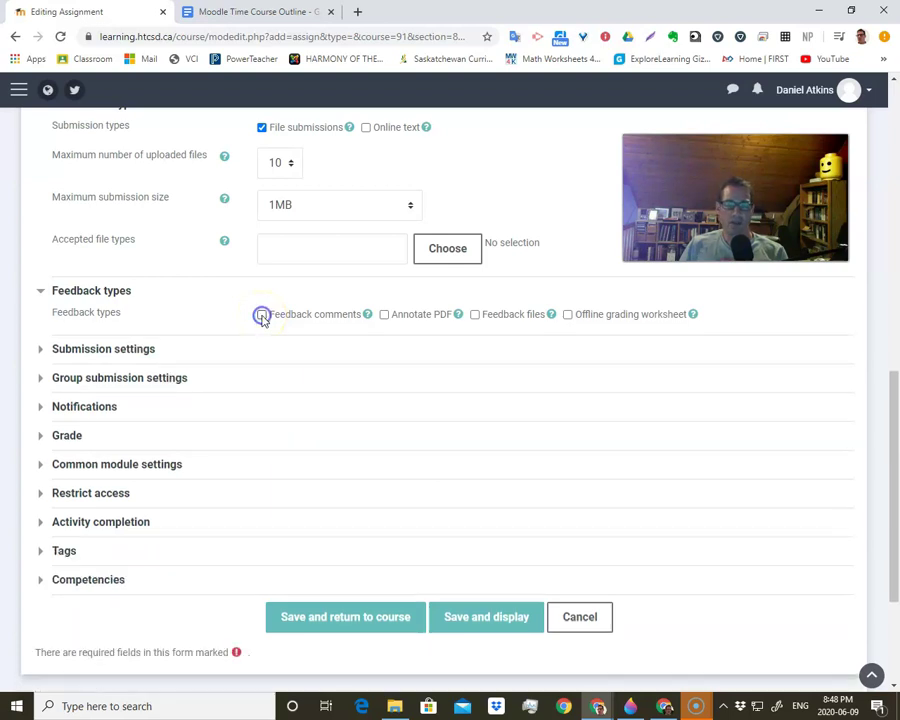
click(385, 315)
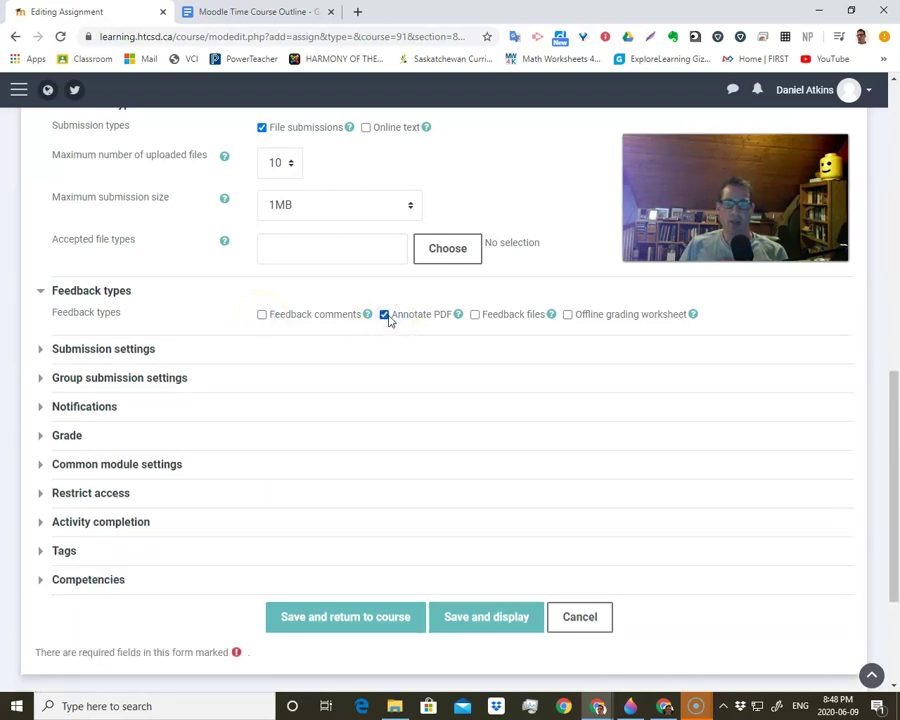
click(475, 315)
click(262, 315)
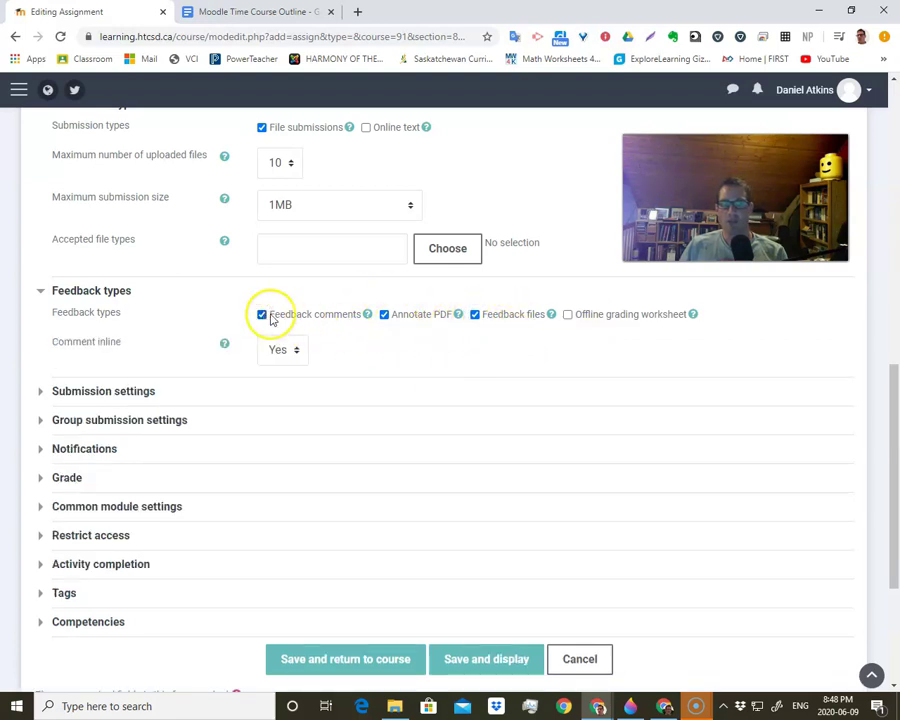
click(262, 315)
click(475, 318)
click(42, 357)
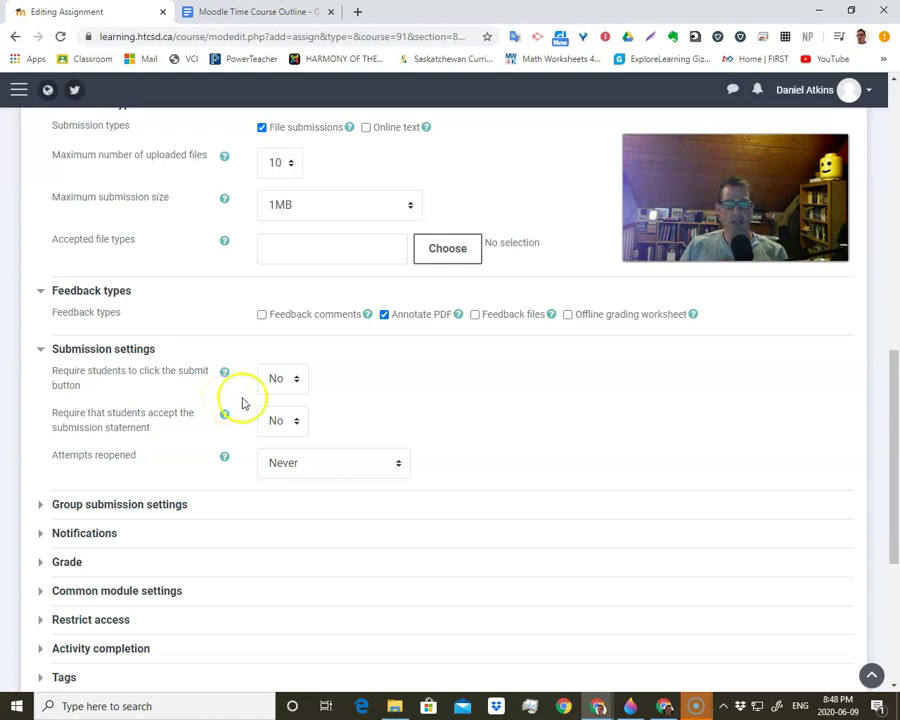
- Set both 'Require students to click the submit button' and 'accept the submission statement' to Yes
click(296, 380)
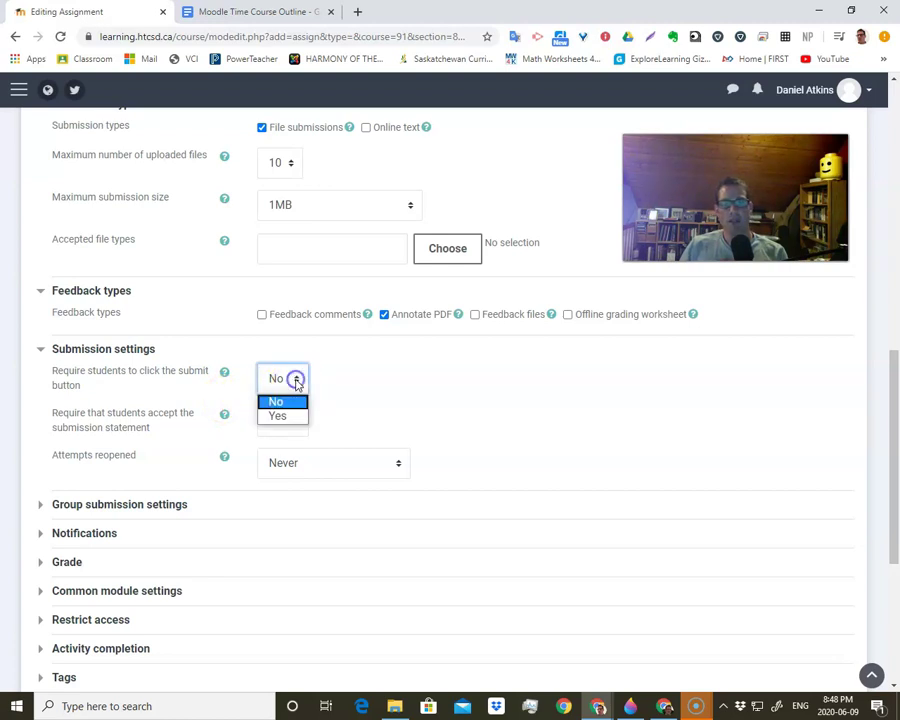
click(295, 379)
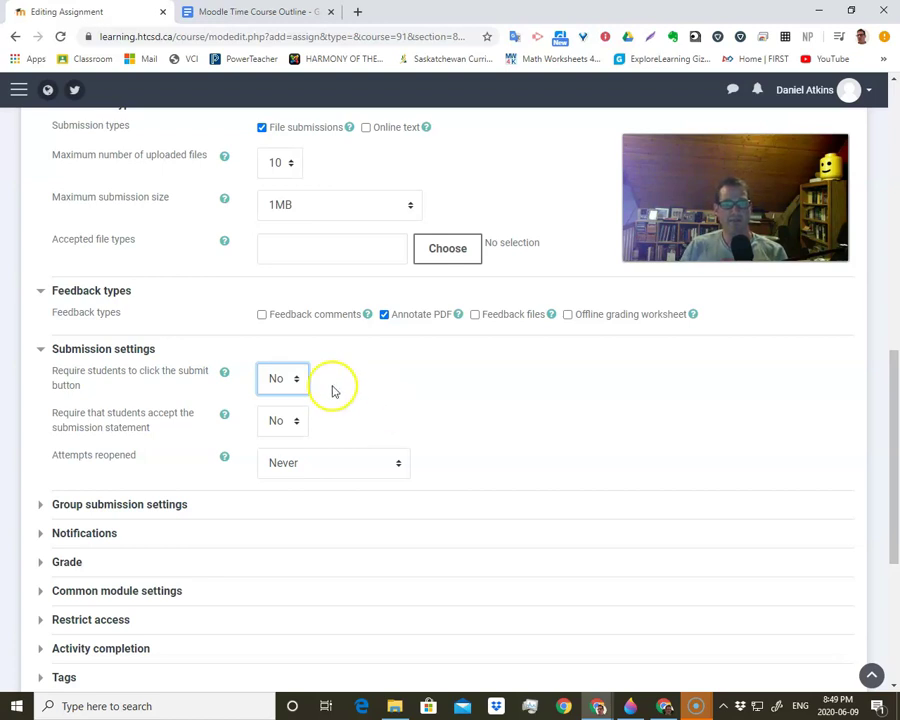
click(292, 378)
click(280, 417)
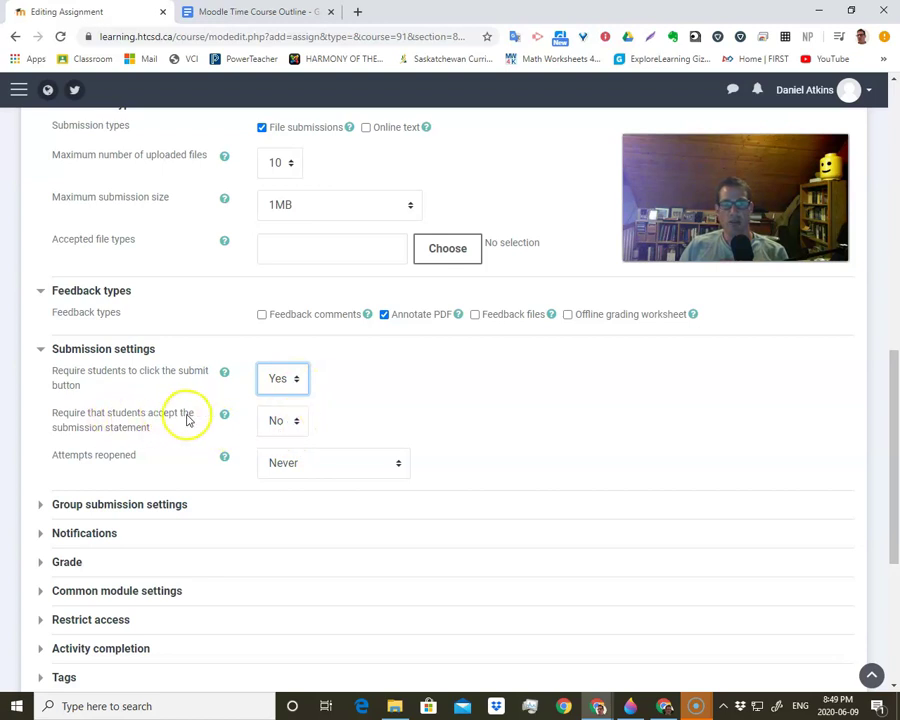
click(280, 422)
click(281, 458)
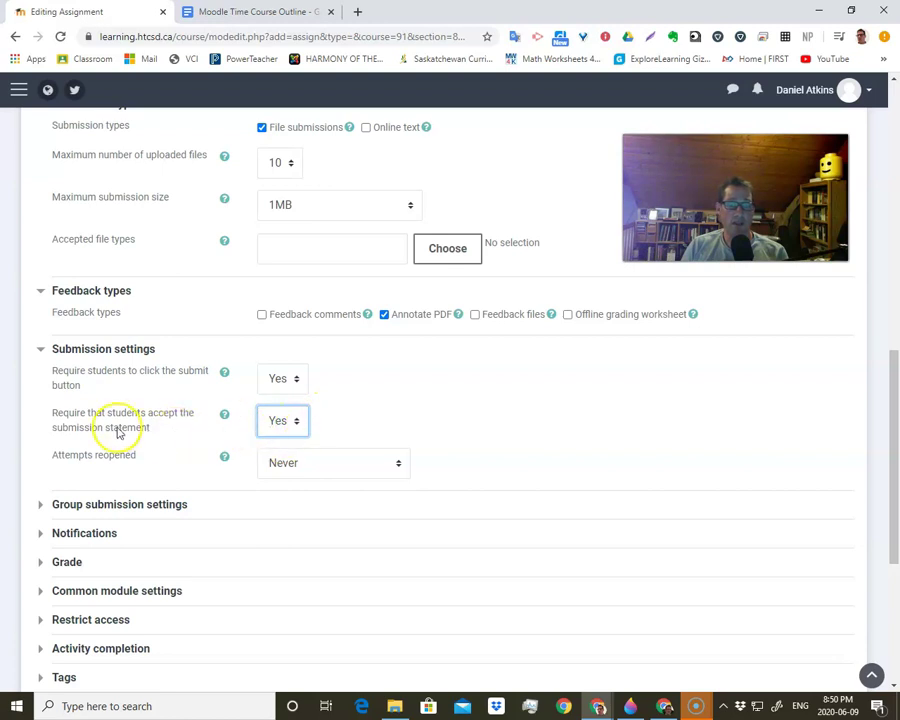
click(284, 423)
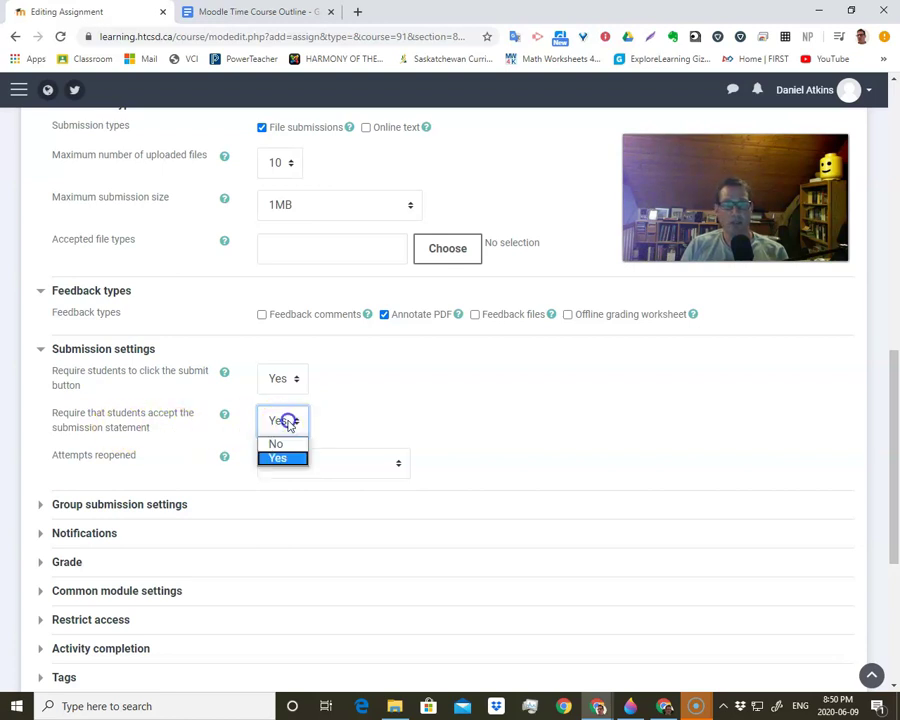
click(352, 420)
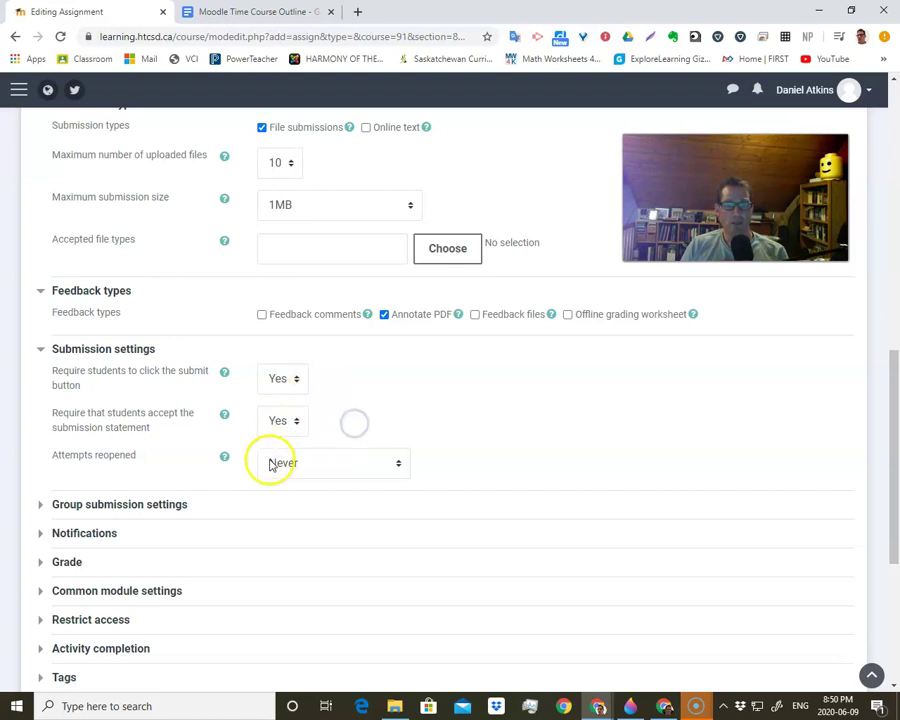
click(338, 468)
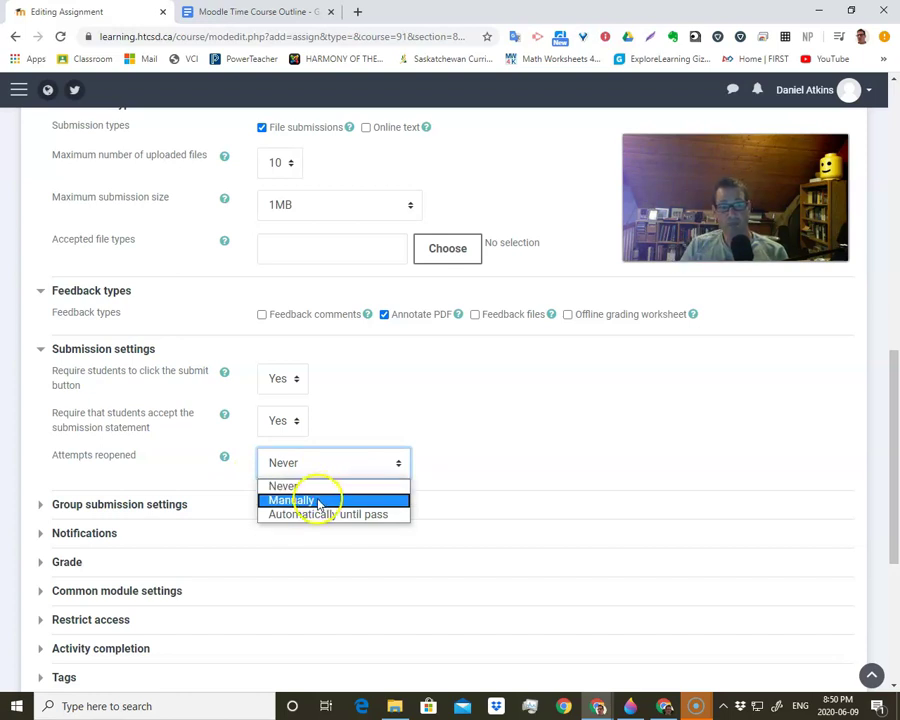
- Set attempts to reopen manually and try maximum attempts of 30, 5, then 2
click(318, 501)
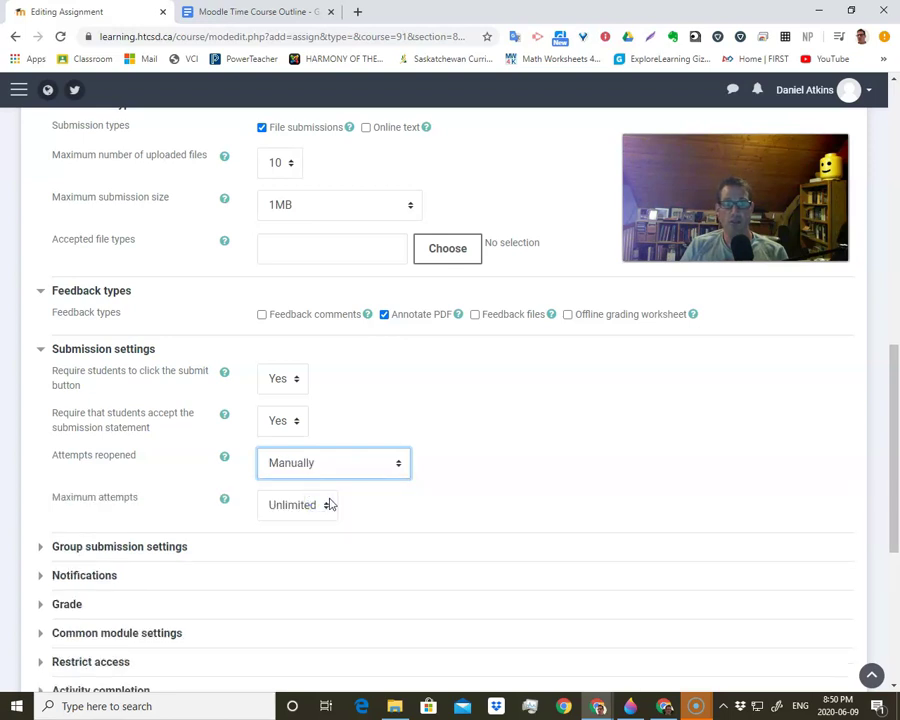
click(323, 504)
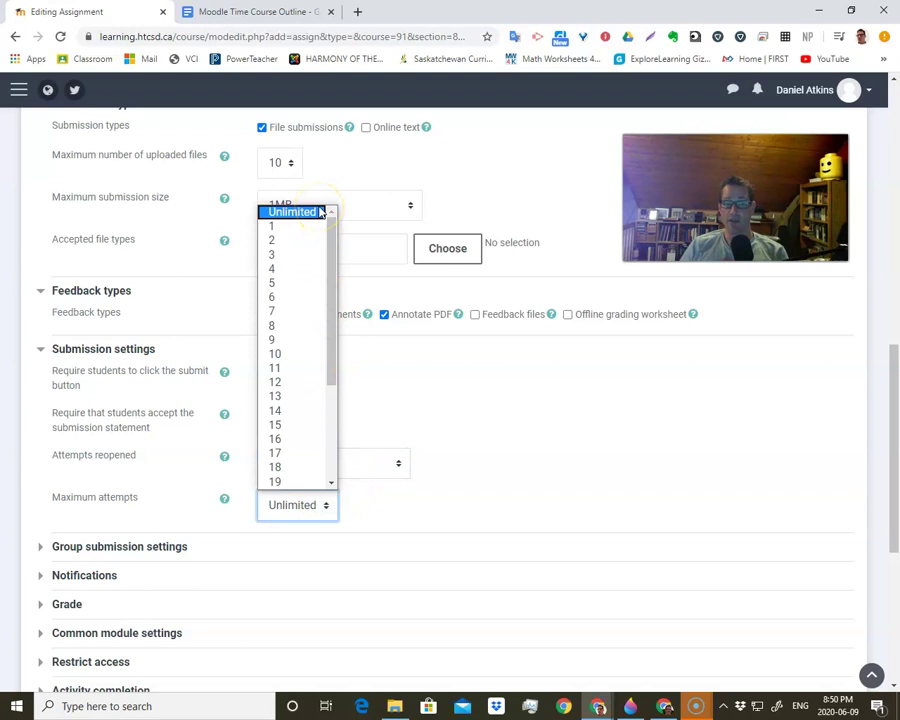
scroll(308, 400, down, 3)
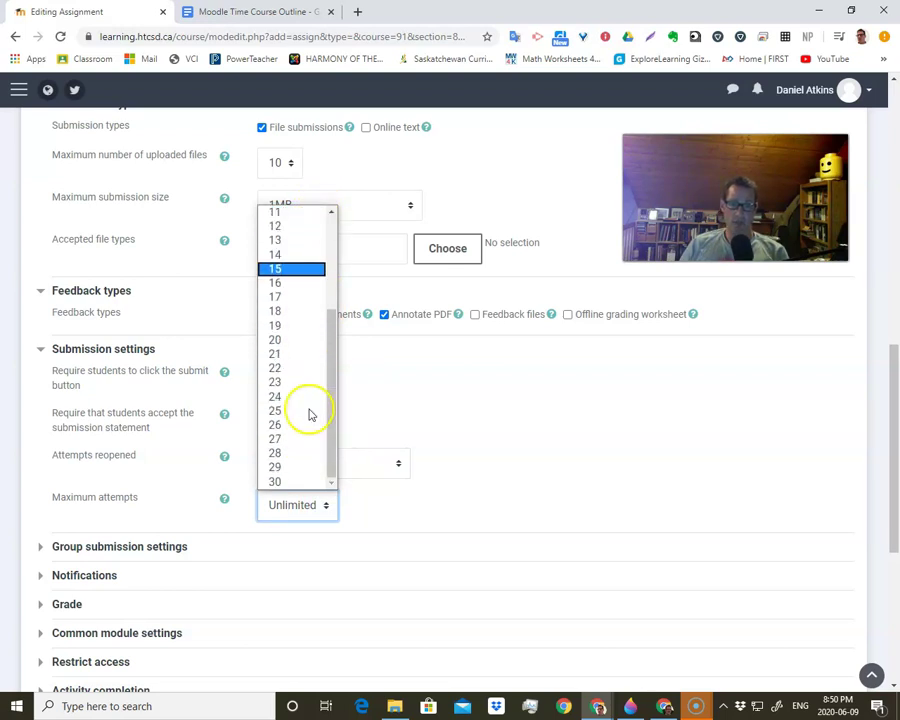
click(310, 484)
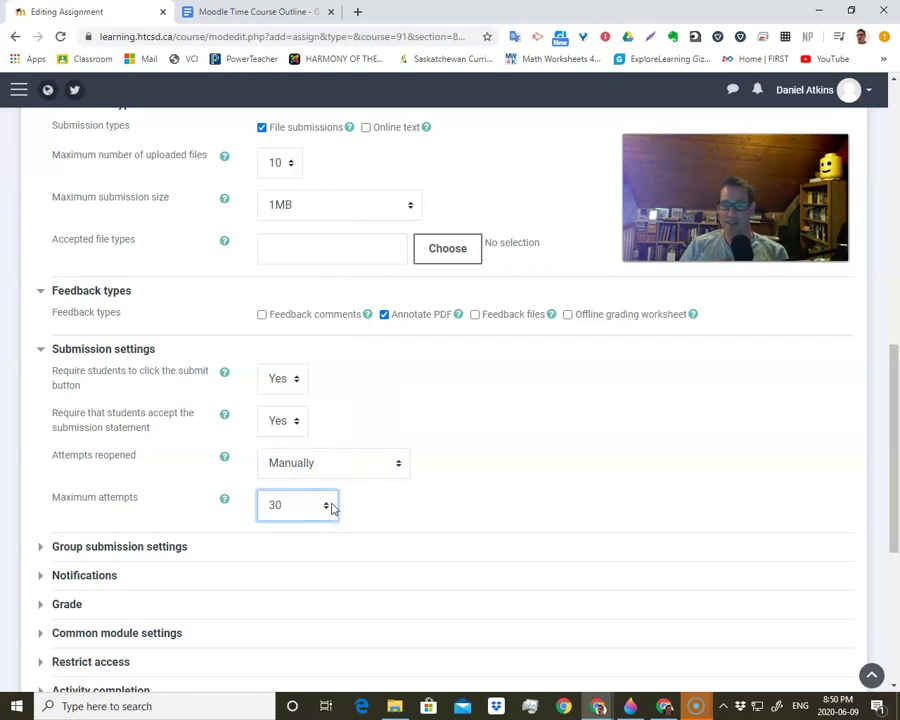
click(325, 508)
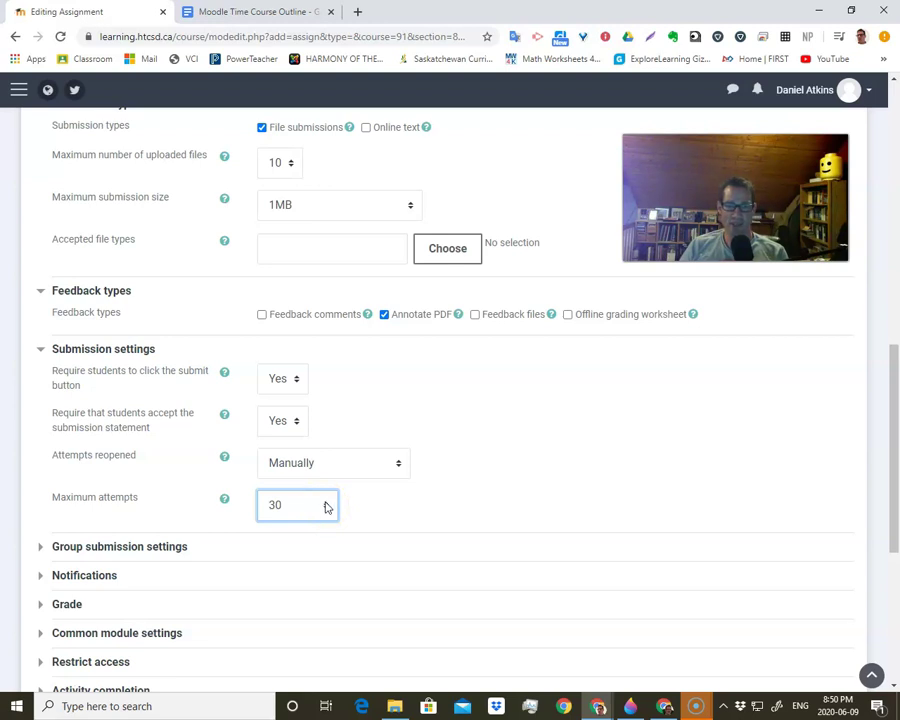
click(325, 508)
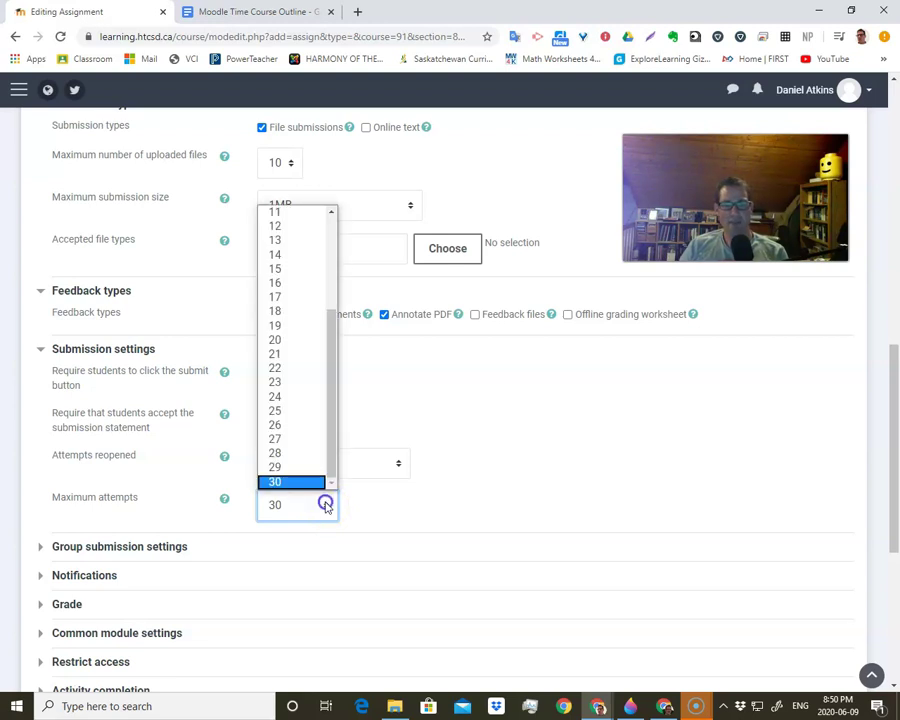
scroll(305, 378, up, 4)
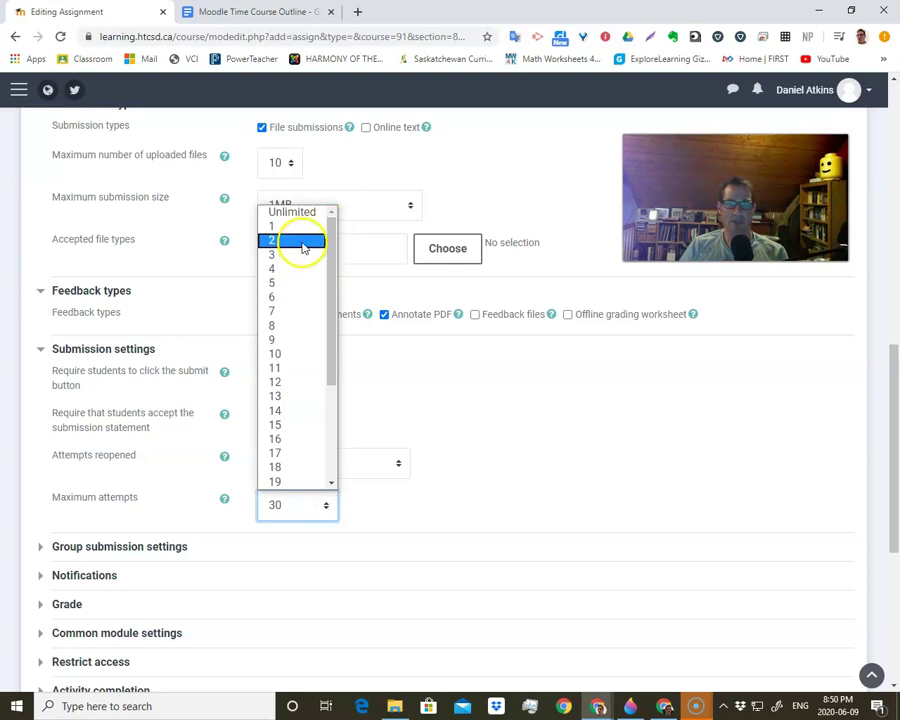
click(295, 283)
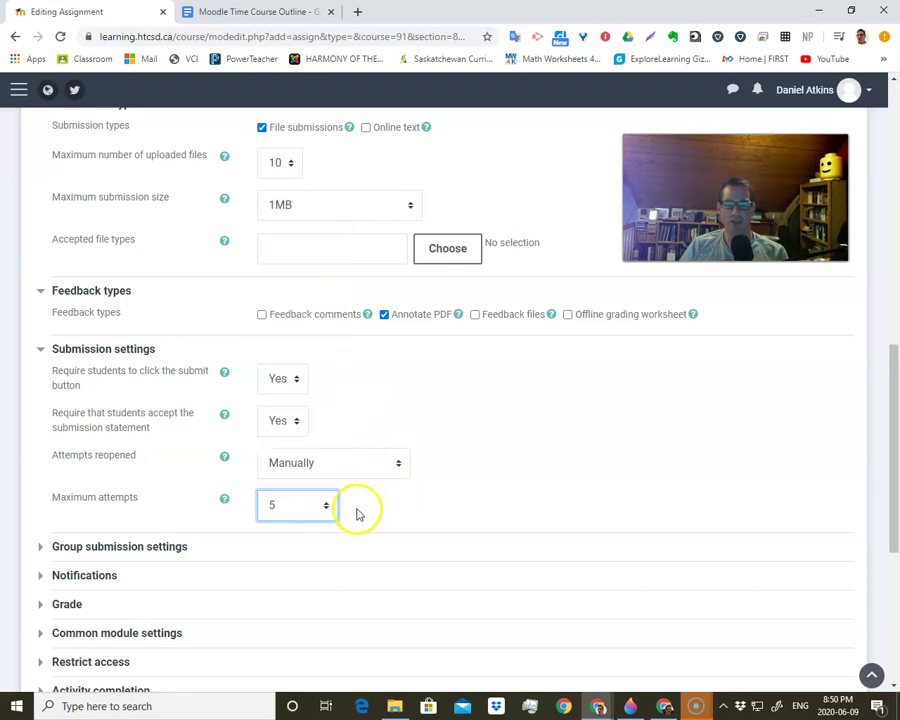
click(325, 506)
click(295, 241)
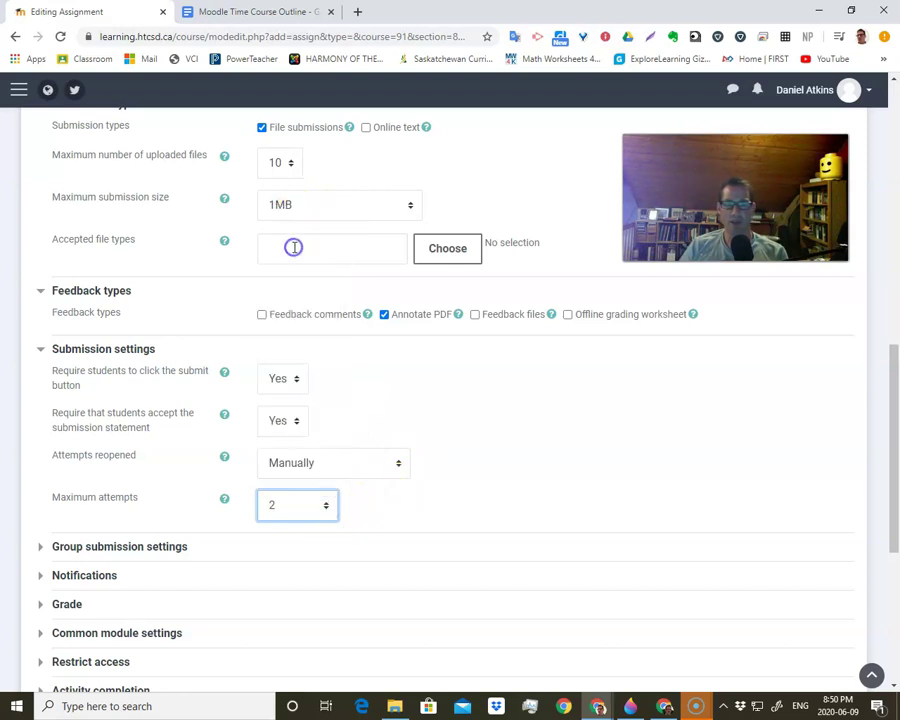
- Switch attempts reopened to 'Automatically until pass' with Unlimited maximum attempts
click(392, 463)
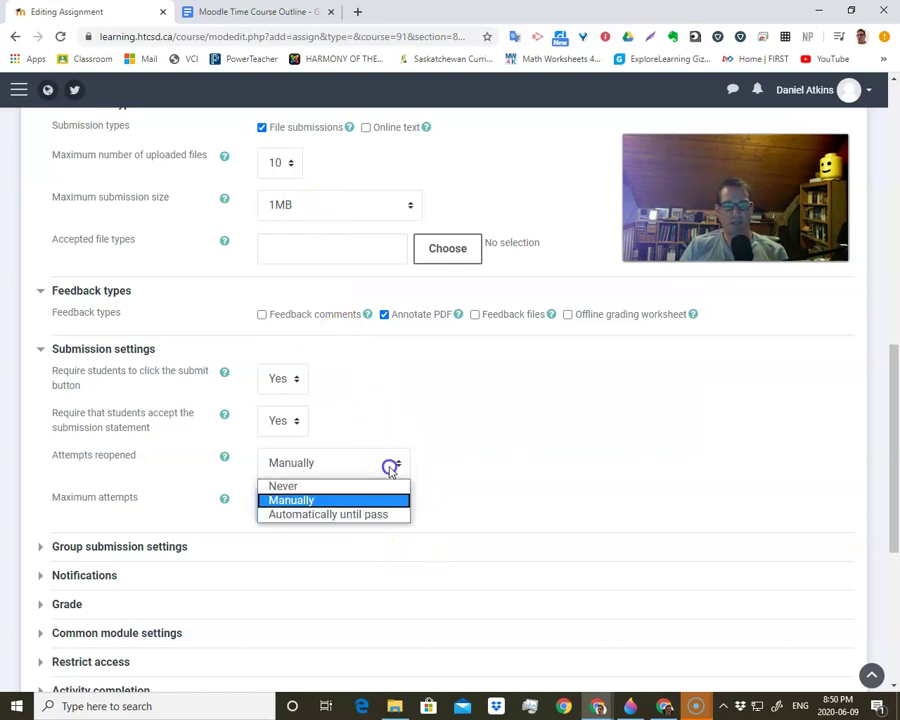
click(350, 515)
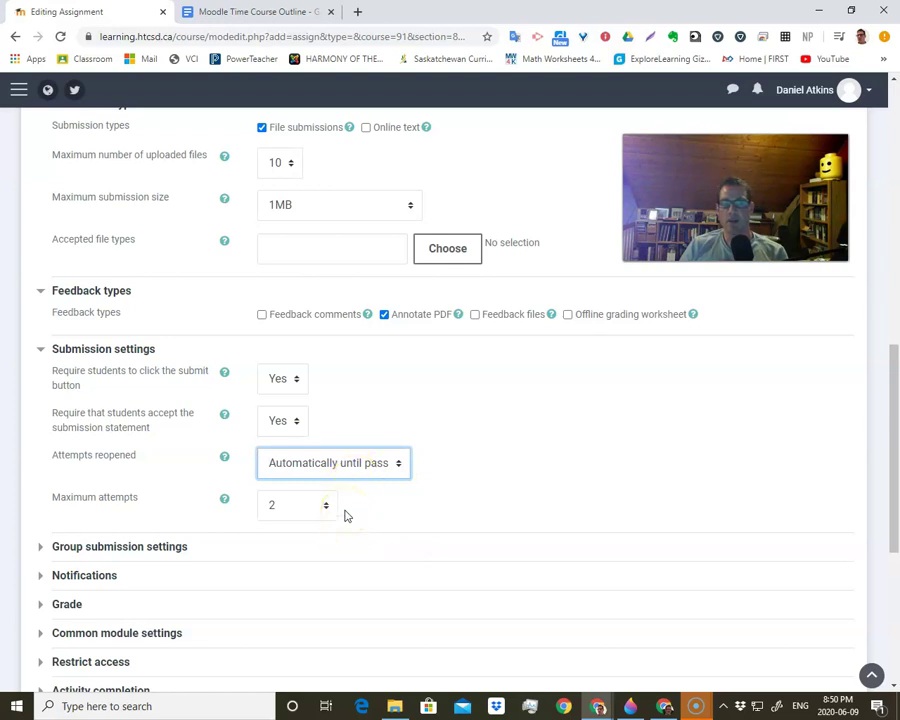
click(326, 504)
click(302, 214)
click(372, 346)
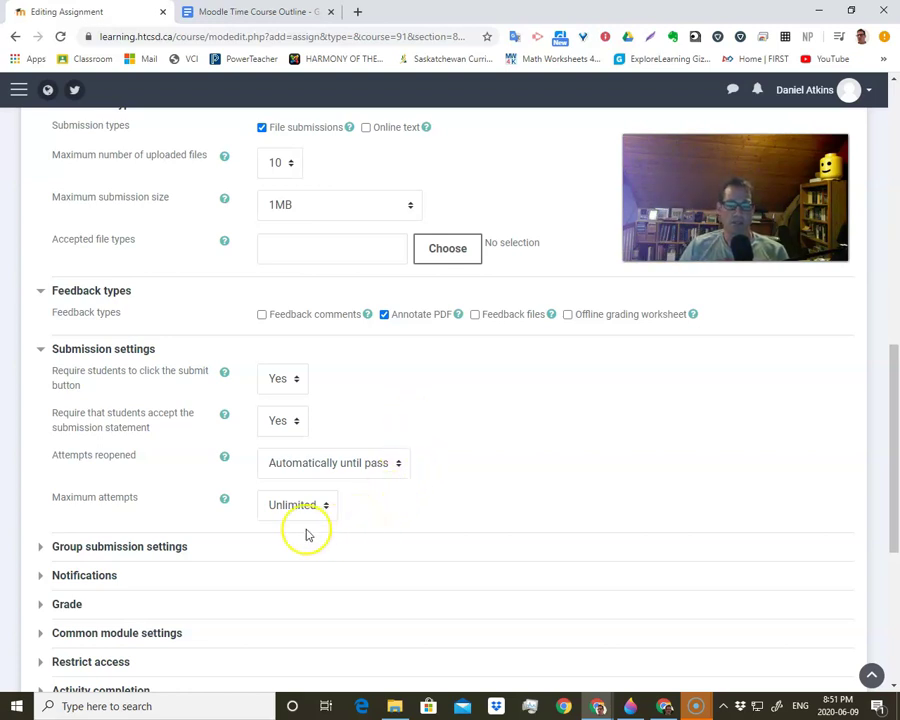
- Expand Group submission settings and set 'Students submit in groups' to Yes
scroll(315, 528, down, 1)
scroll(305, 510, down, 1)
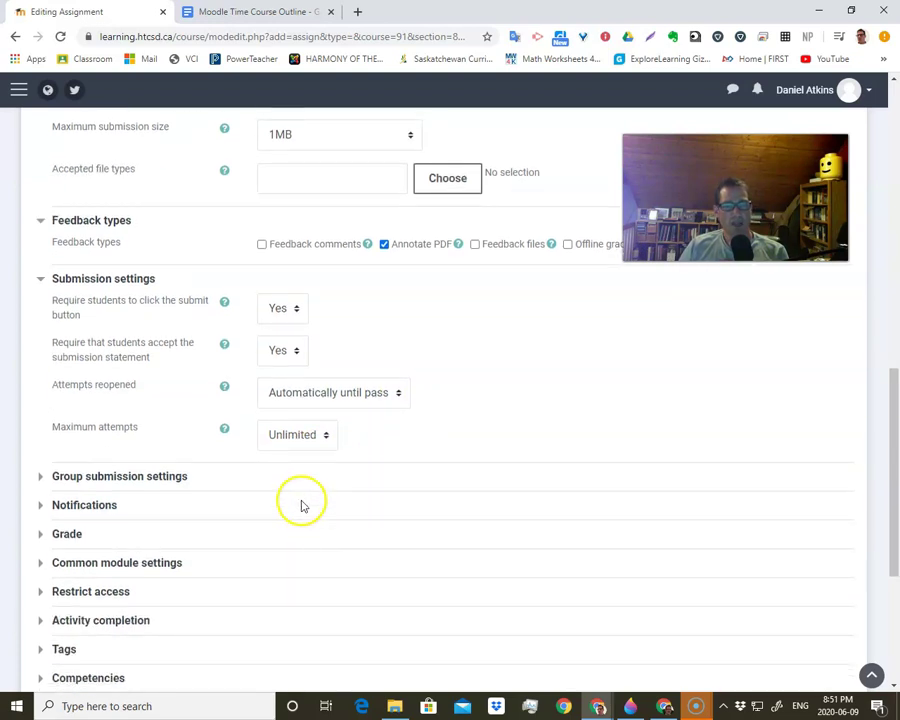
scroll(70, 494, down, 1)
scroll(55, 485, down, 1)
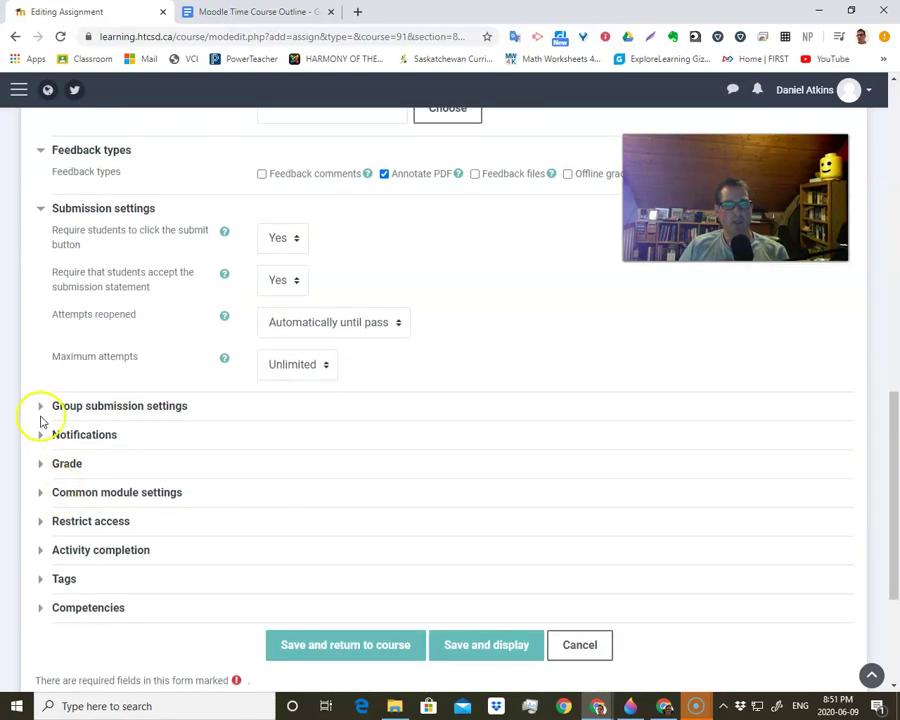
click(40, 406)
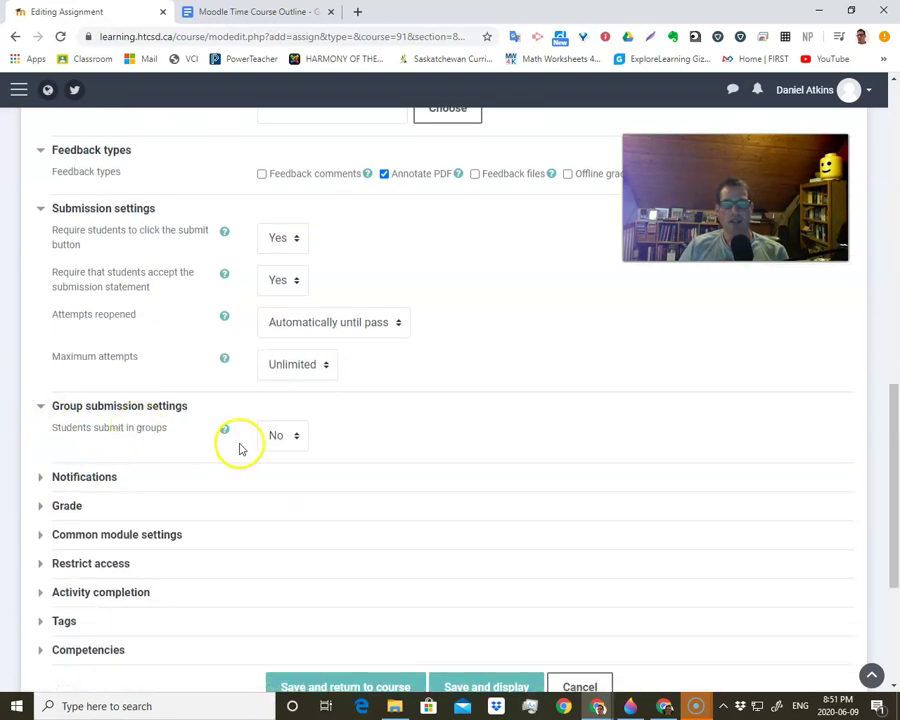
click(288, 437)
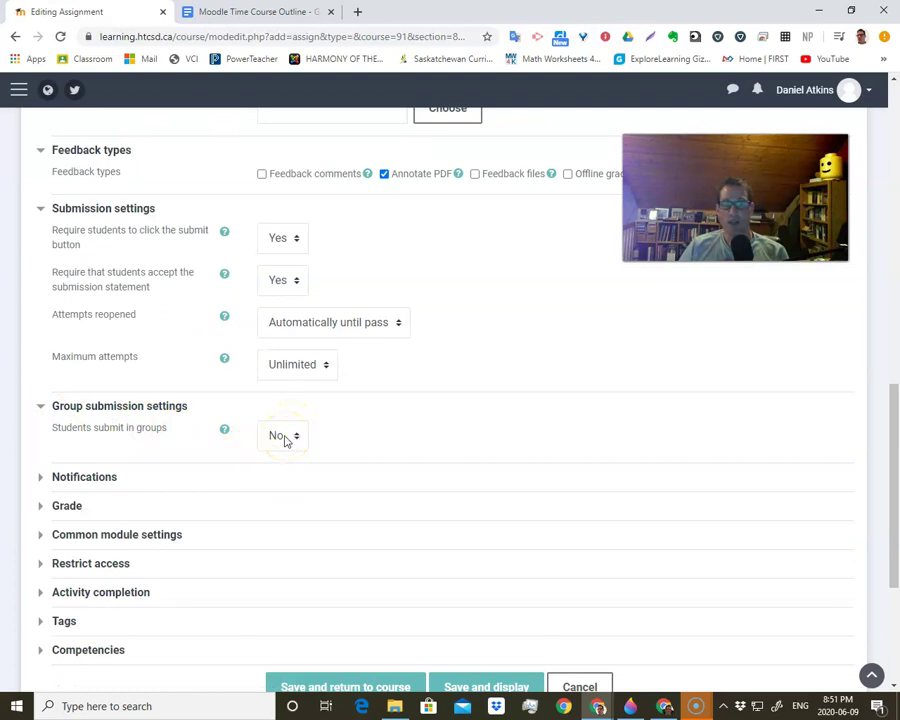
click(284, 436)
click(279, 471)
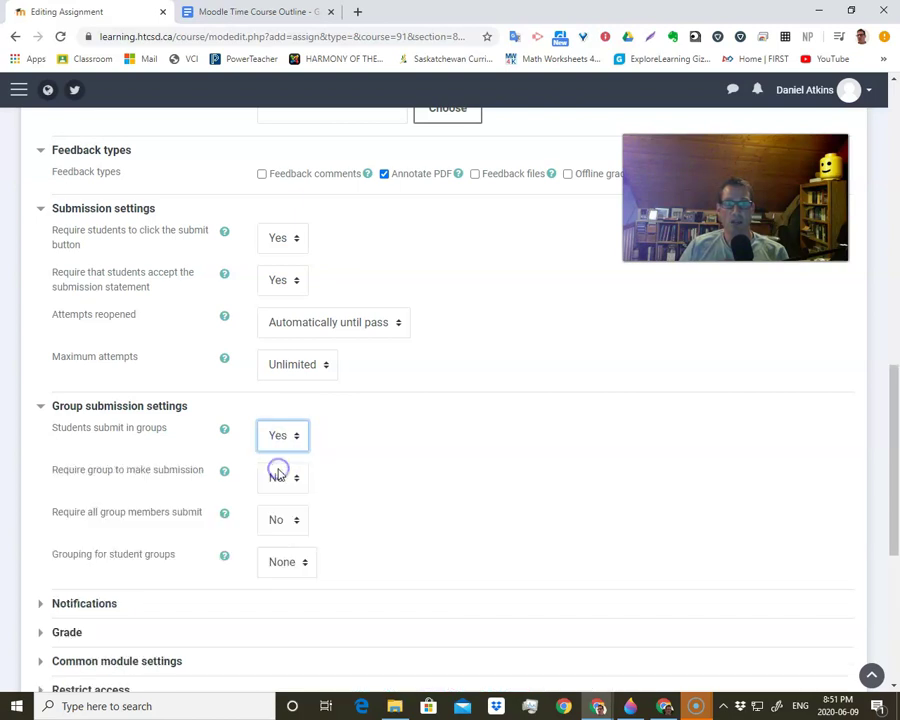
click(281, 445)
click(278, 457)
click(280, 446)
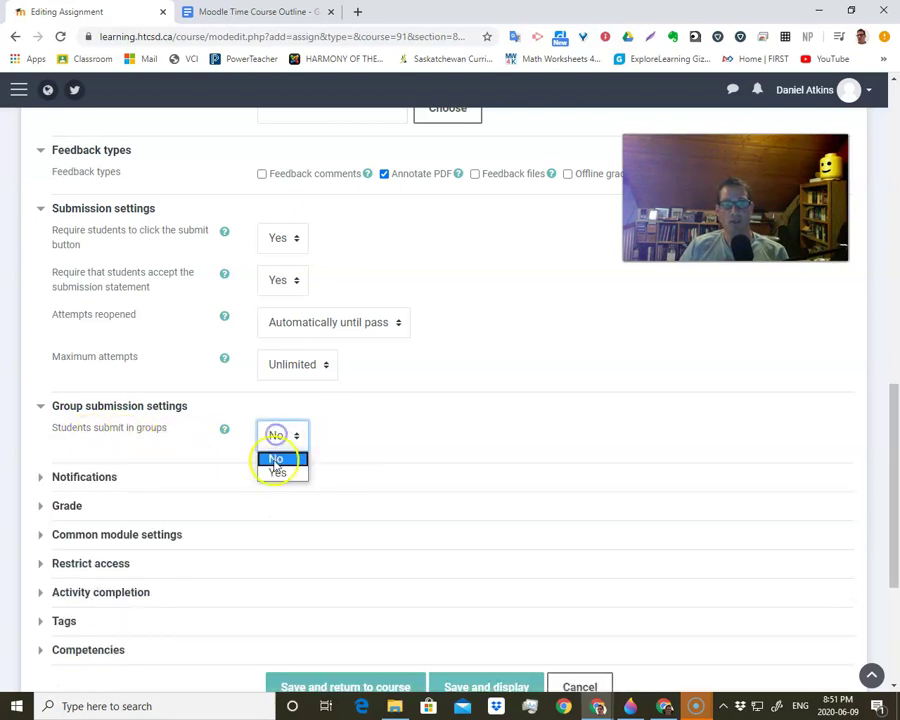
click(276, 471)
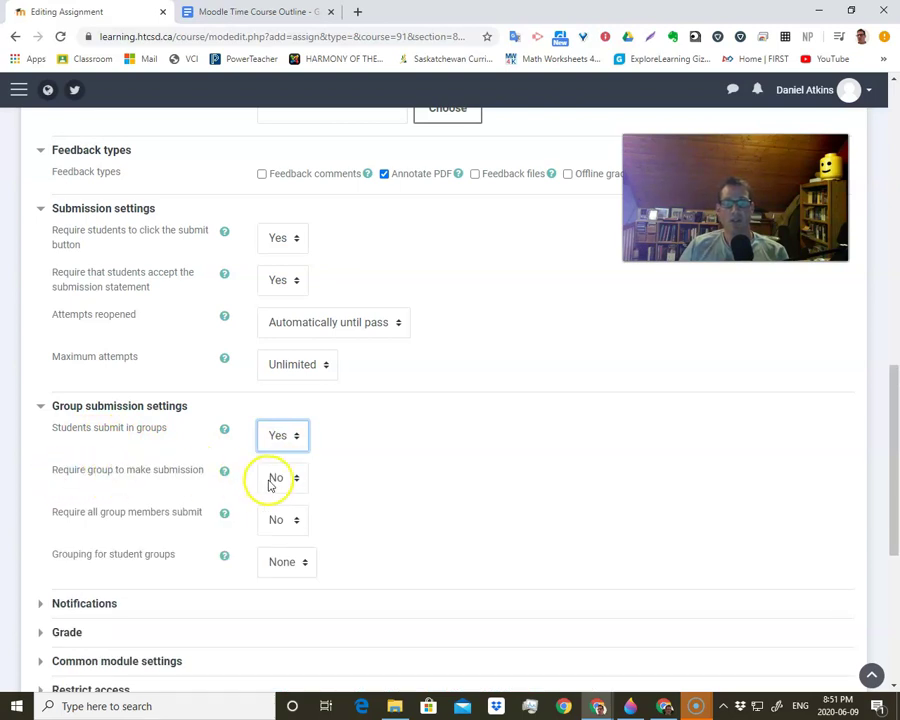
- Leave group-must-submit and all-members-submit at No and grouping at None, then expand Notifications
click(277, 480)
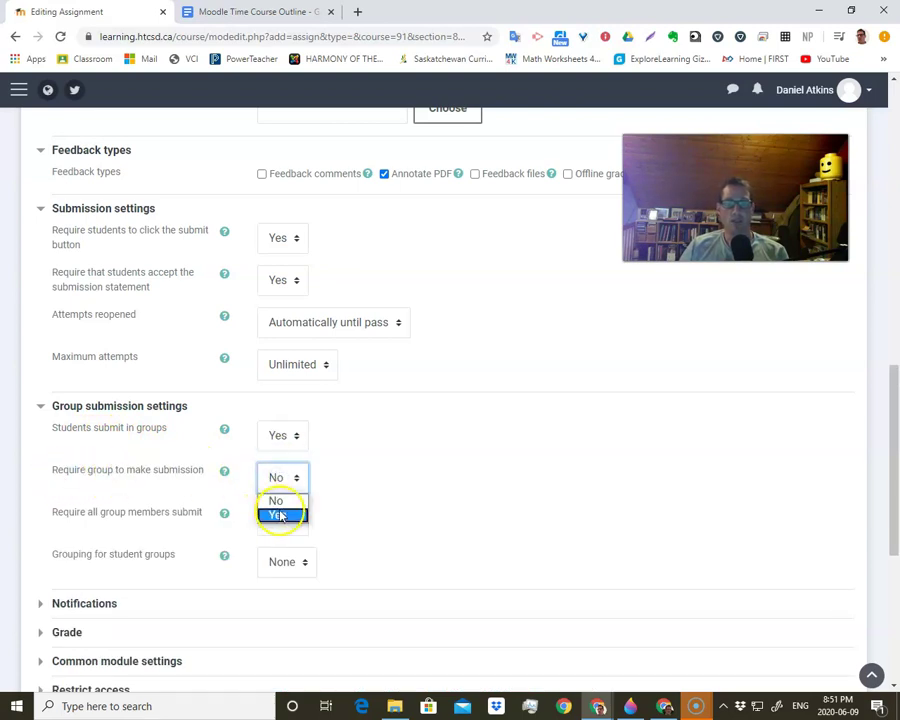
click(280, 516)
click(281, 478)
click(279, 502)
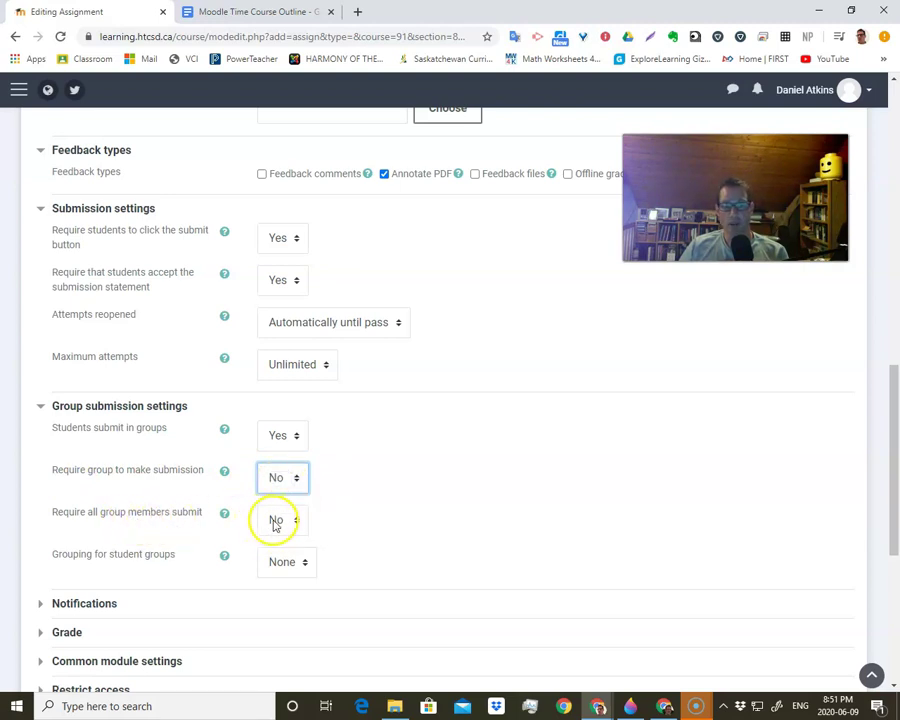
click(276, 522)
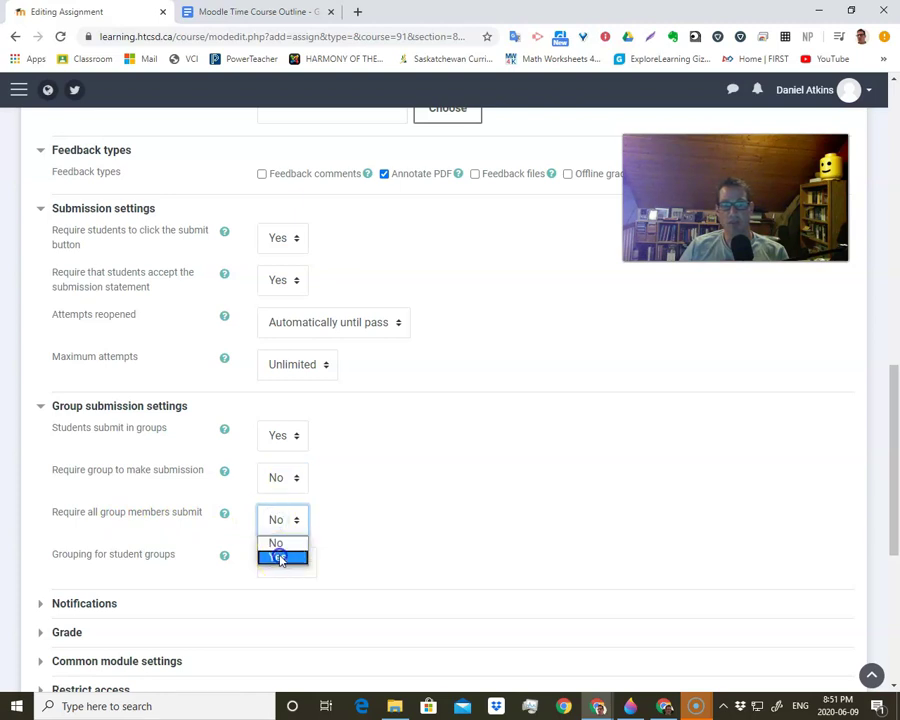
click(281, 556)
click(277, 519)
click(277, 539)
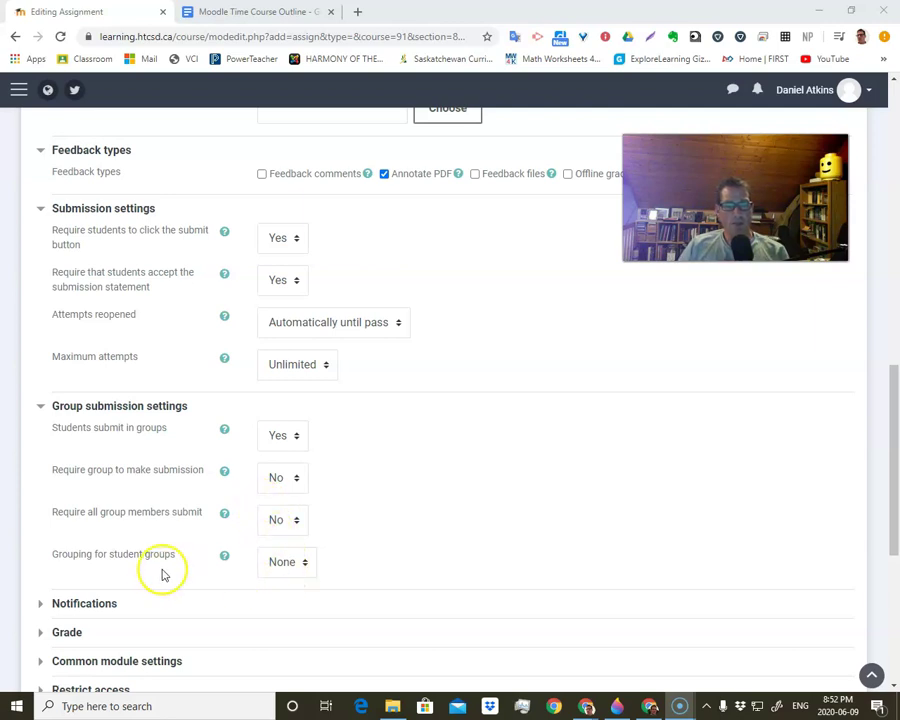
click(290, 565)
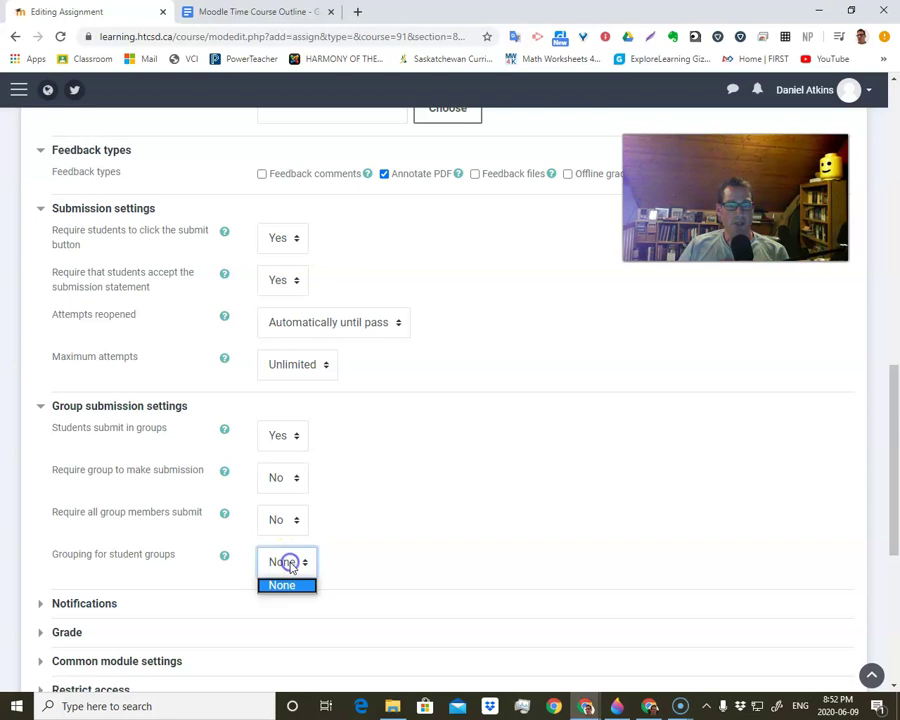
click(227, 576)
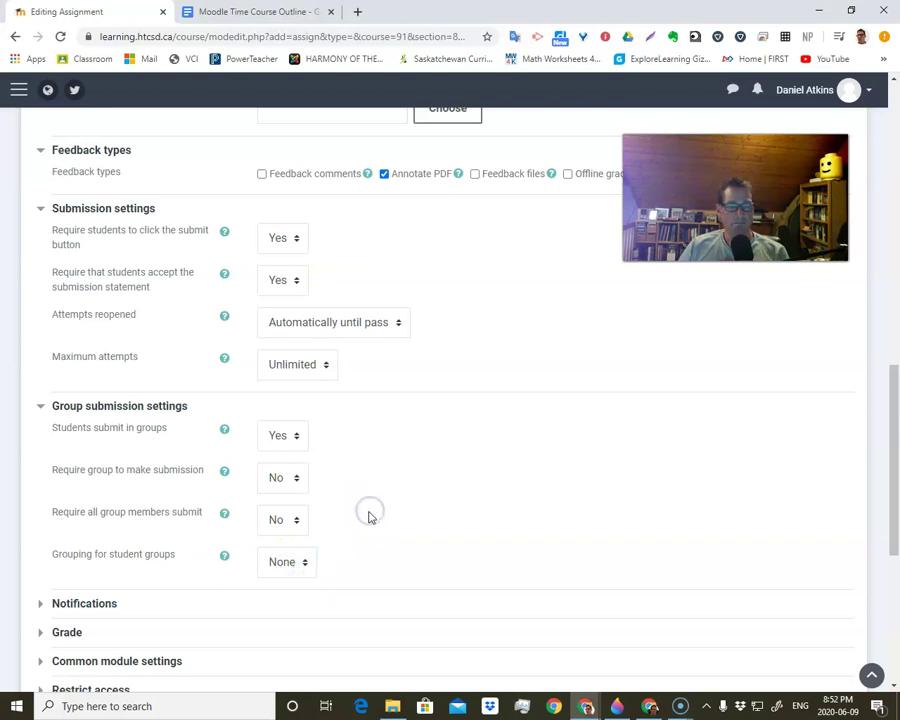
click(41, 407)
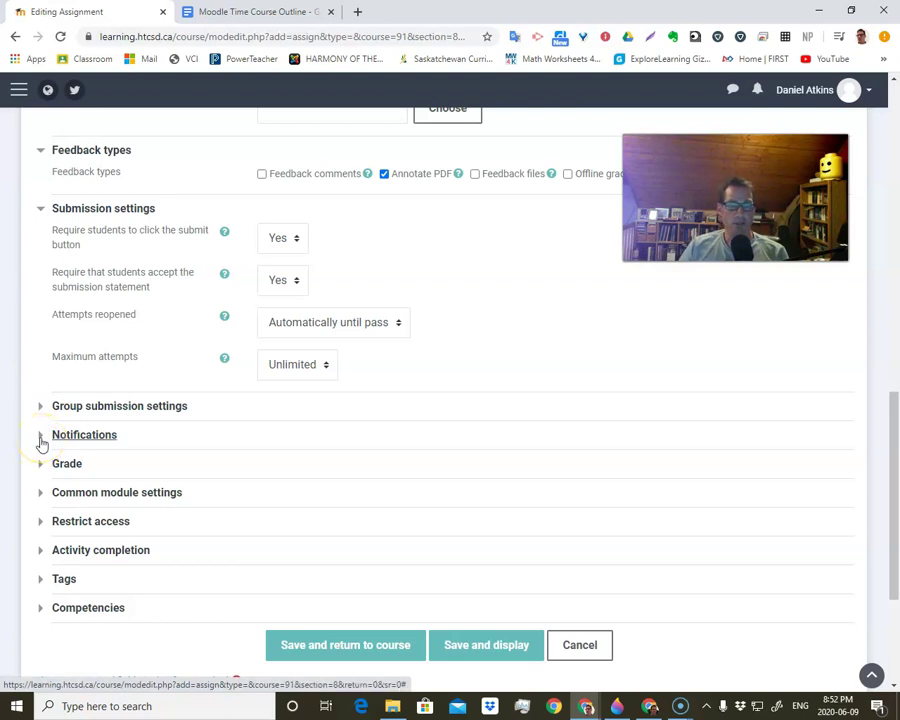
click(41, 437)
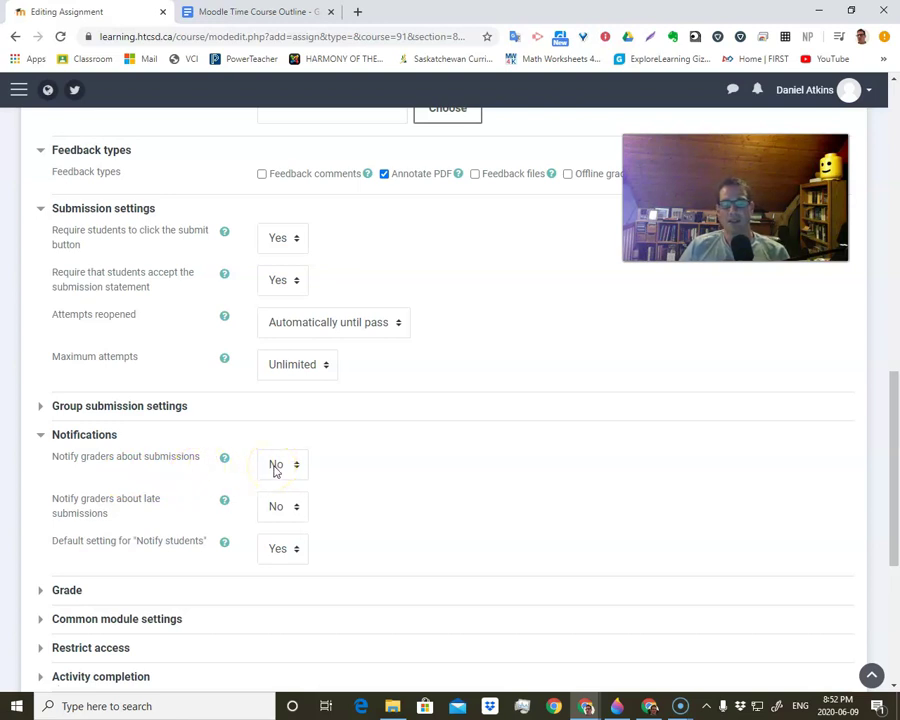
- Leave 'Notify graders about submissions' at No and view help on the Notify students default
click(276, 470)
click(278, 500)
click(279, 463)
click(274, 484)
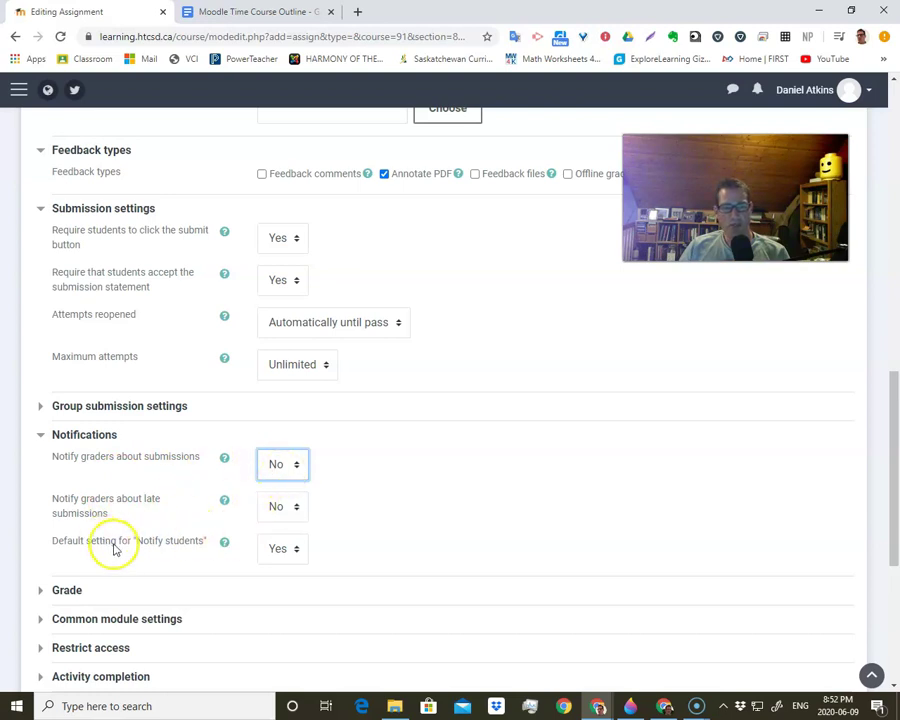
click(224, 543)
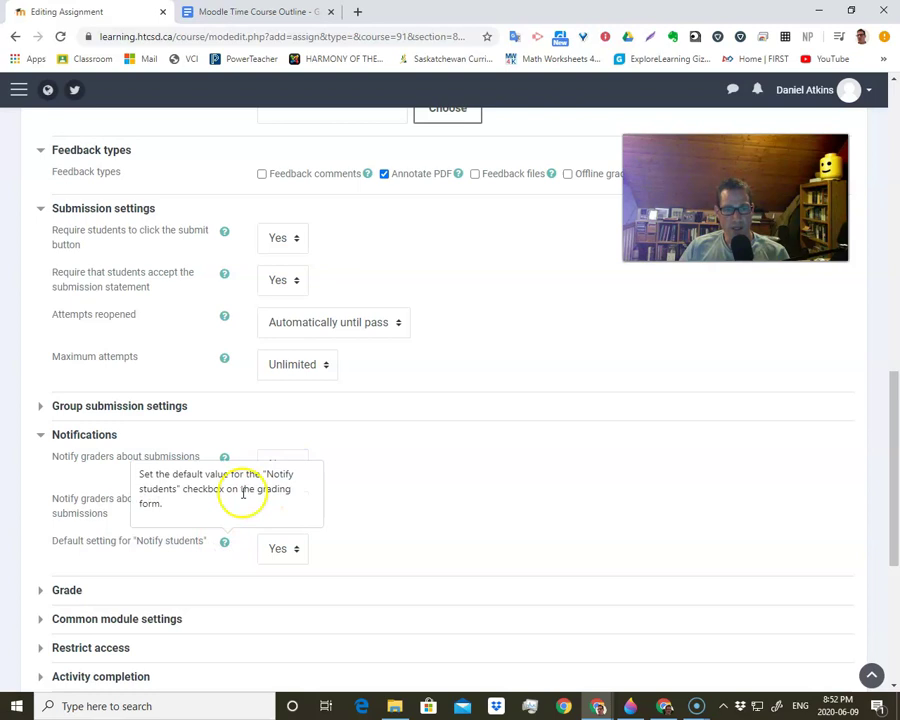
- Close the help and Notifications section to display the Grade settings: Point type, maximum grade 100
click(379, 476)
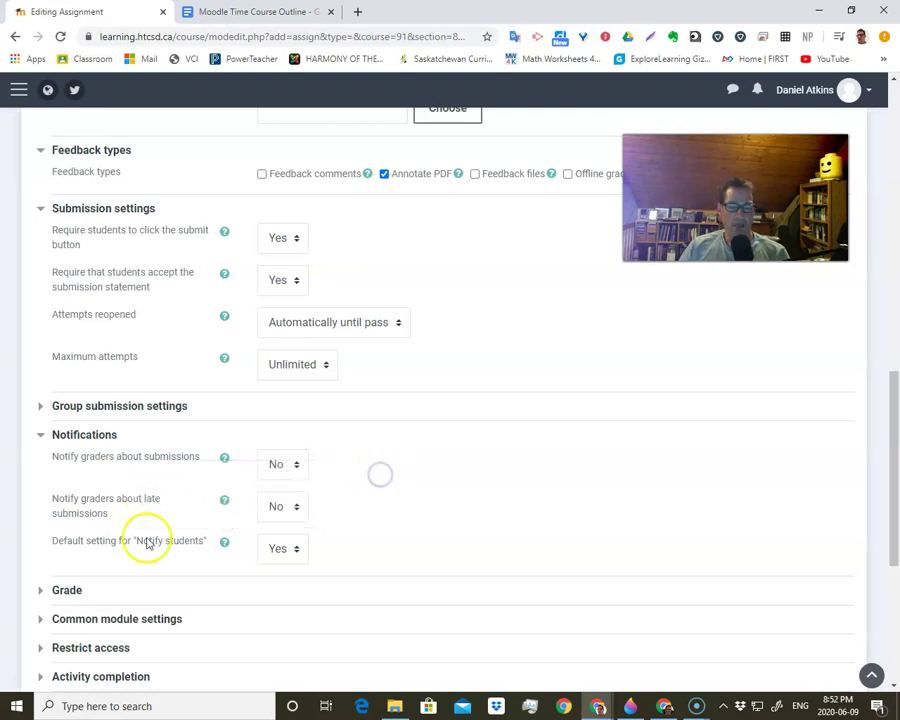
click(41, 436)
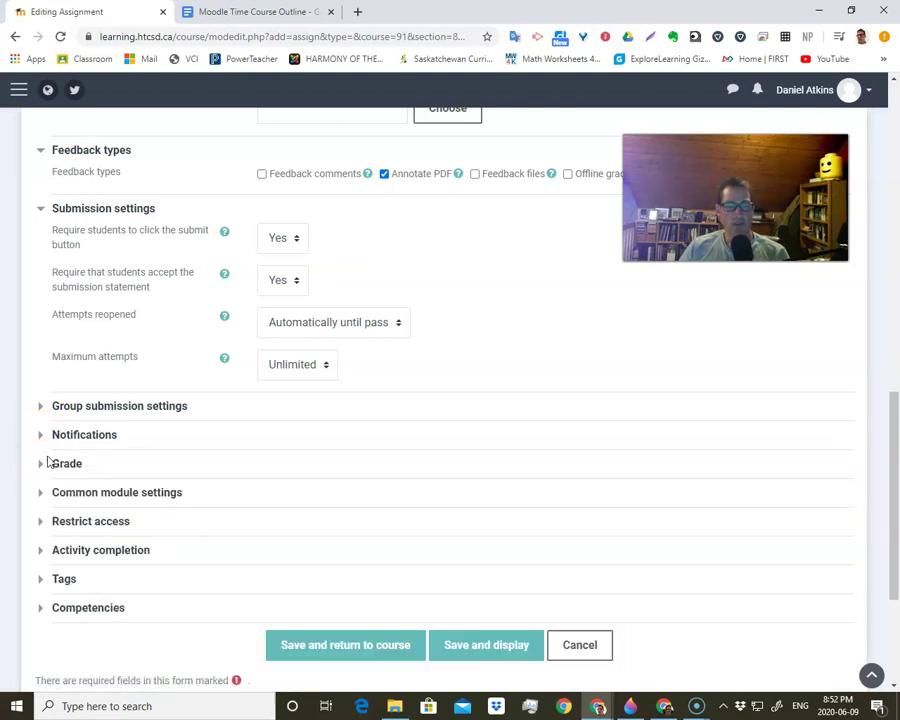
click(40, 463)
scroll(197, 522, down, 1)
scroll(197, 522, down, 1)
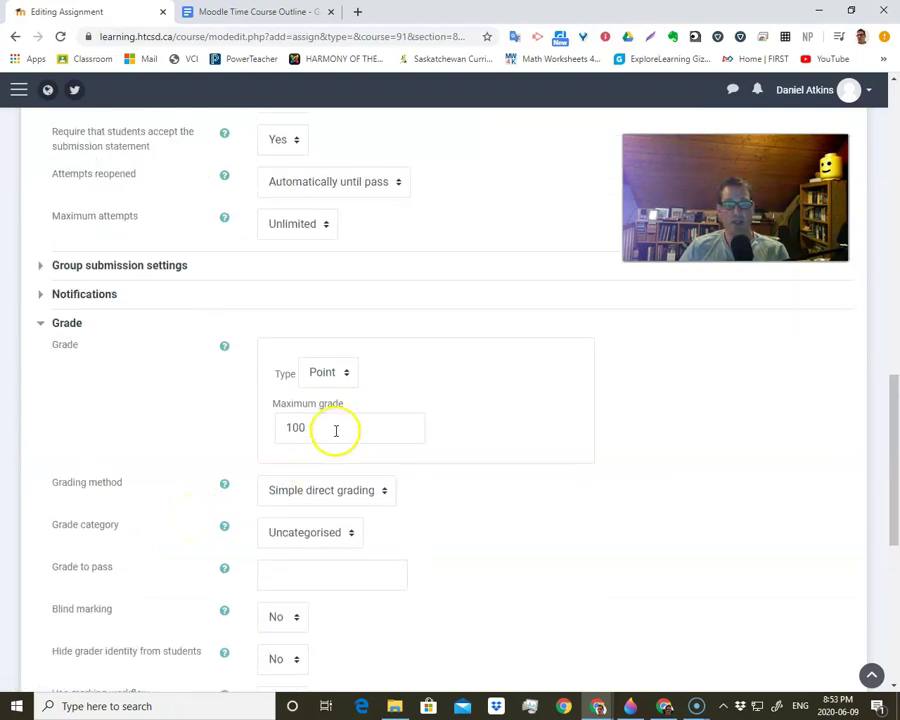
click(329, 376)
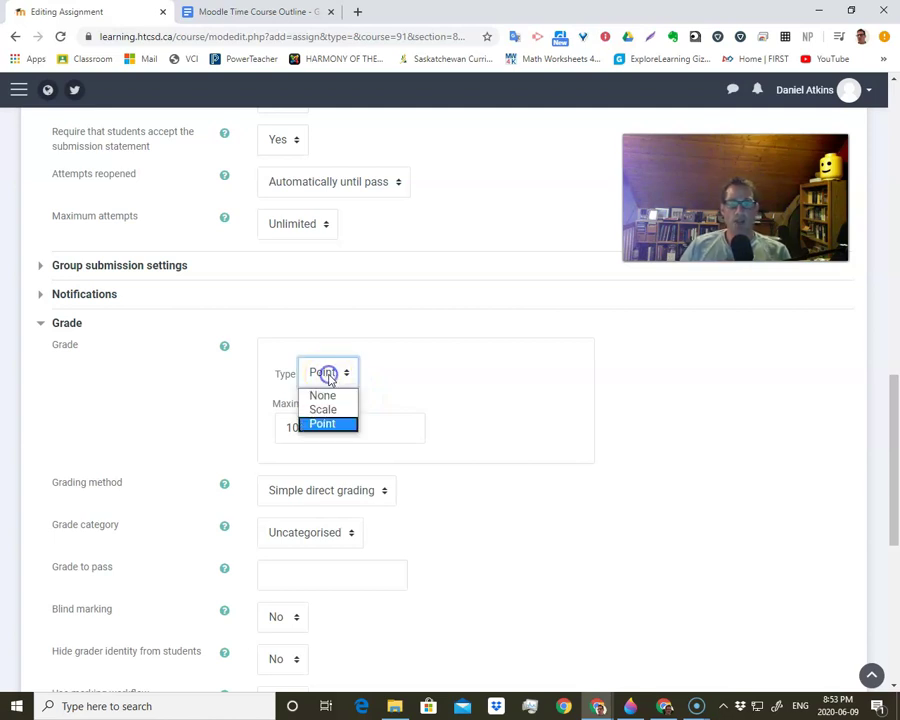
click(327, 394)
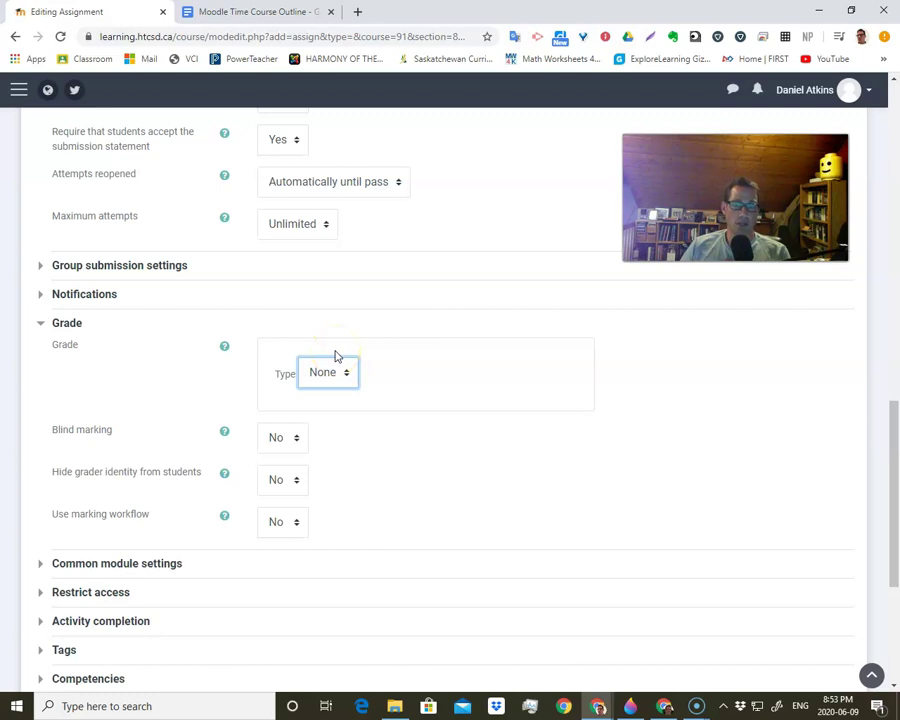
click(331, 383)
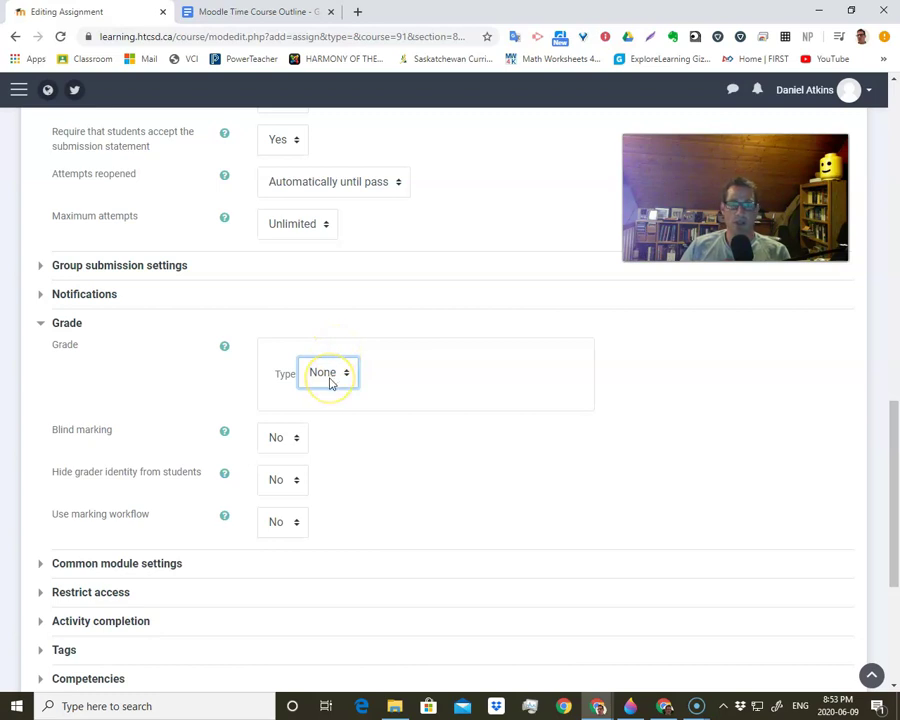
drag(331, 383, 326, 411)
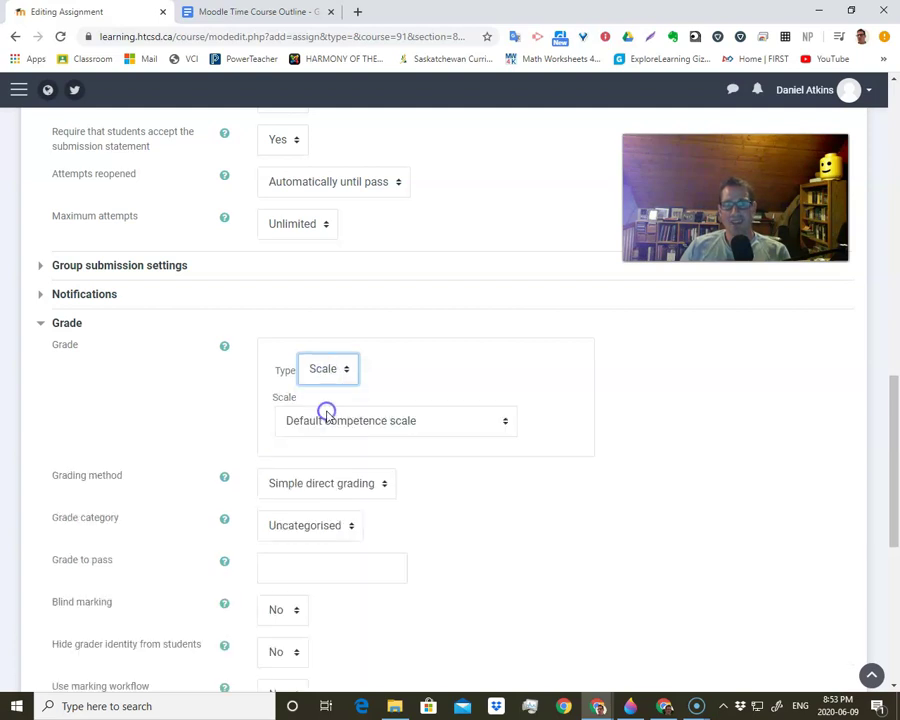
click(379, 428)
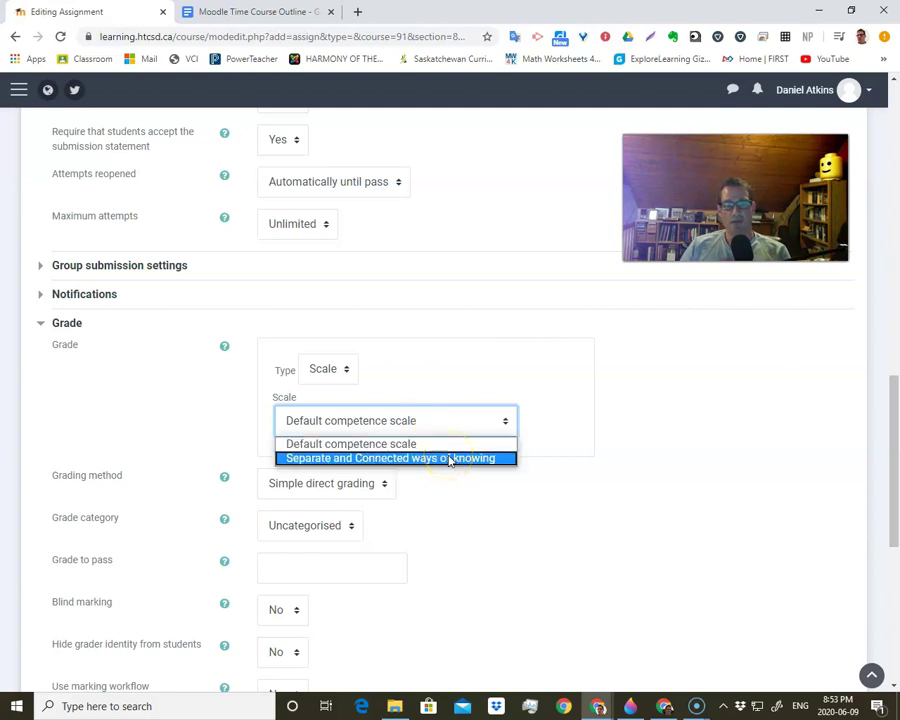
click(446, 444)
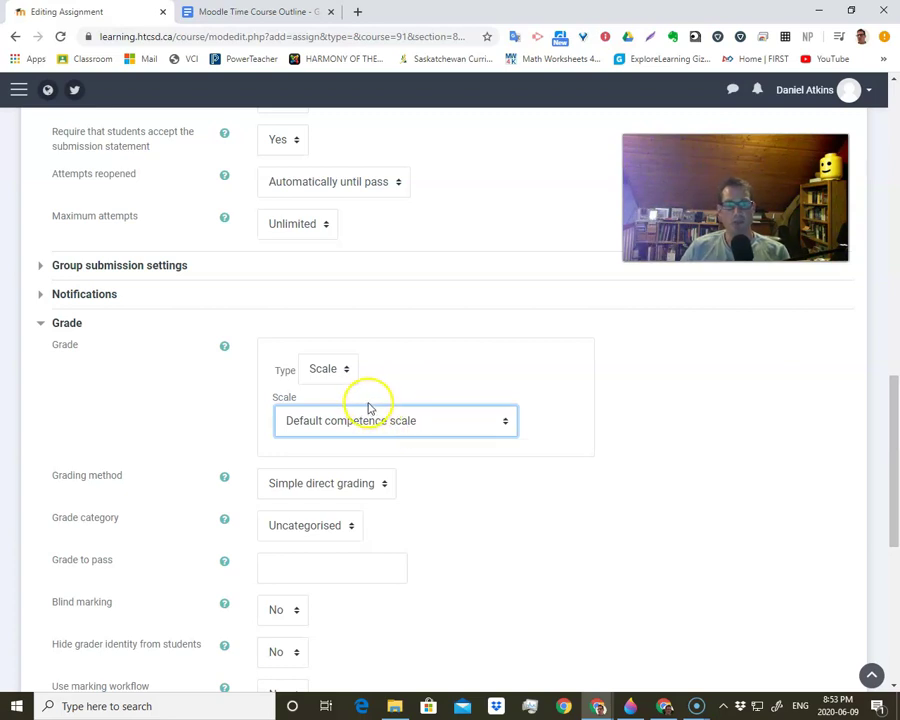
click(334, 369)
click(323, 420)
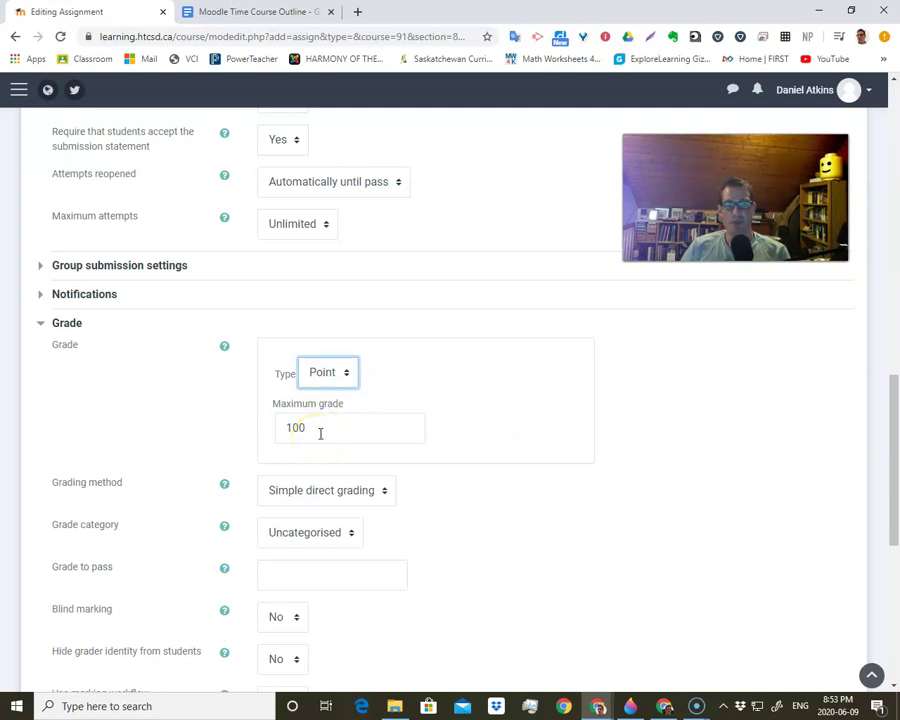
drag(311, 428, 267, 435)
click(417, 410)
click(449, 414)
scroll(416, 504, down, 1)
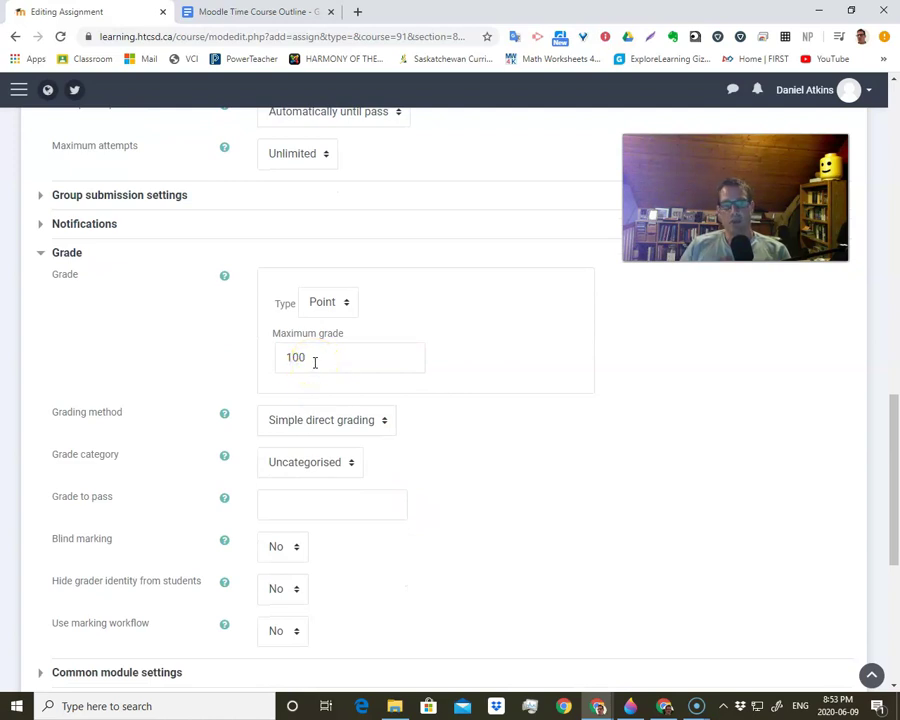
click(373, 427)
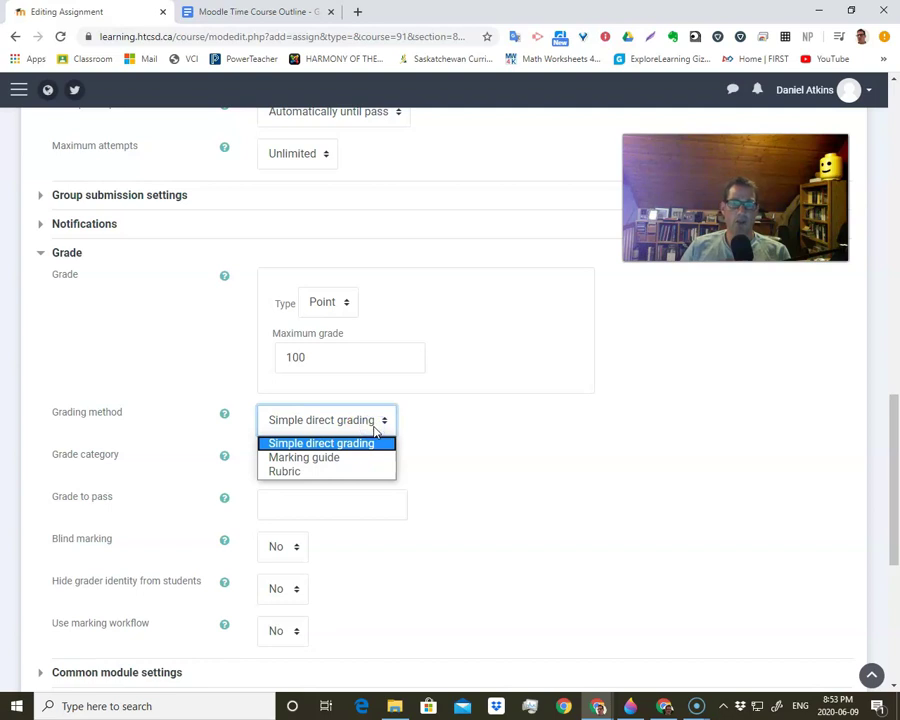
click(472, 429)
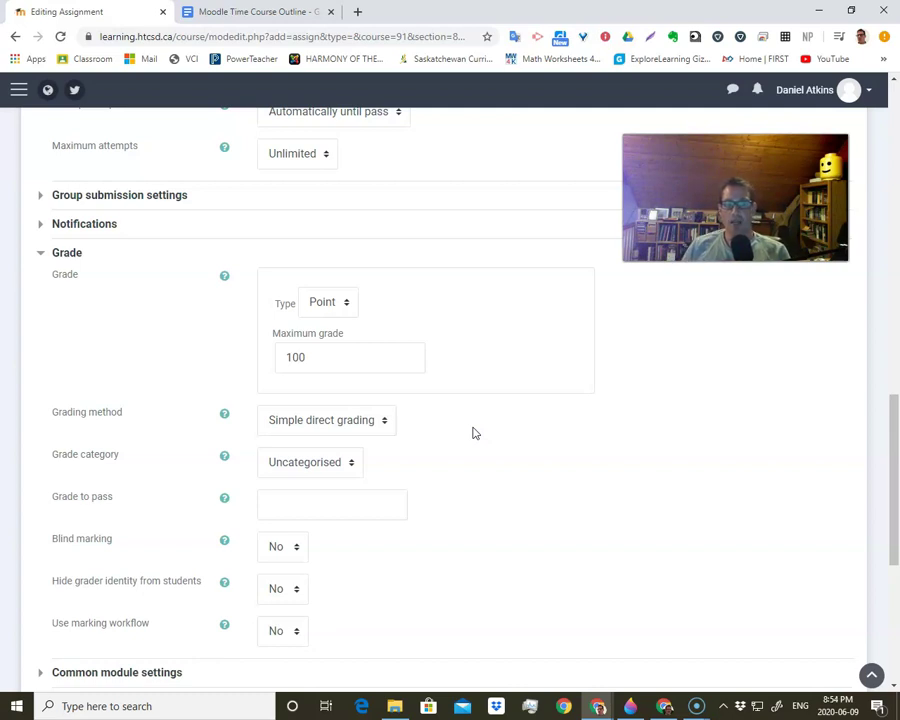
click(348, 428)
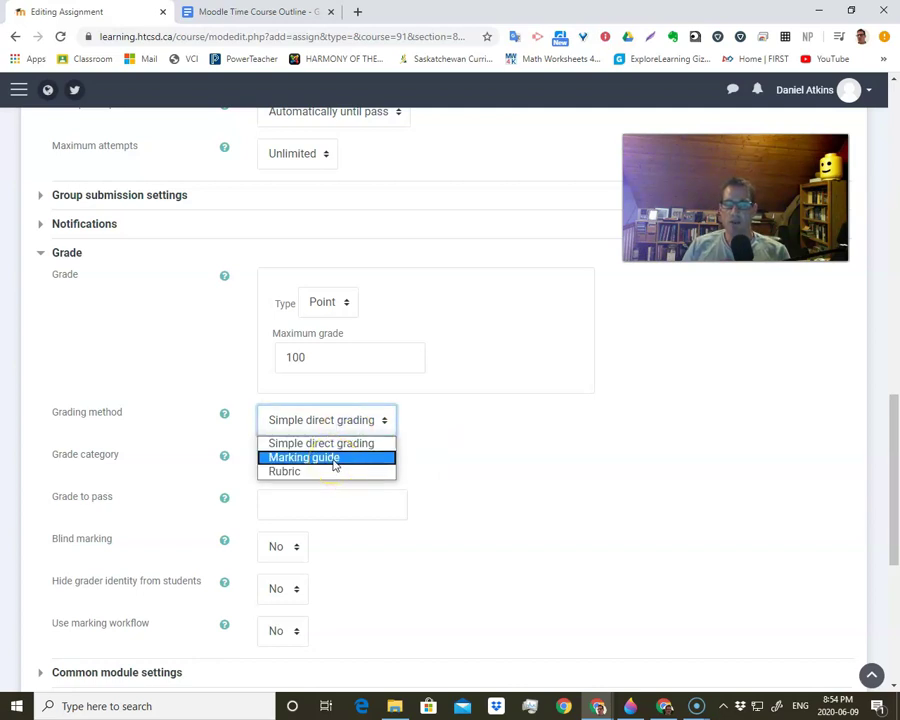
click(335, 462)
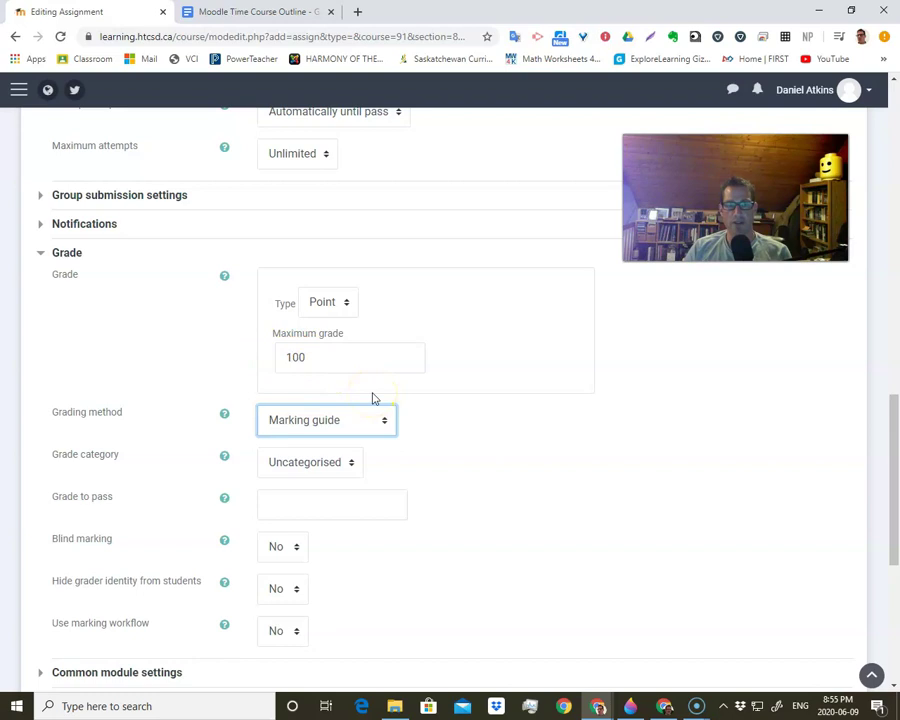
click(378, 421)
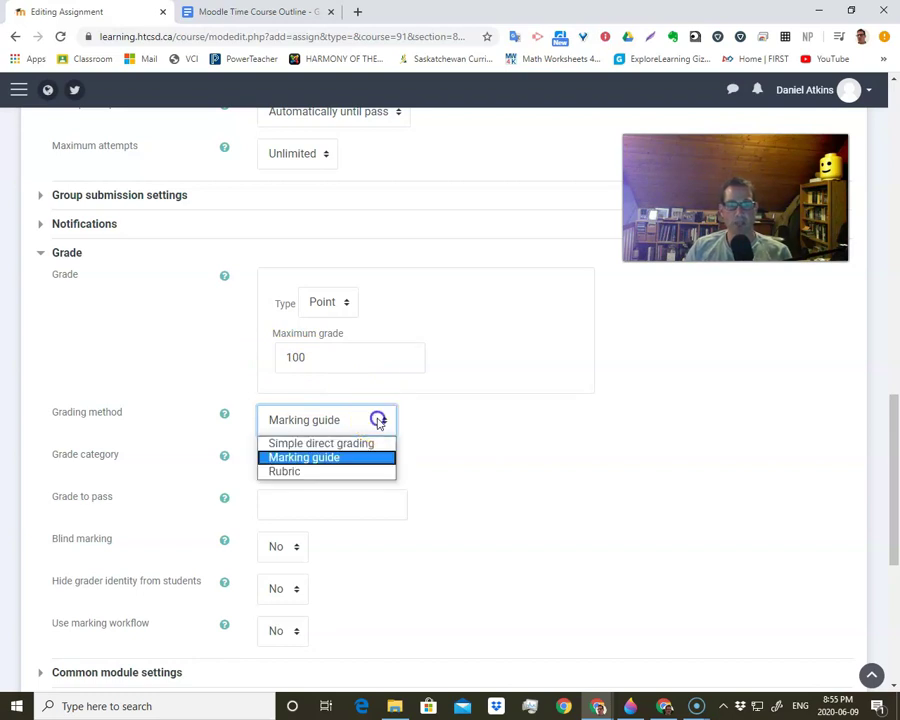
click(307, 472)
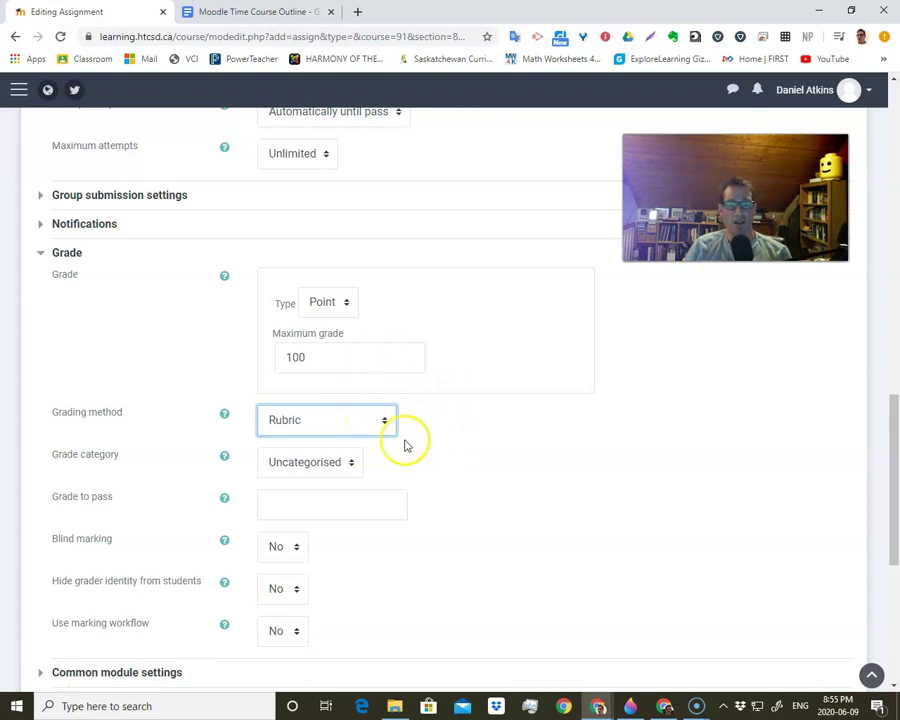
scroll(381, 459, down, 1)
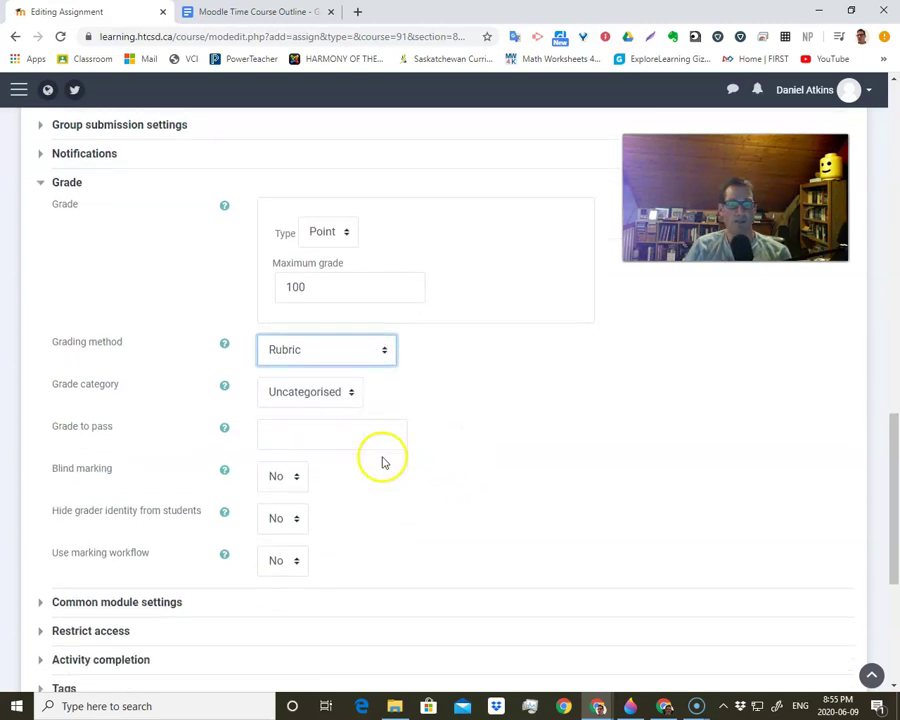
click(372, 352)
click(354, 374)
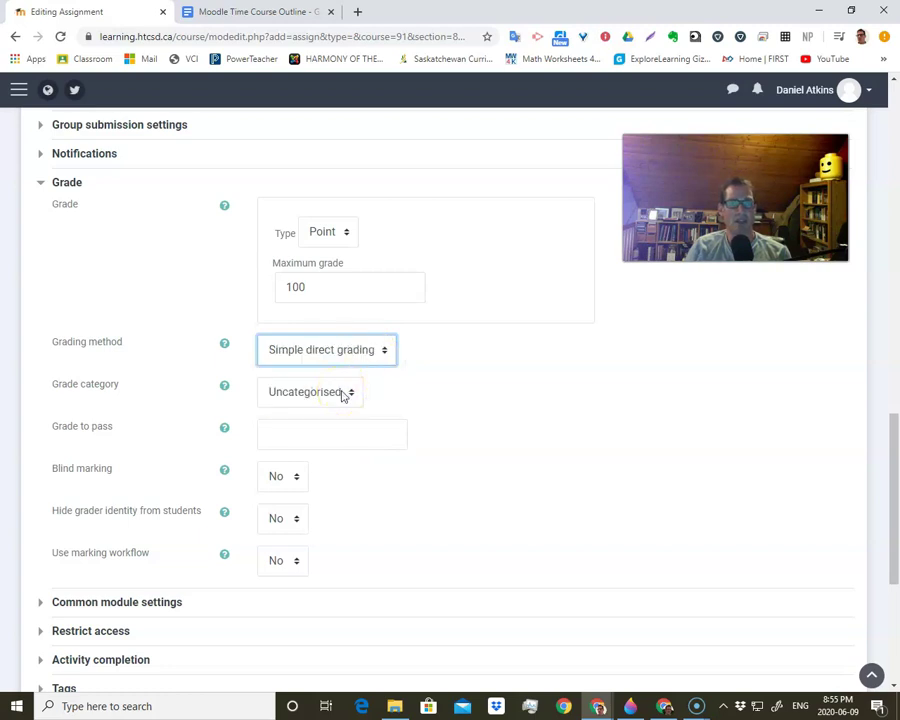
click(342, 394)
click(414, 392)
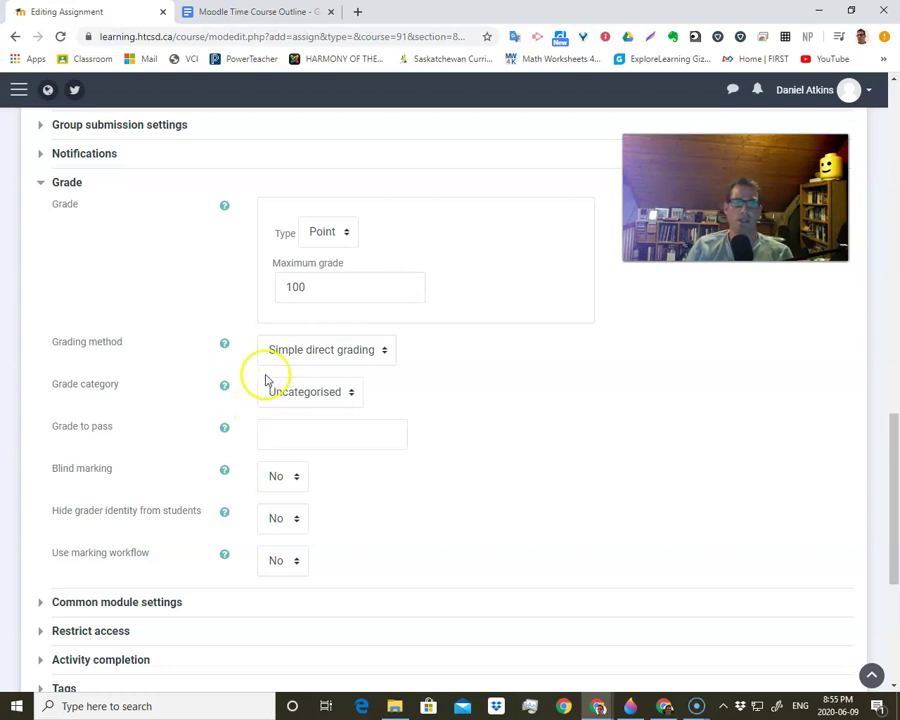
- Enter 50 as the assignment's grade to pass
click(310, 398)
click(454, 396)
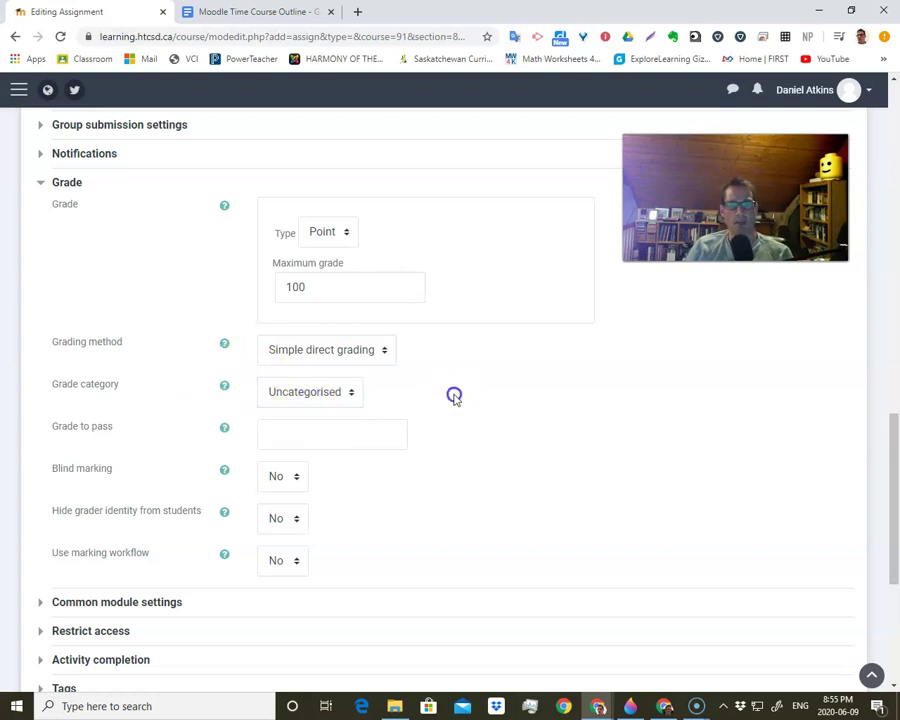
click(298, 437)
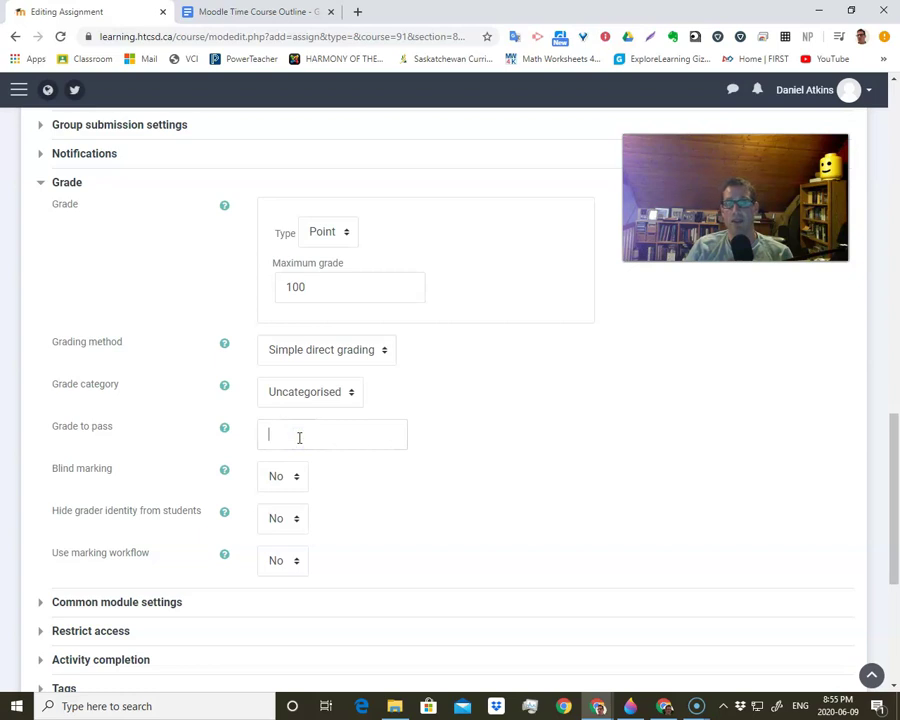
scroll(299, 437, up, 5)
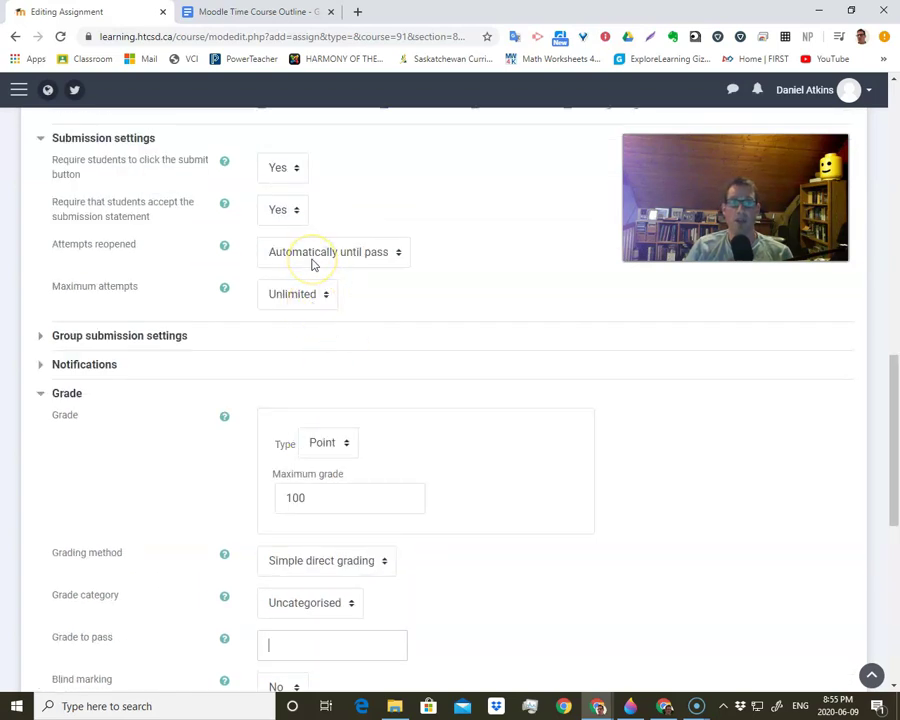
scroll(310, 420, down, 5)
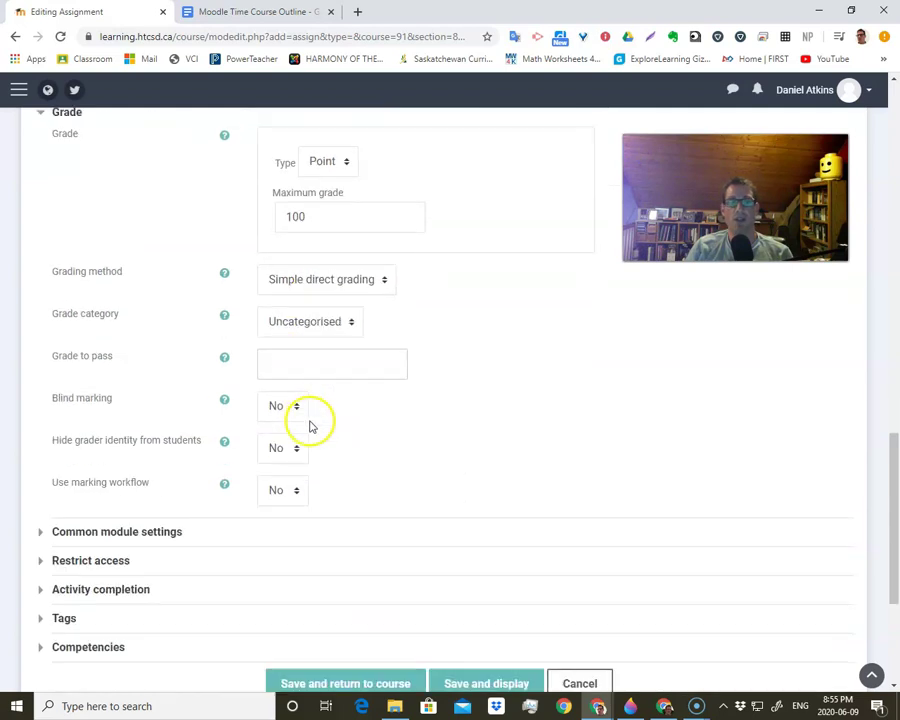
text(50)
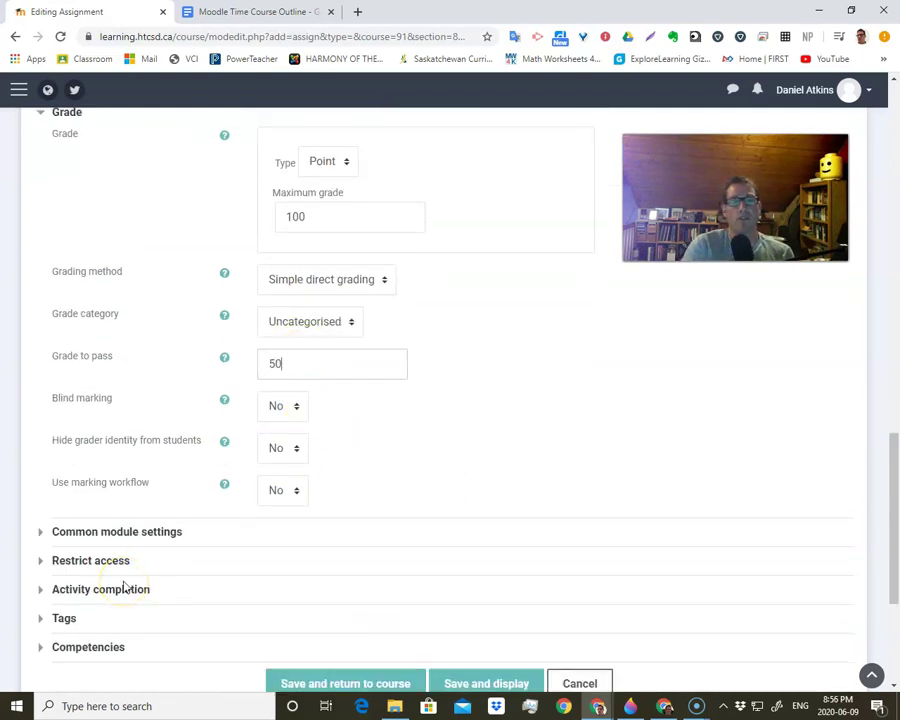
drag(293, 368, 255, 366)
click(350, 424)
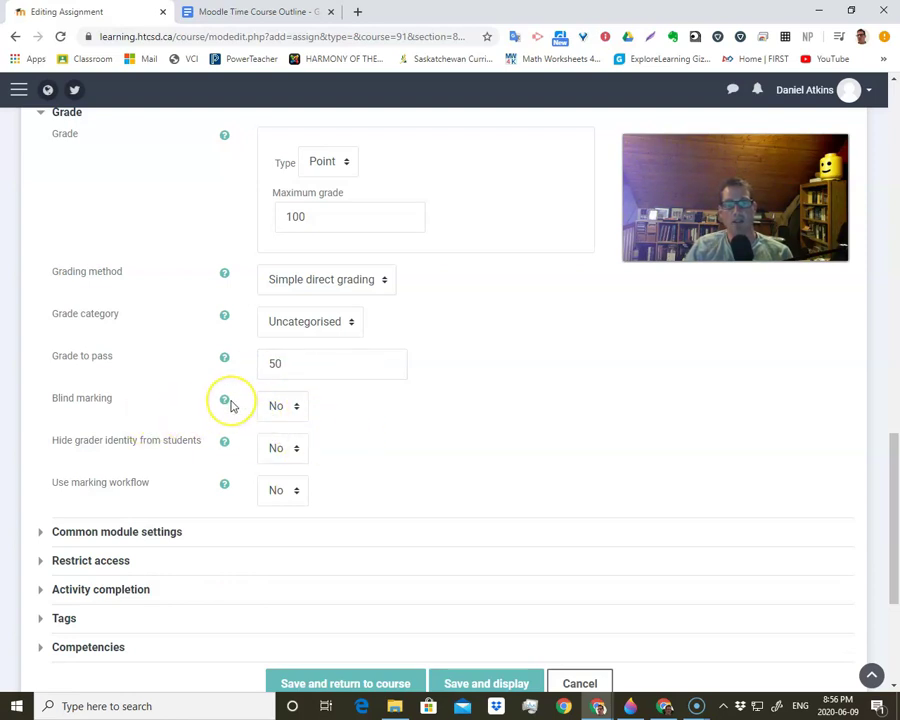
- Read the blind marking explanation and leave blind marking set to No
click(225, 400)
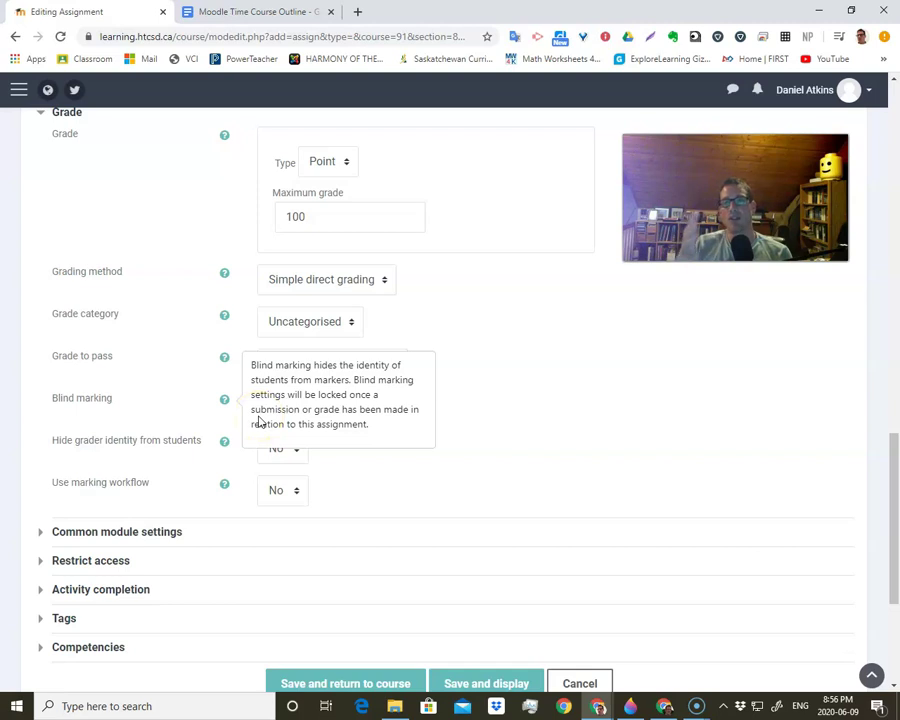
click(482, 375)
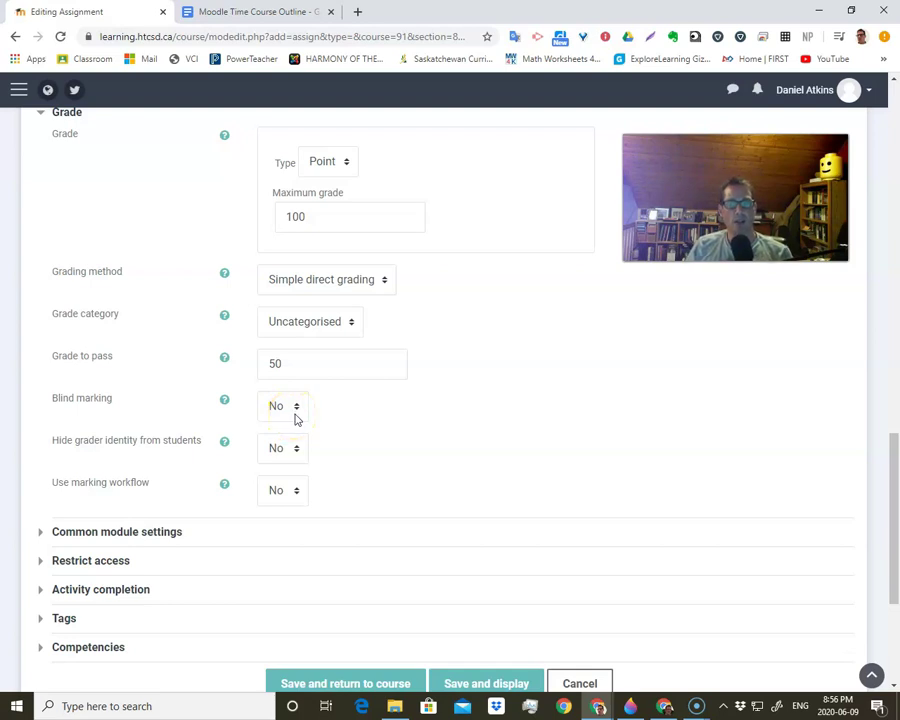
click(288, 408)
click(284, 443)
click(288, 408)
click(284, 428)
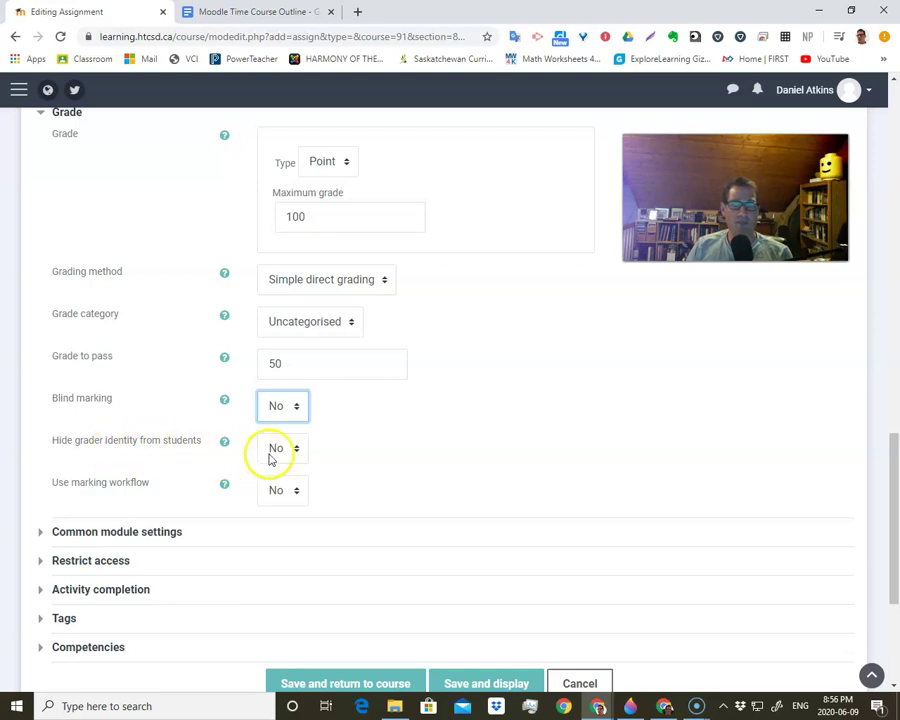
- Keep 'Hide grader identity' at No and review the marking workflow explanation
scroll(125, 468, down, 1)
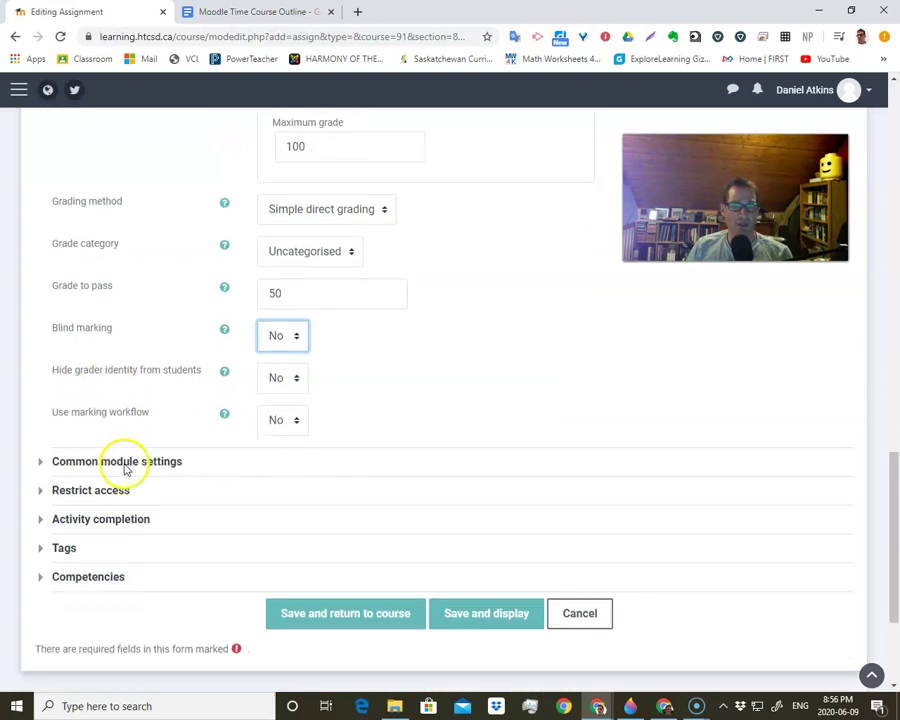
click(279, 376)
click(279, 398)
click(359, 370)
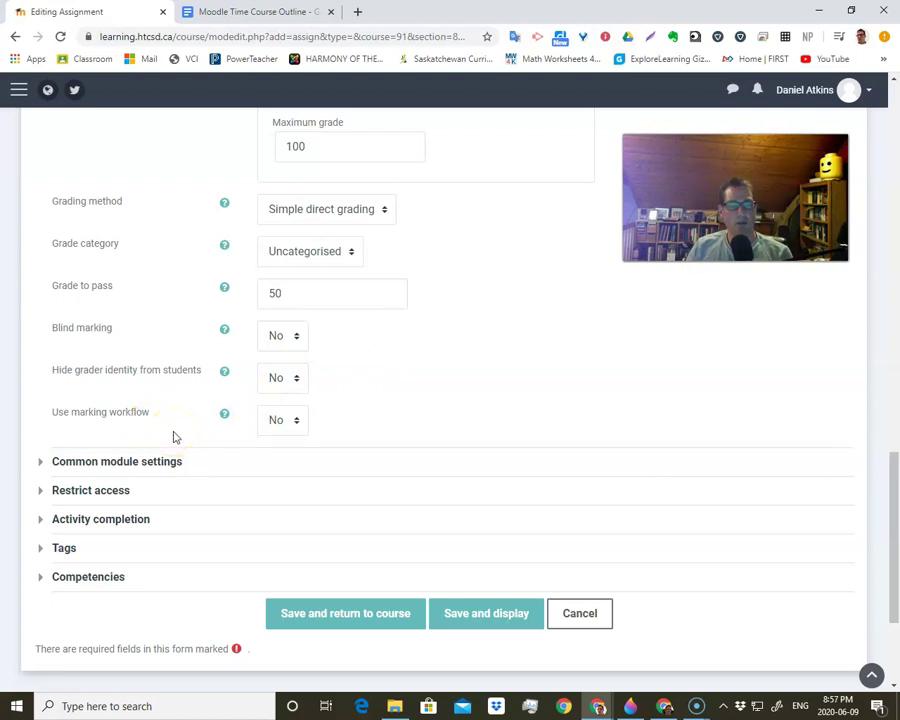
click(225, 414)
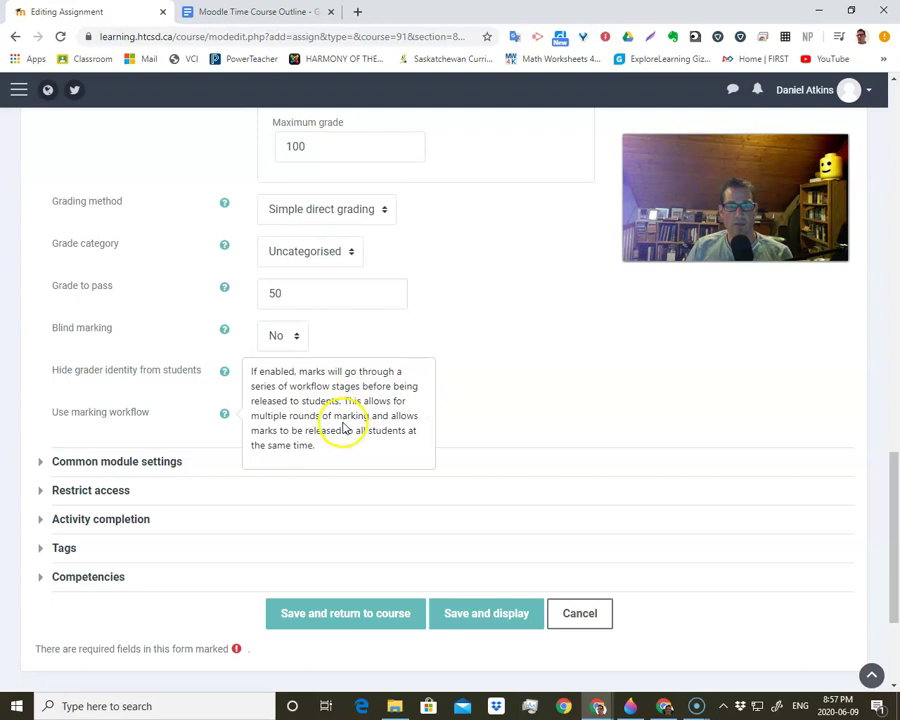
click(517, 393)
scroll(169, 454, down, 1)
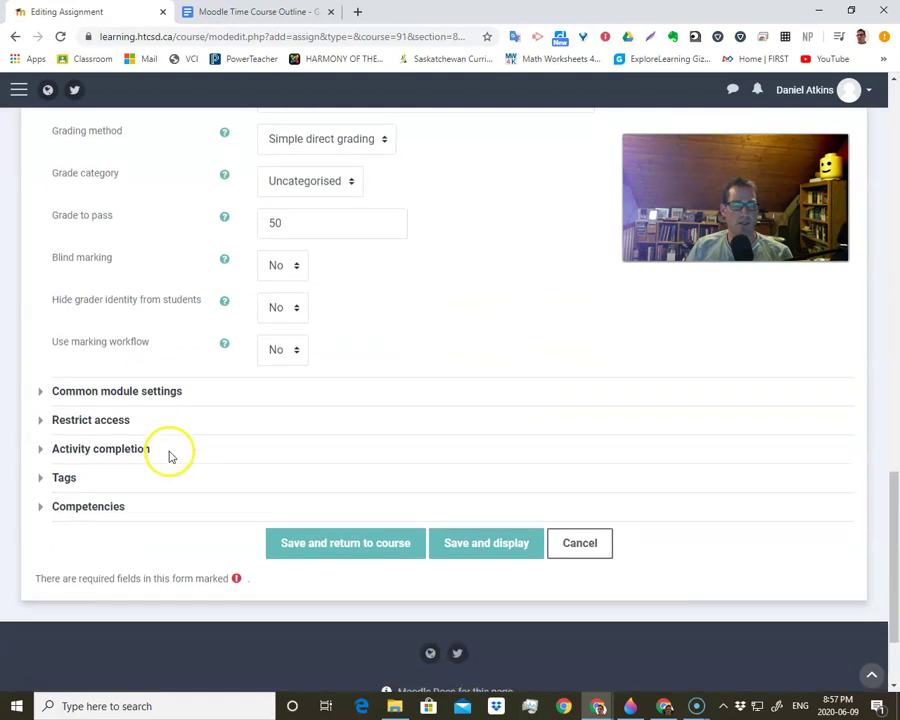
scroll(70, 418, up, 2)
scroll(78, 420, up, 1)
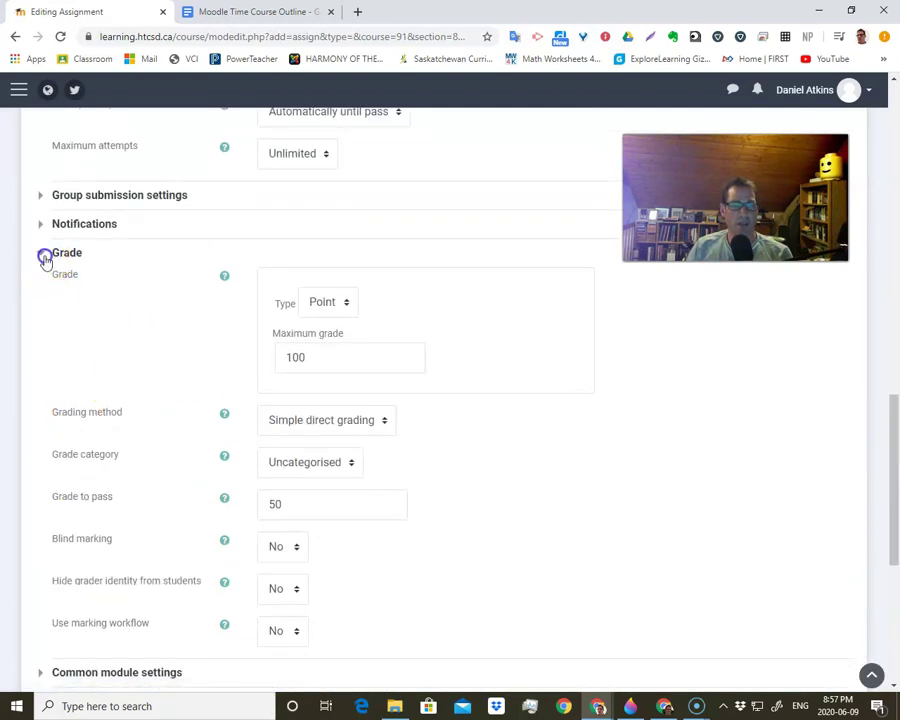
- Collapse Grade, check Common module settings and Restrict access without changes, and expand Activity completion
click(46, 253)
click(42, 285)
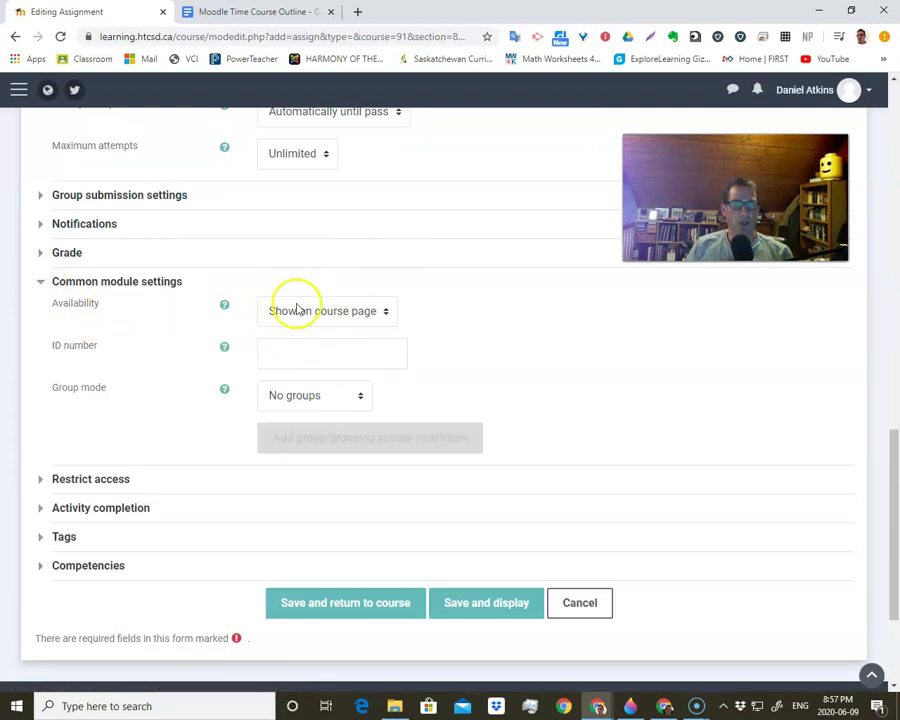
click(41, 282)
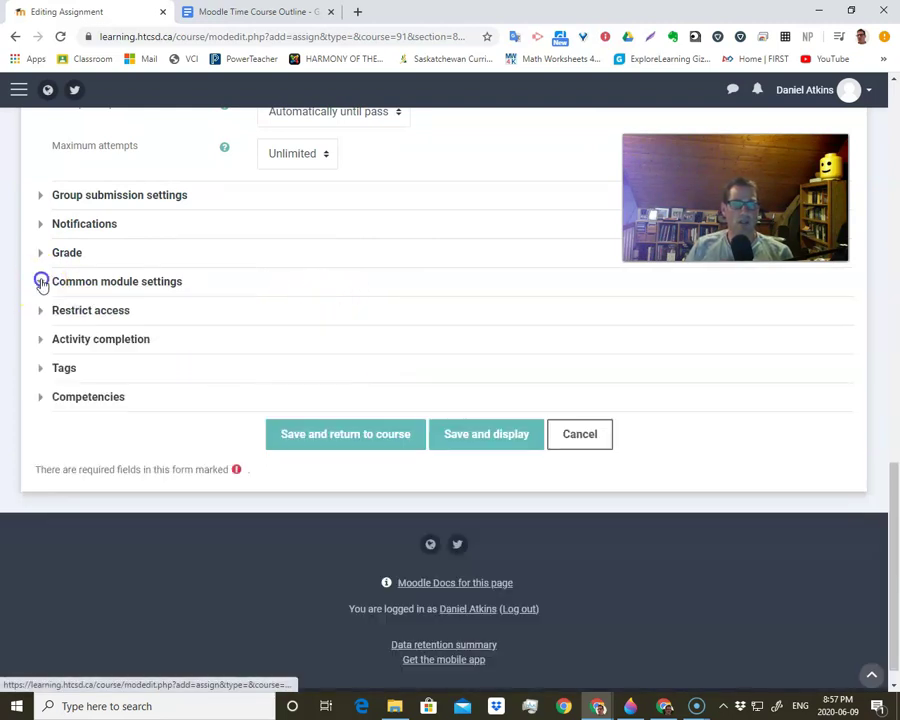
click(42, 311)
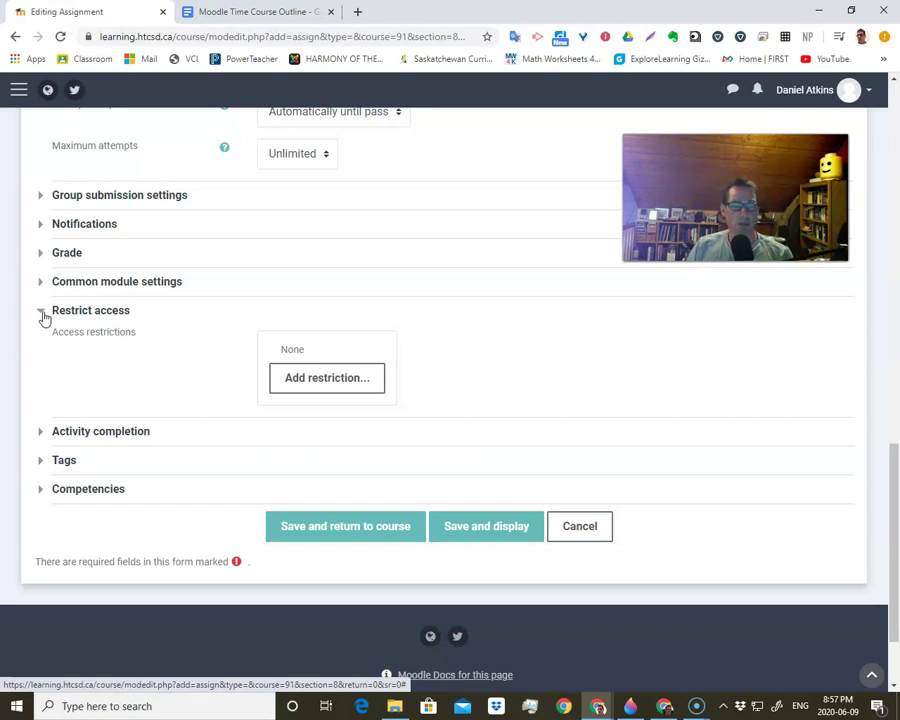
click(44, 316)
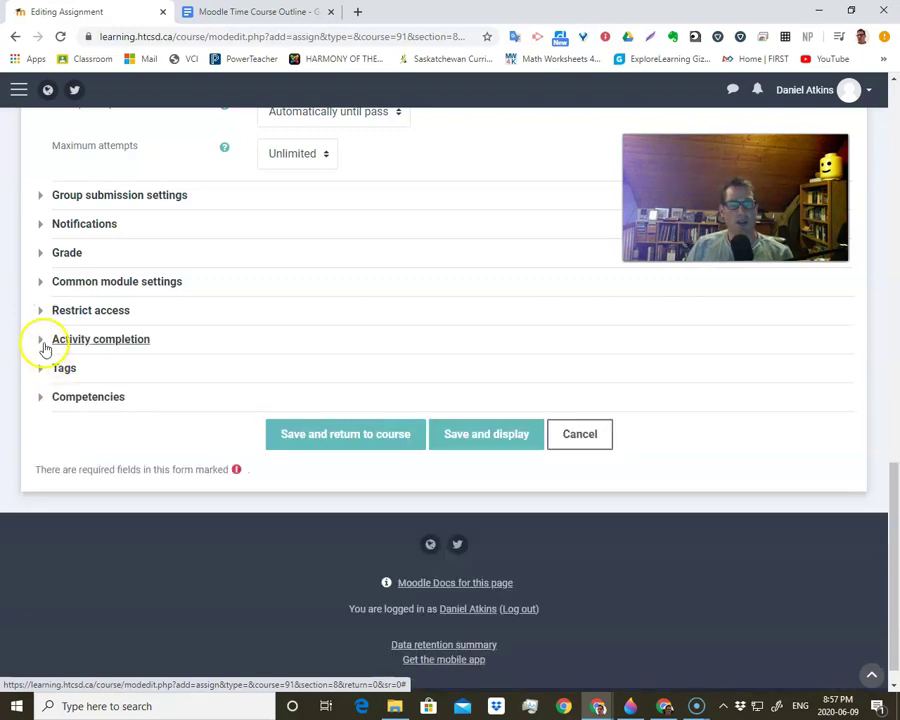
click(42, 340)
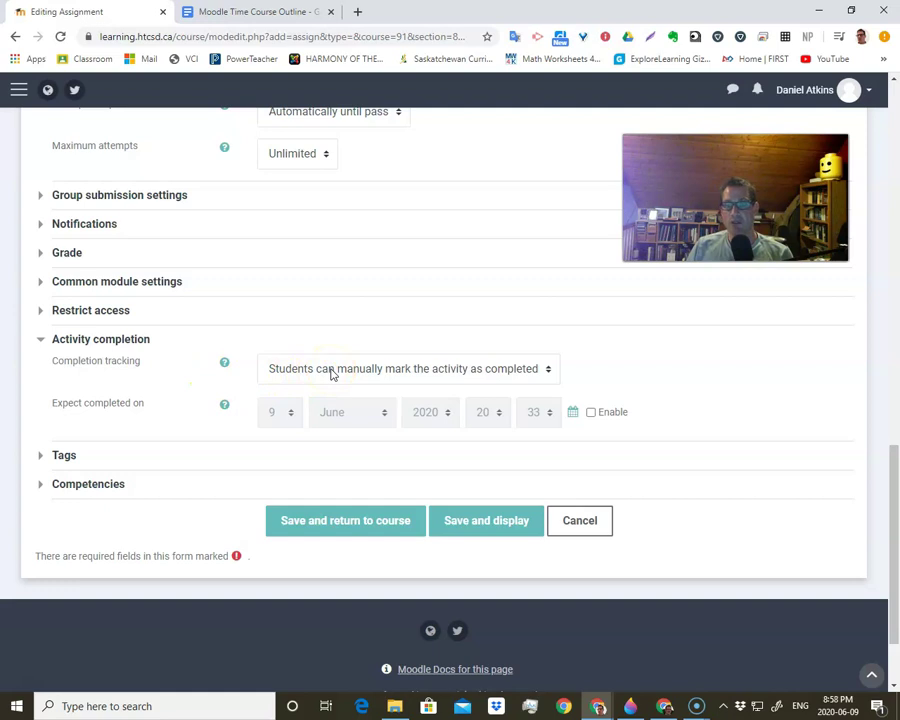
- Set completion to 'Show activity as complete when conditions are met' with view and submit, and enable Expect completed on
click(333, 372)
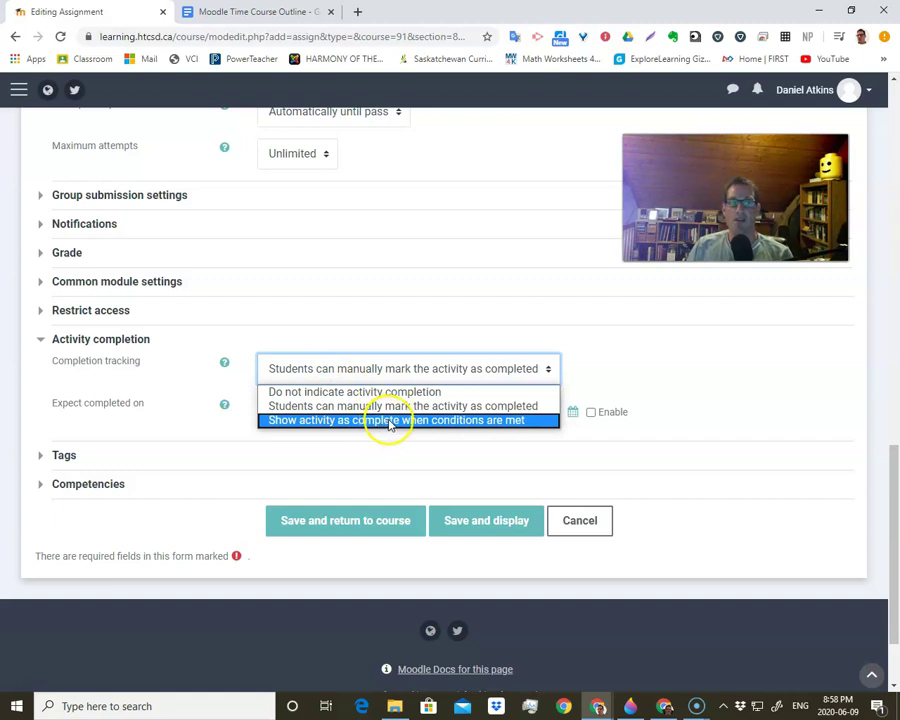
click(390, 420)
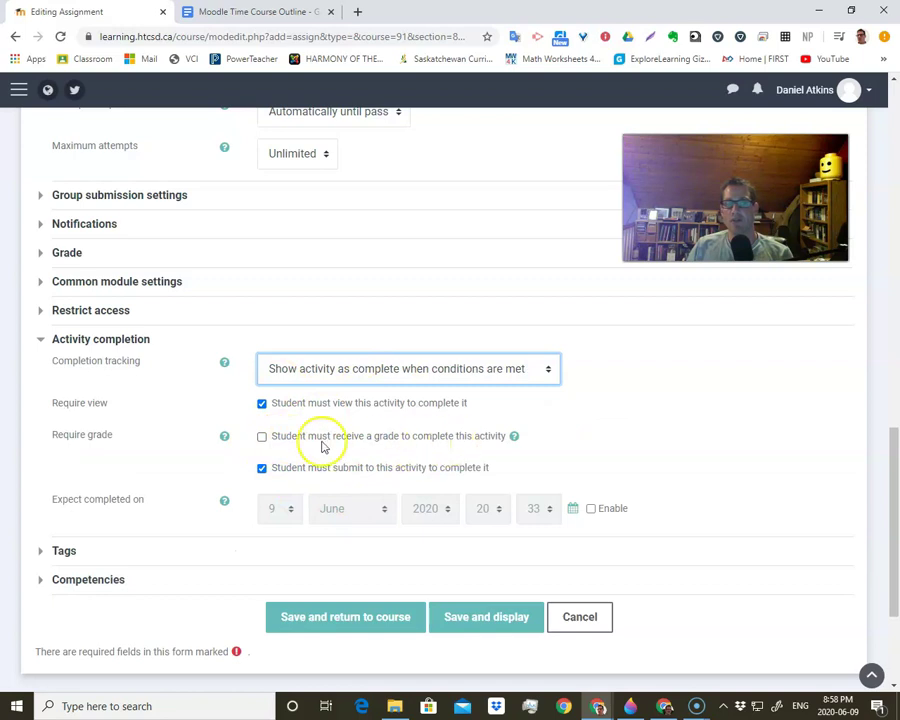
click(262, 438)
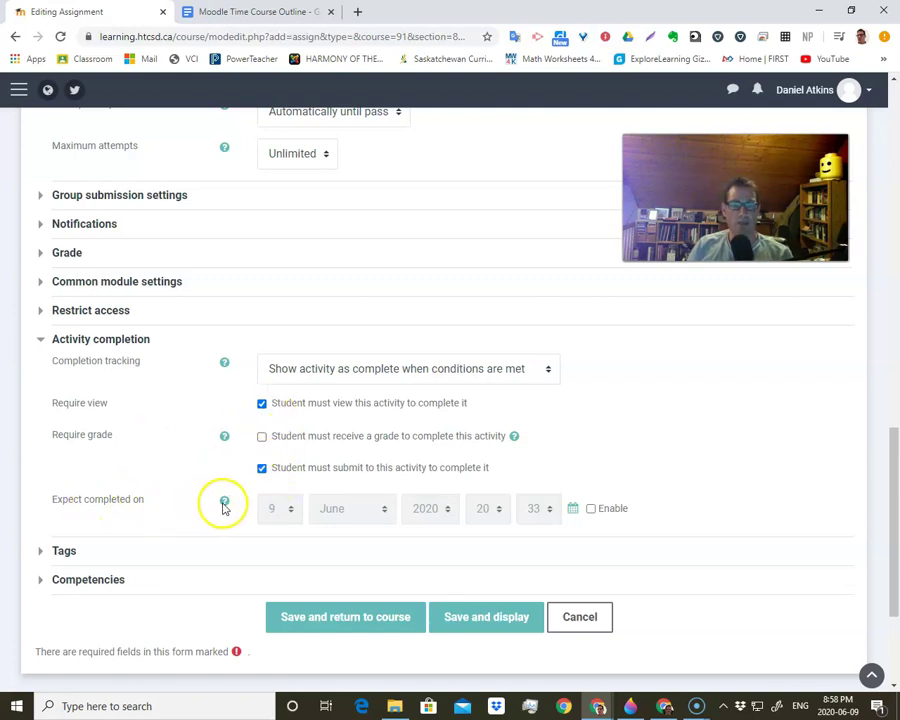
click(592, 509)
- Expand Availability to see the 16 June due date and 23 June cut-off
scroll(552, 458, up, 9)
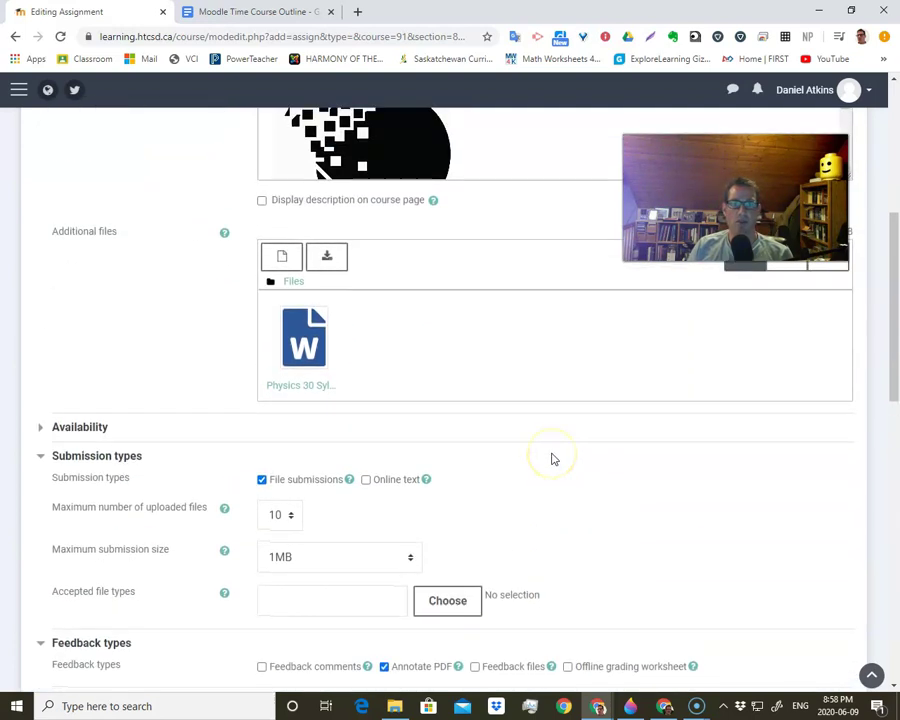
scroll(555, 459, down, 7)
scroll(90, 348, down, 4)
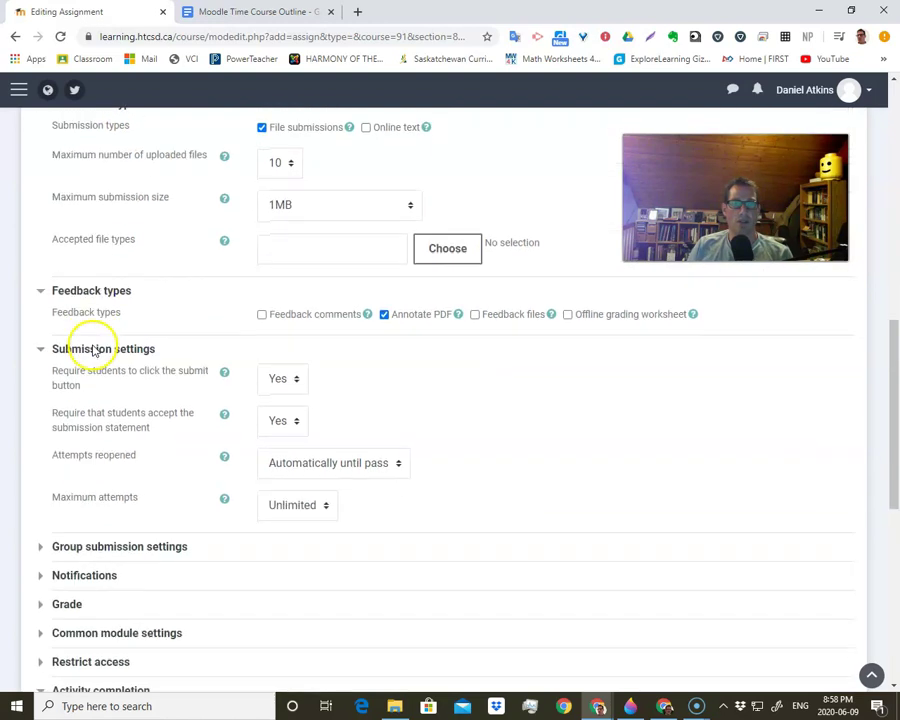
scroll(103, 355, up, 2)
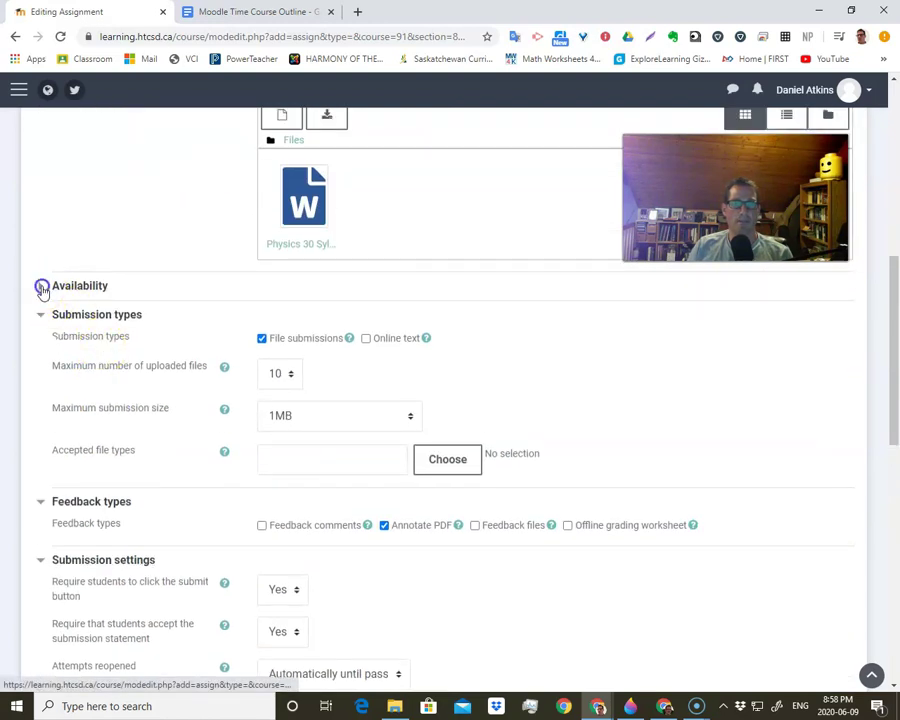
click(42, 287)
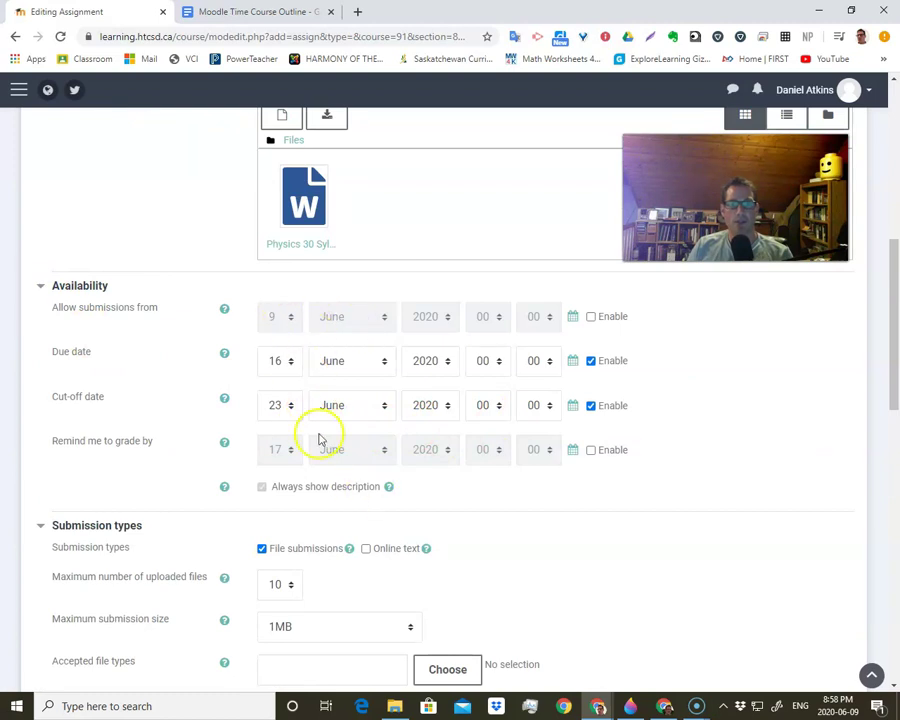
scroll(400, 570, down, 7)
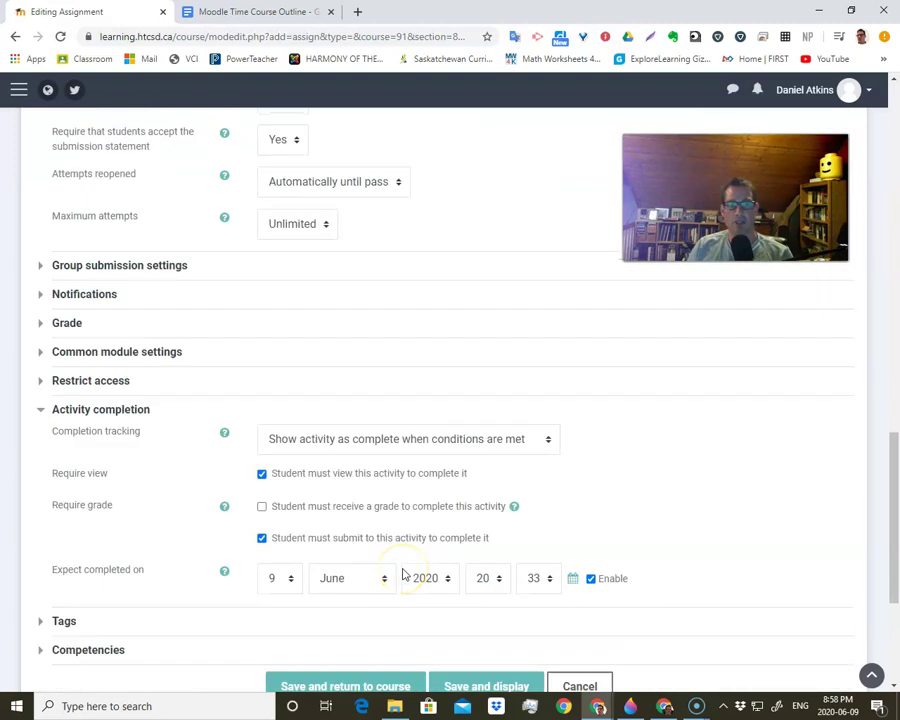
- Change the expected completion day from 20 to 15, giving 15 June 2020 at 20:33
click(286, 582)
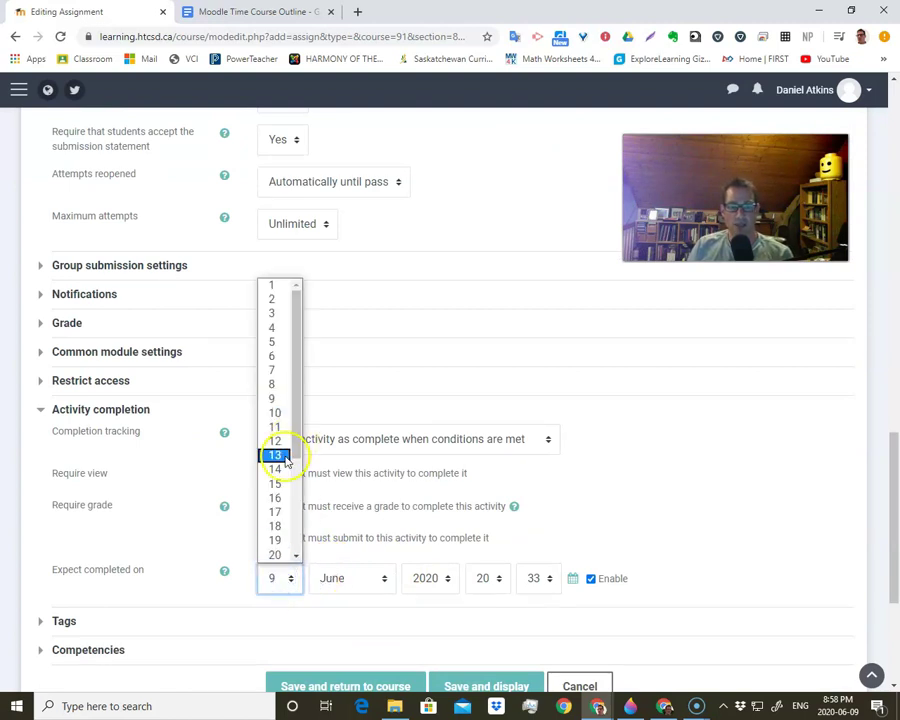
scroll(296, 460, down, 1)
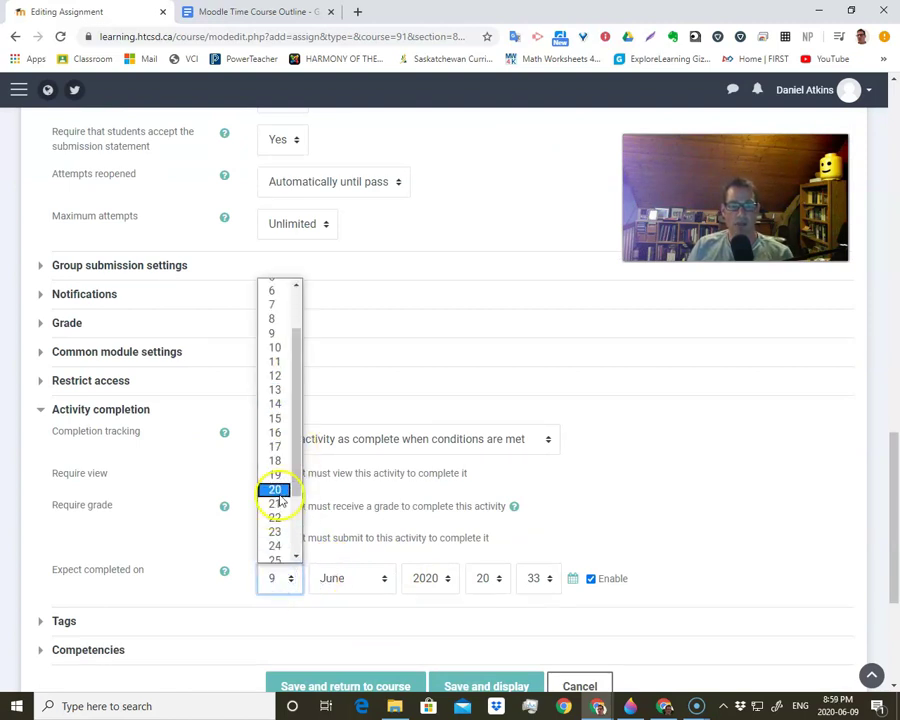
click(275, 489)
scroll(362, 494, up, 5)
scroll(335, 445, up, 1)
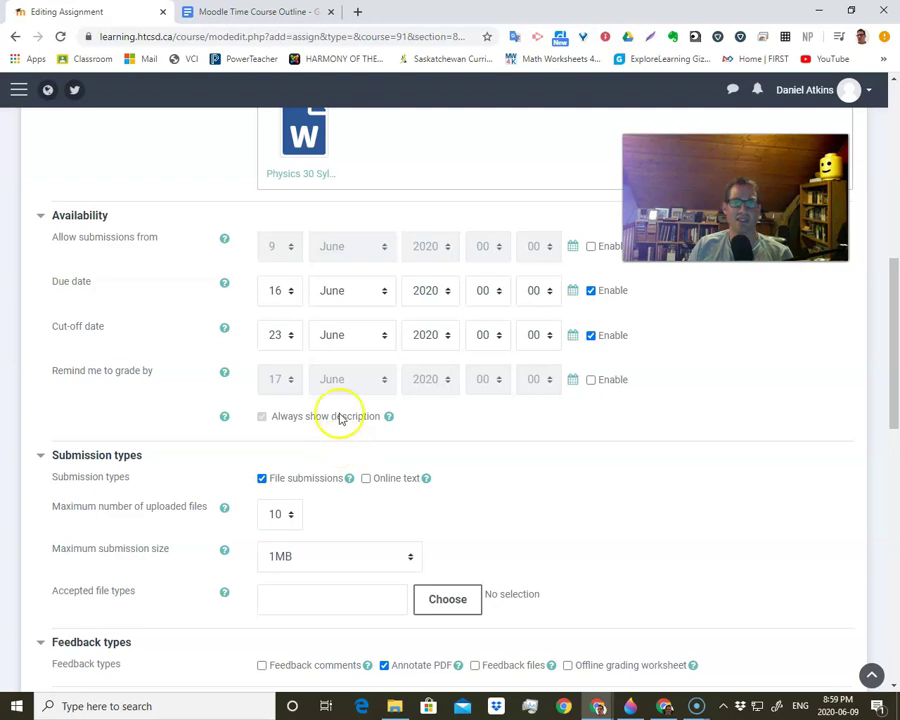
scroll(312, 466, down, 8)
scroll(300, 455, up, 1)
click(286, 438)
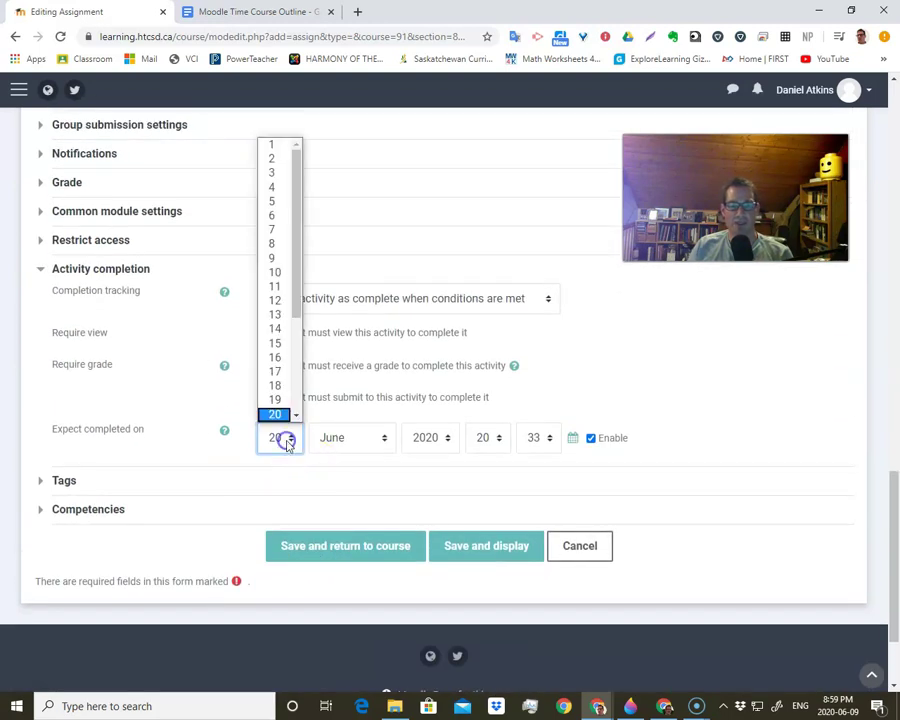
click(278, 342)
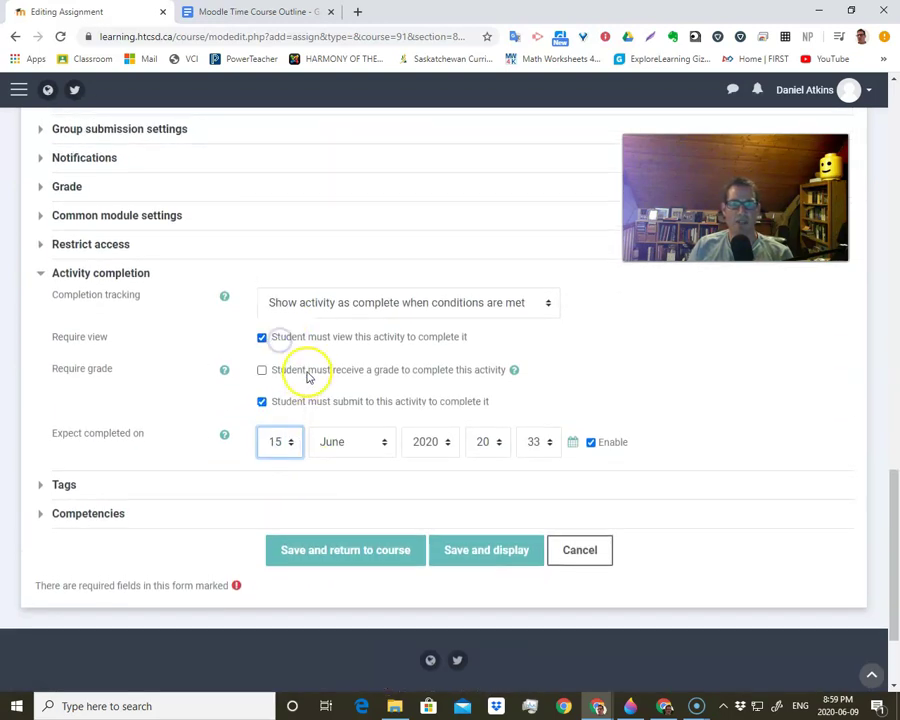
- Expand the Tags settings for the assignment
scroll(308, 376, up, 6)
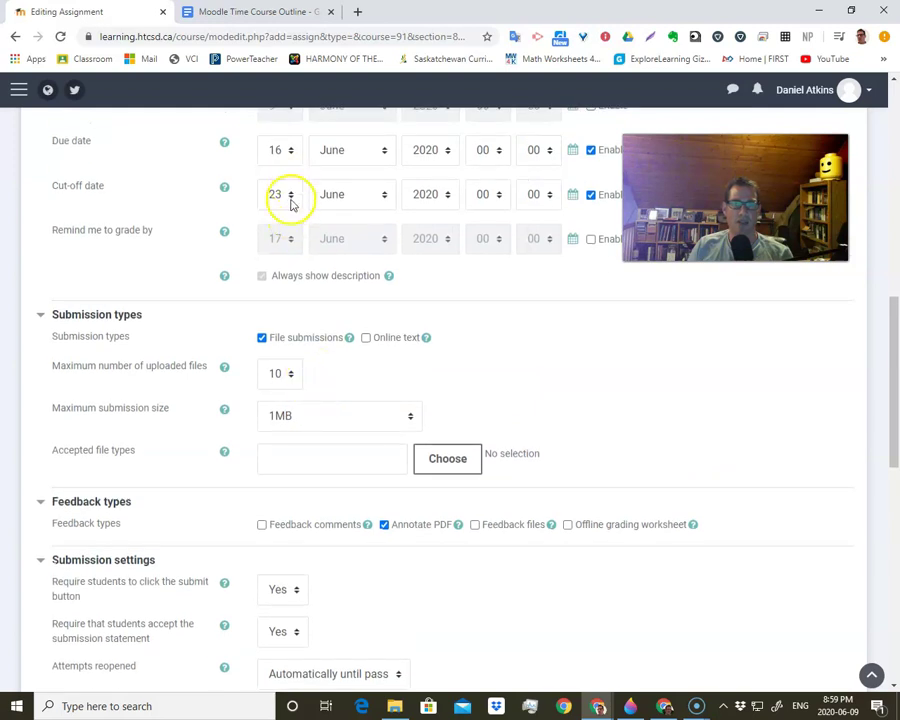
scroll(330, 420, down, 3)
scroll(330, 425, down, 5)
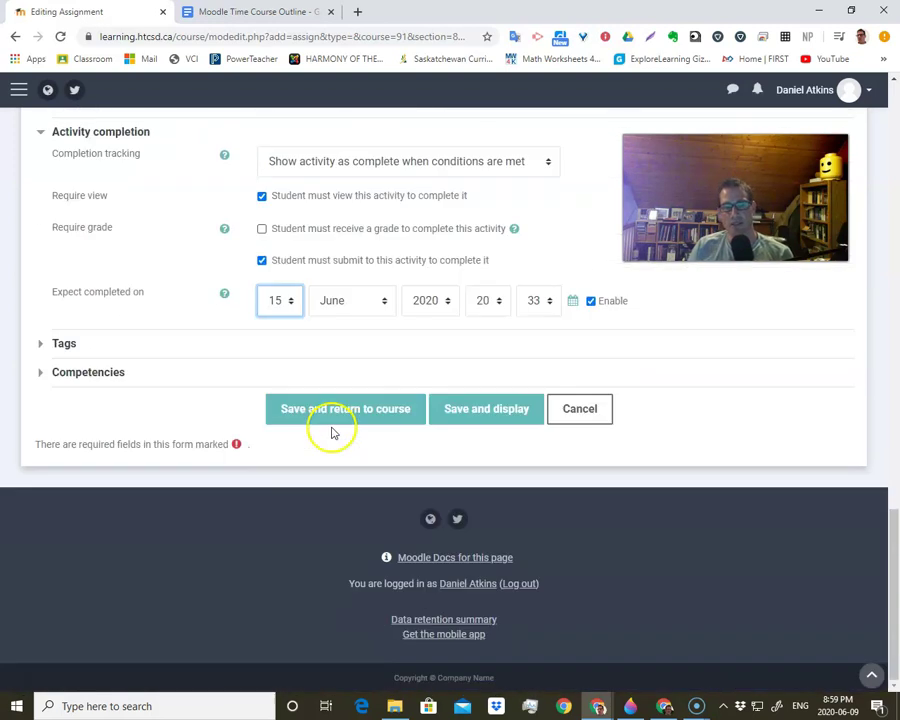
click(45, 345)
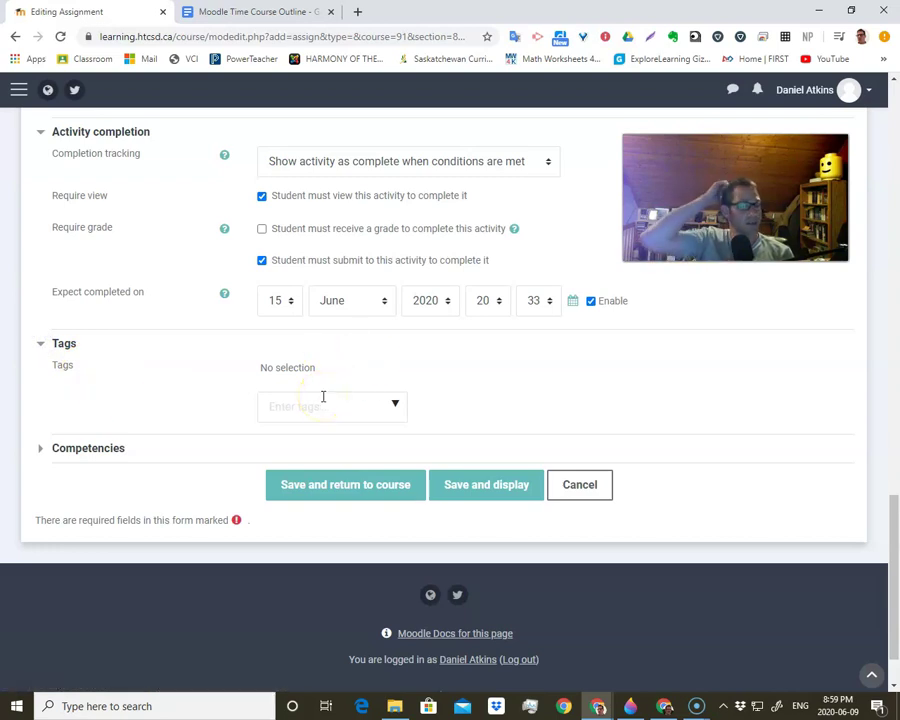
- Review the Tags and Competencies options without changing them, then save and display Improving Your Smash
click(396, 403)
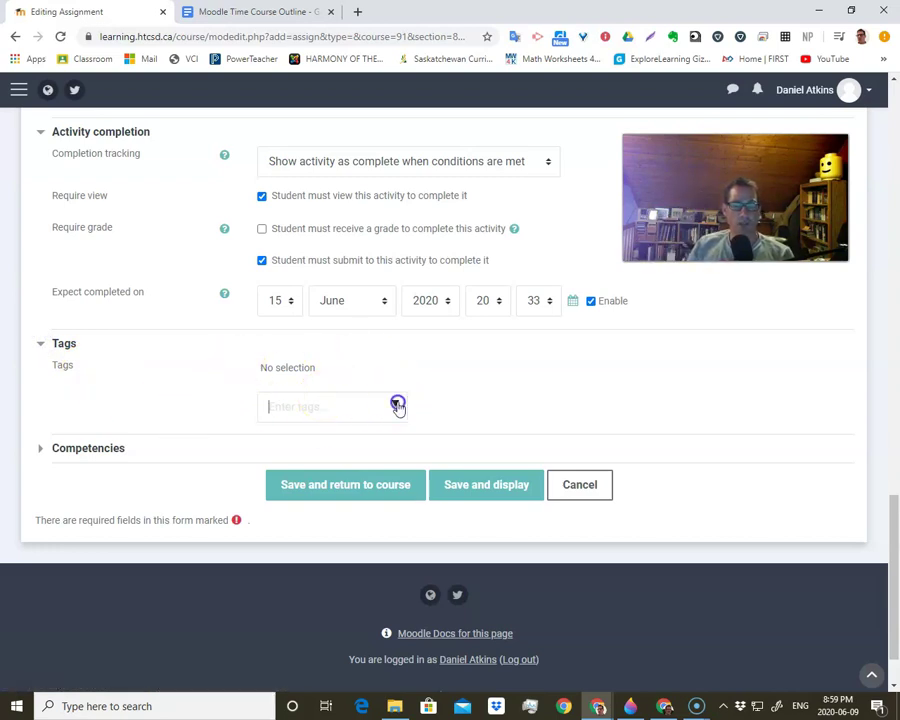
click(41, 448)
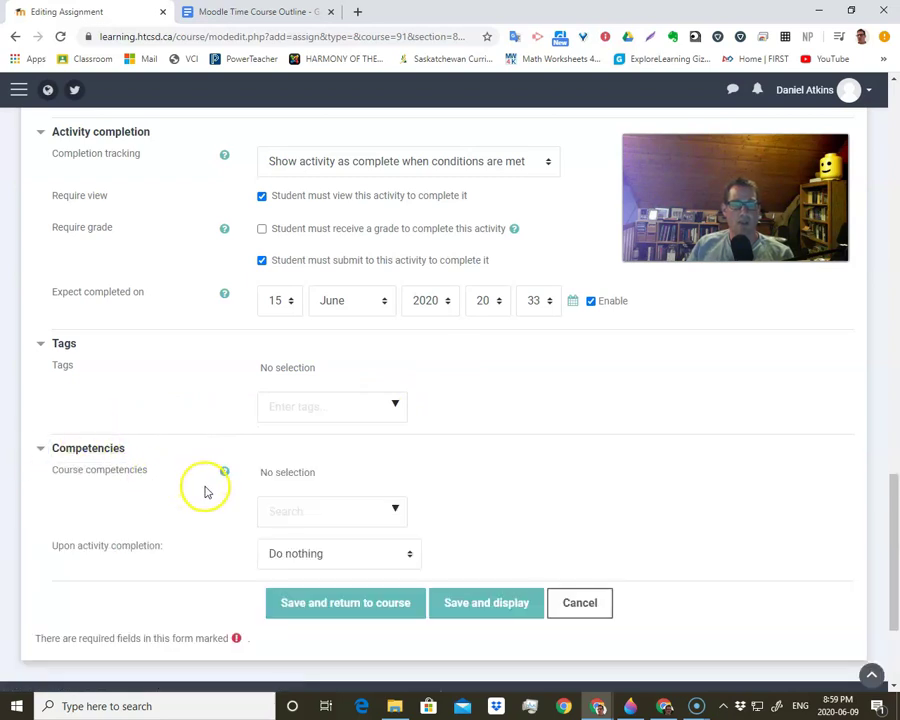
click(400, 562)
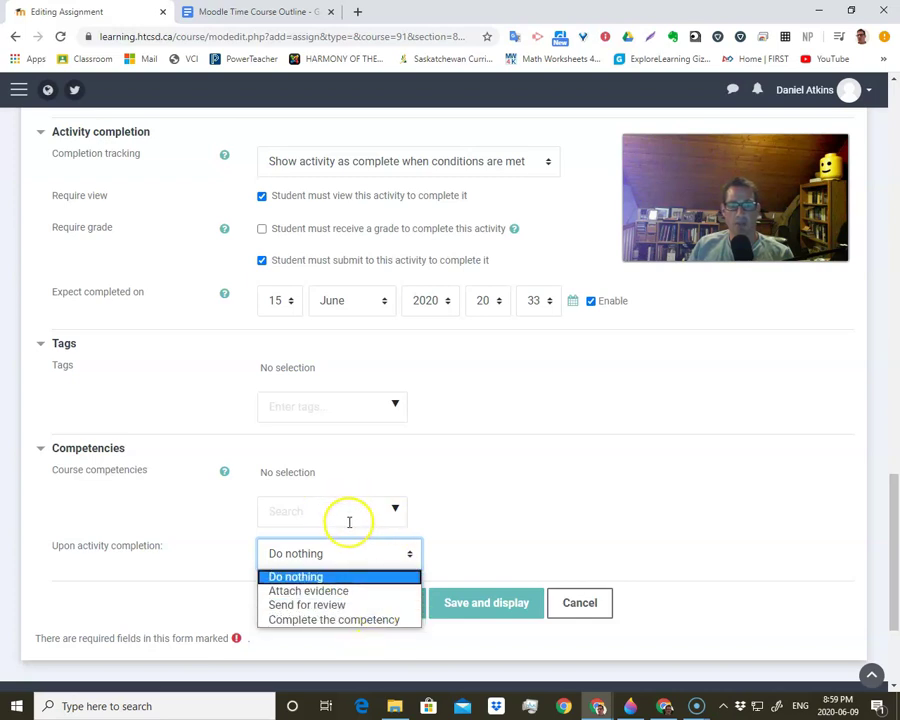
click(396, 512)
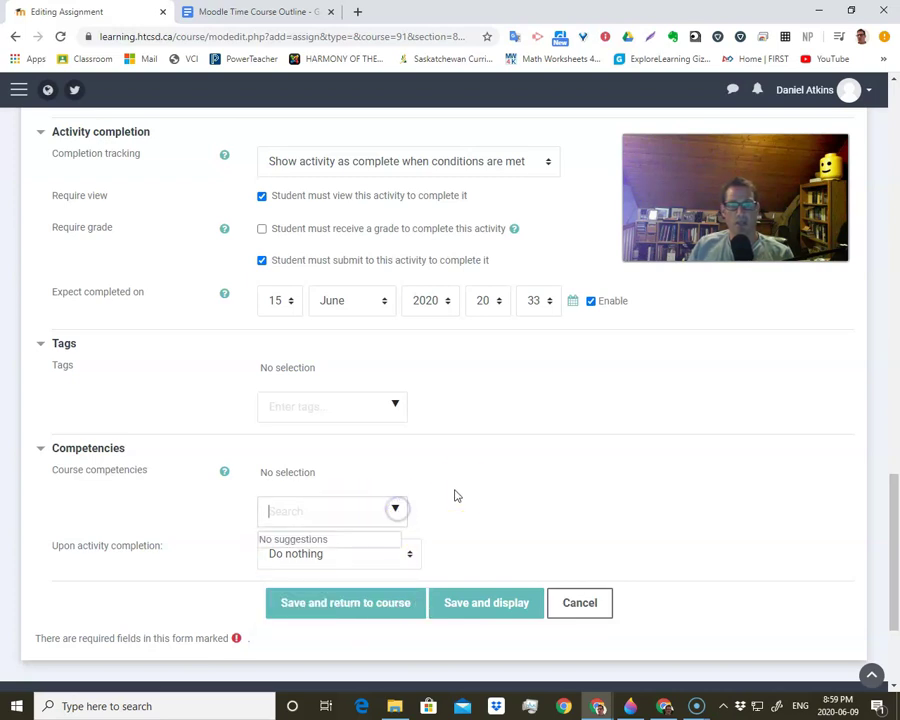
click(42, 447)
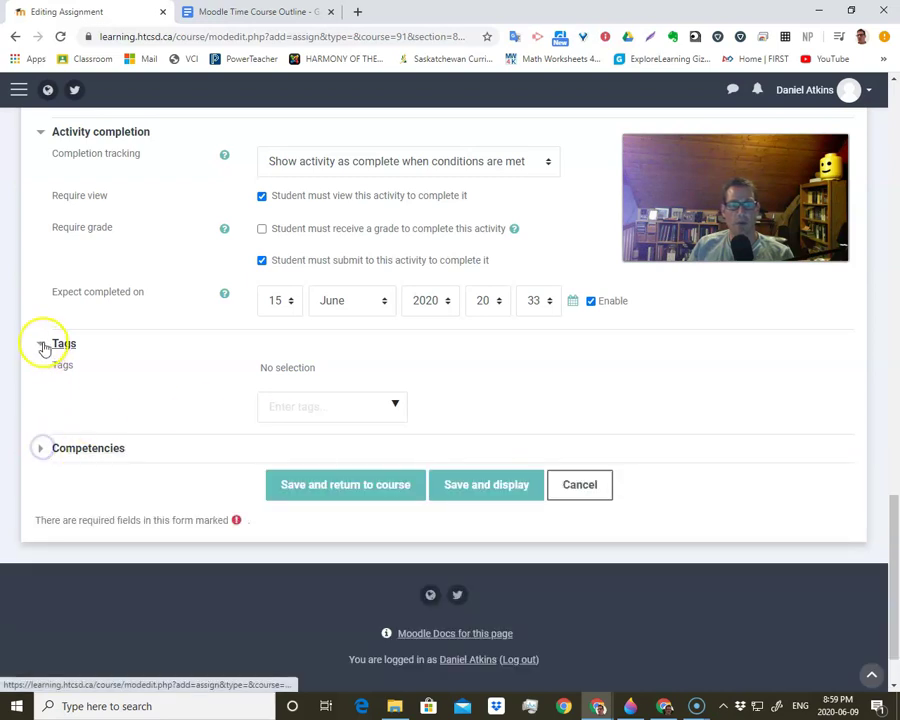
click(42, 343)
scroll(315, 425, up, 1)
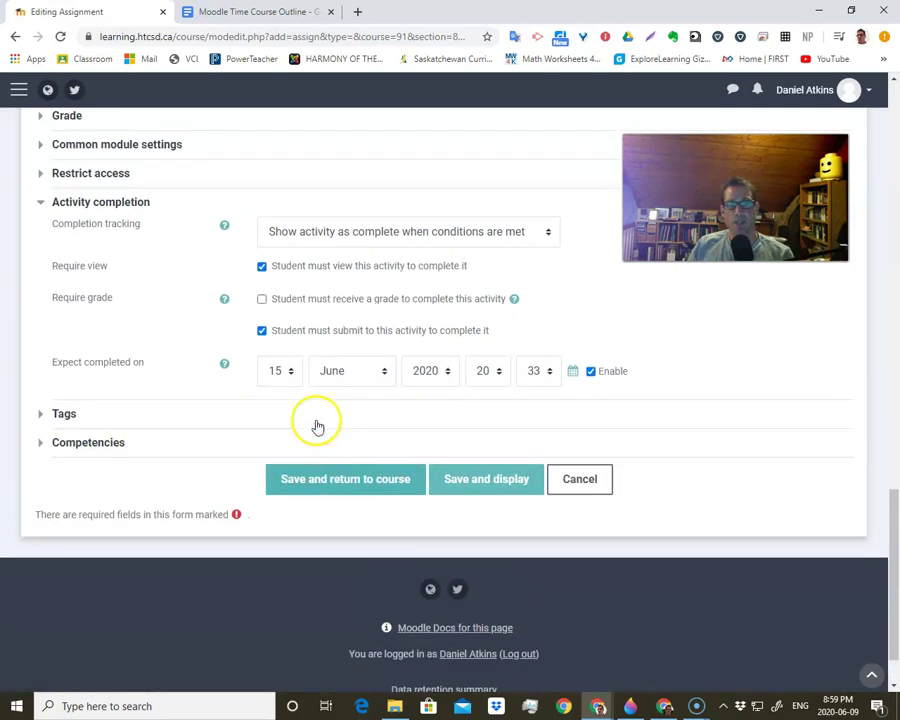
click(487, 484)
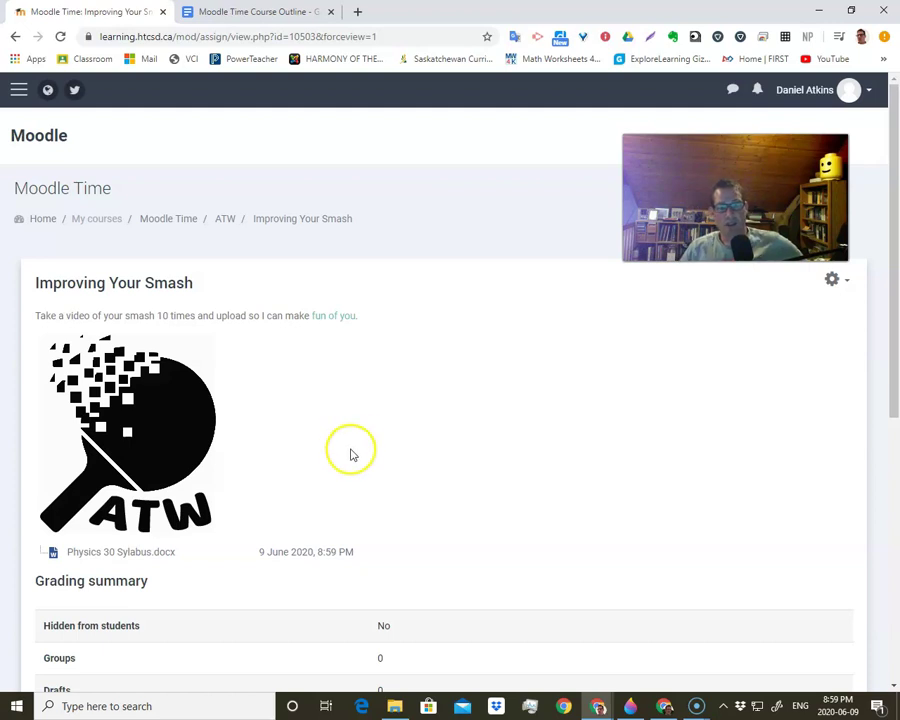
- Review the assignment's grading summary and due date, then return to the ATW section via the breadcrumb
scroll(348, 450, down, 2)
scroll(350, 455, up, 1)
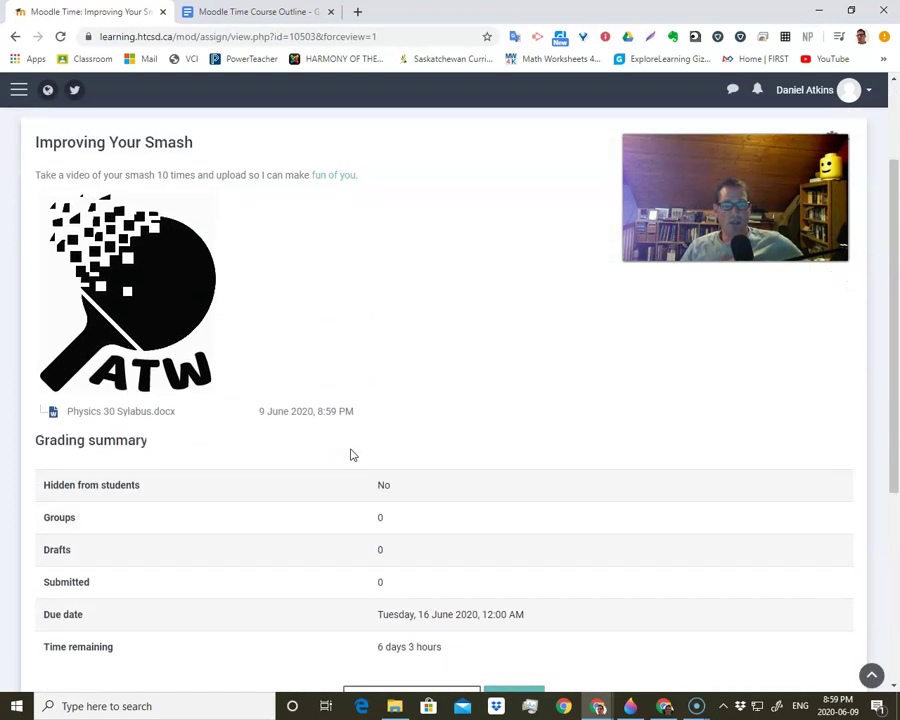
scroll(352, 454, down, 1)
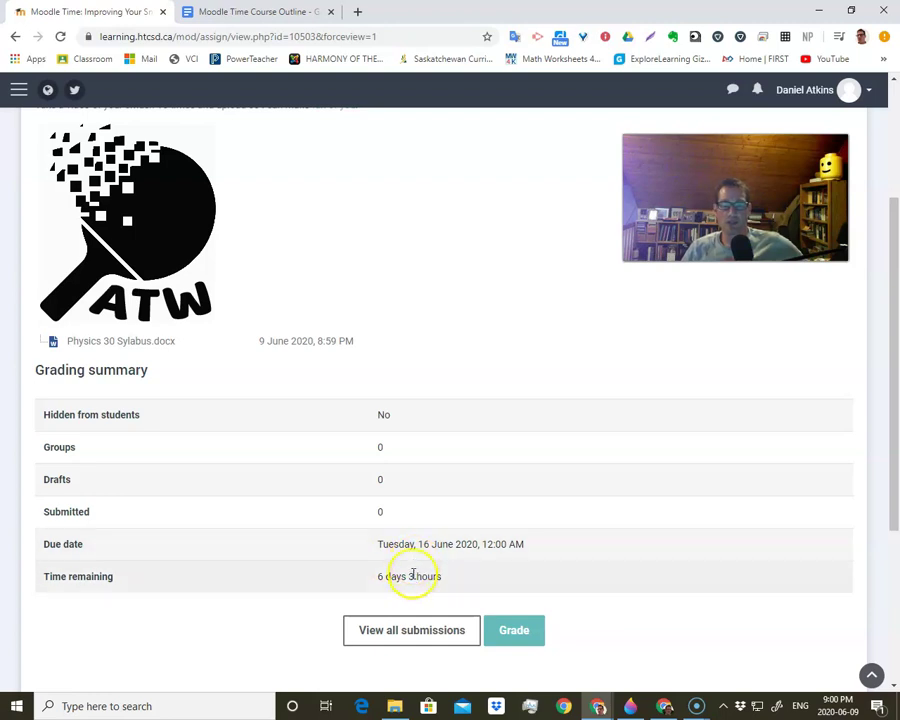
scroll(437, 580, down, 1)
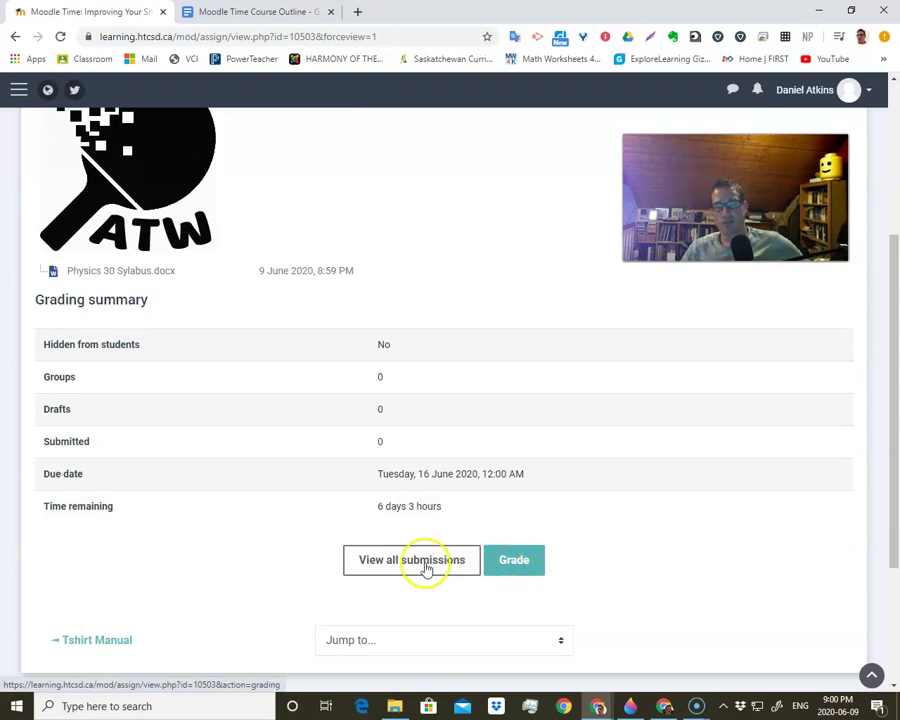
scroll(490, 478, down, 1)
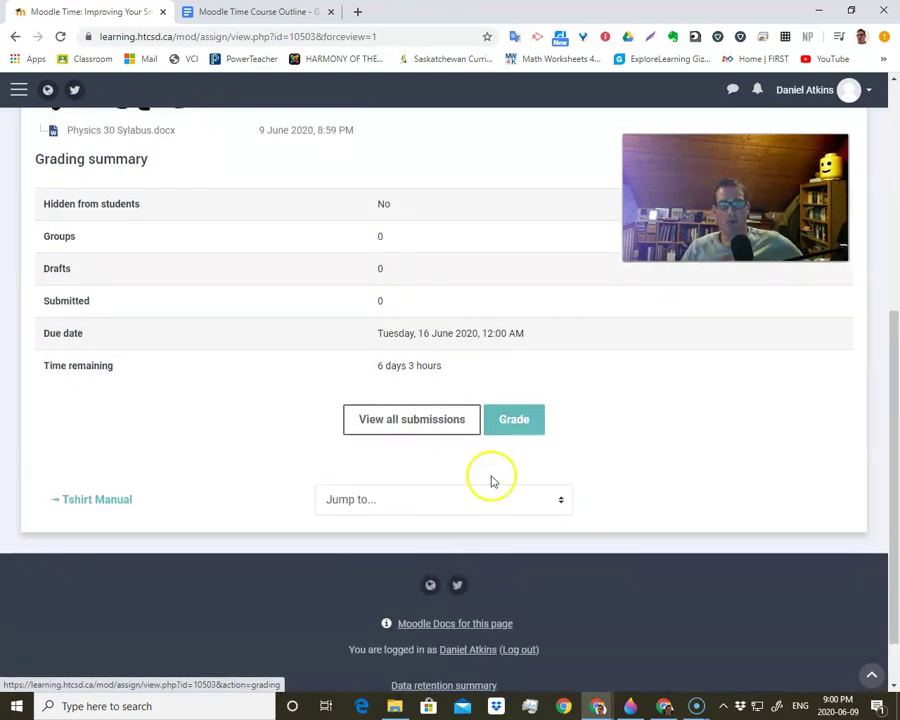
scroll(432, 558, up, 4)
click(225, 219)
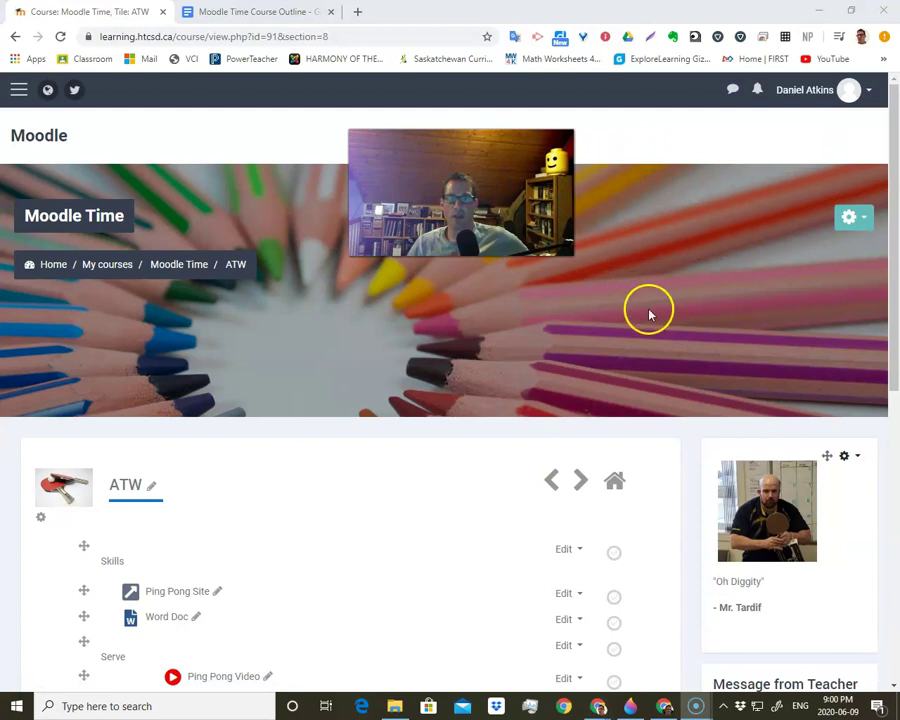
- Turn course editing off to view the page, then turn editing back on
click(856, 222)
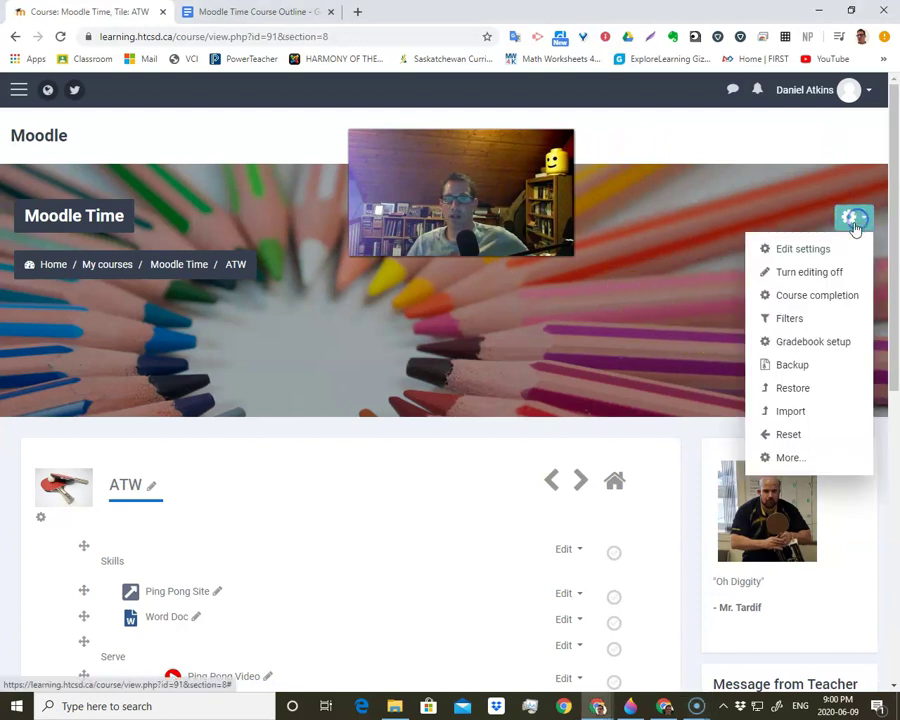
click(812, 271)
scroll(824, 97, down, 10)
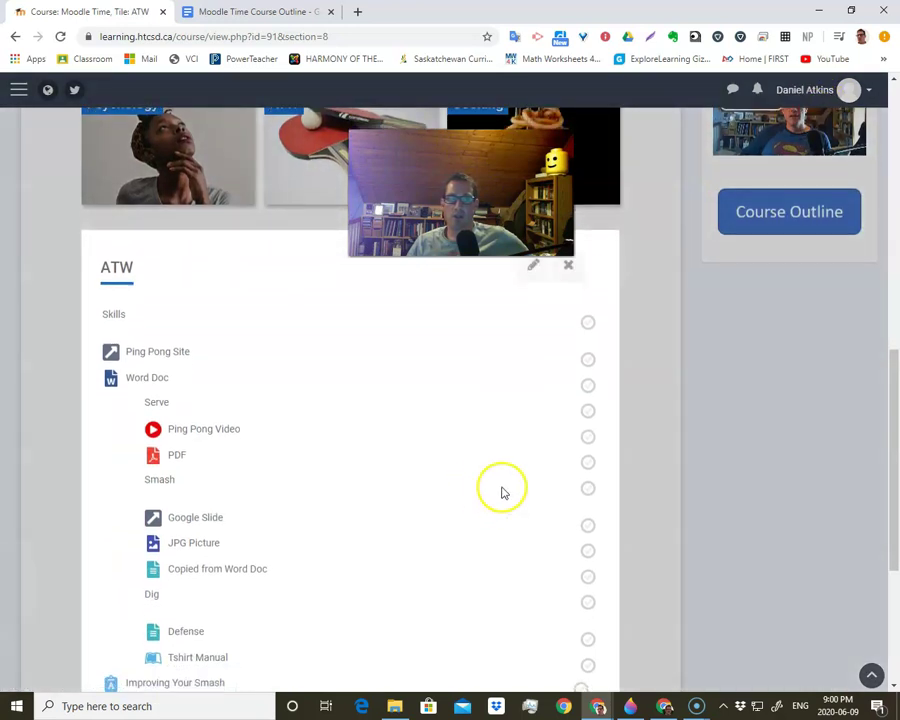
scroll(500, 488, down, 3)
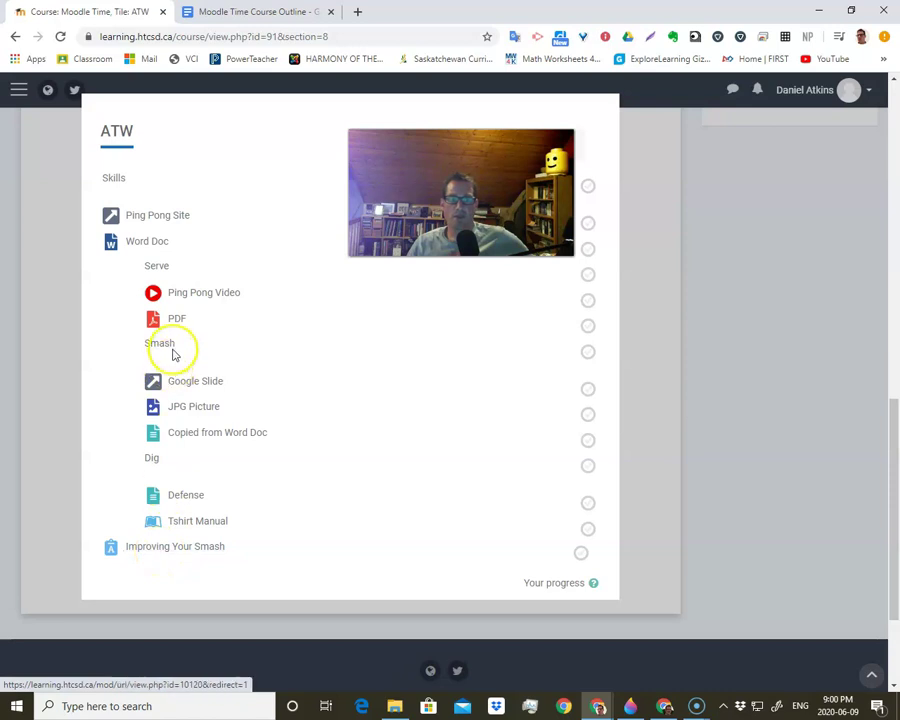
scroll(723, 293, up, 8)
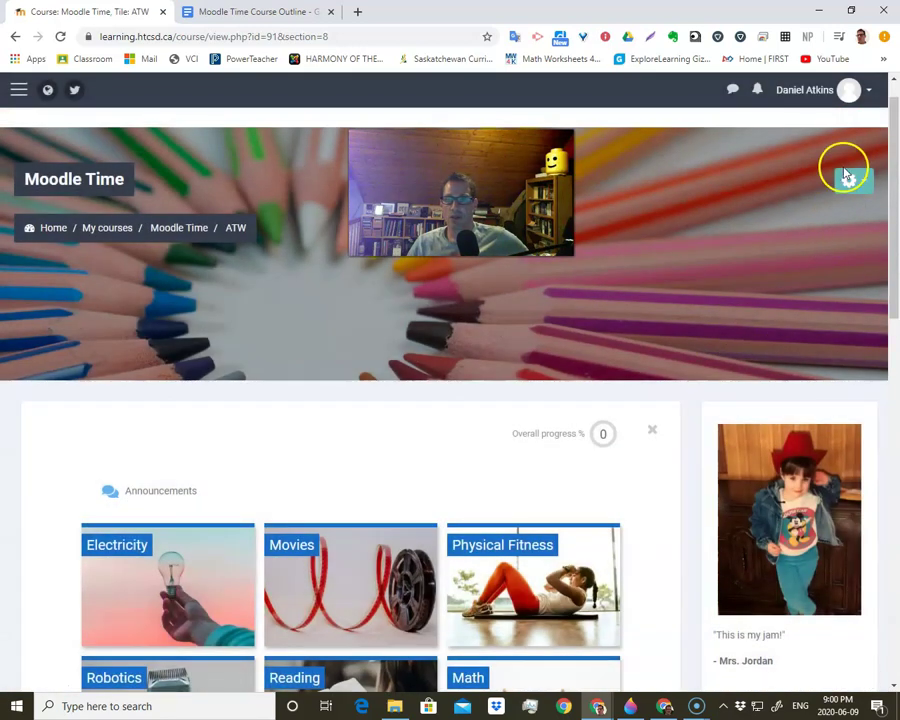
click(848, 180)
click(790, 238)
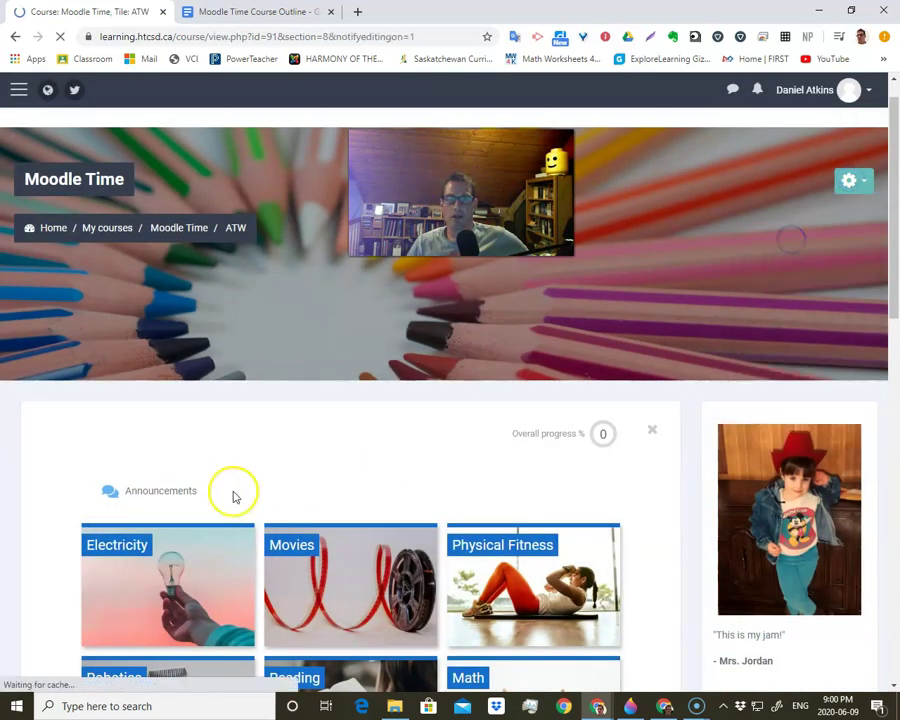
scroll(240, 450, down, 10)
scroll(241, 449, up, 2)
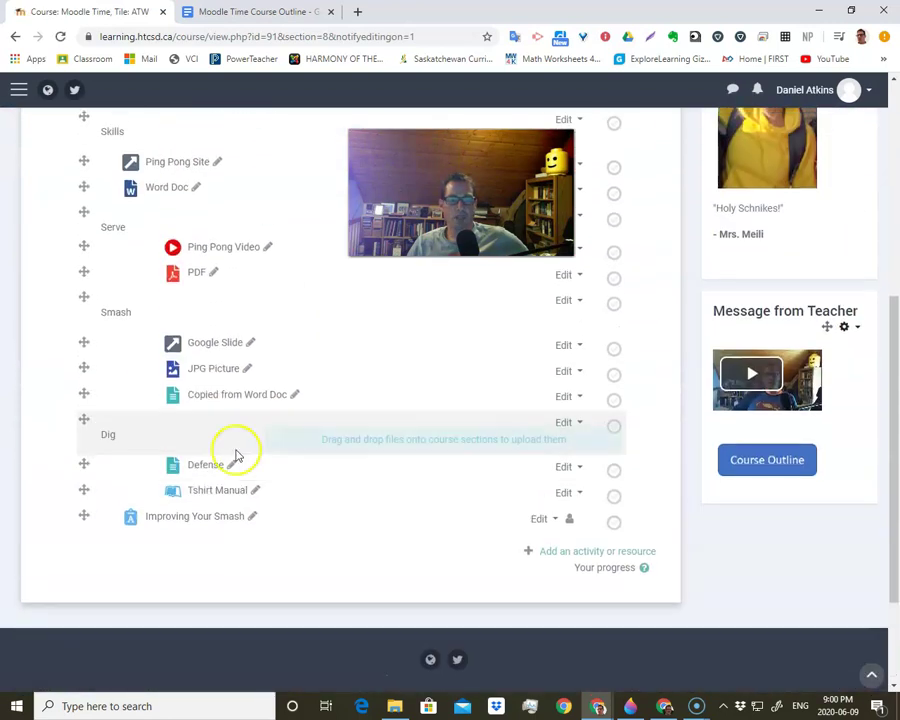
- Drag Improving Your Smash below Copied from Word Doc and indent it two levels right
drag(84, 514, 90, 420)
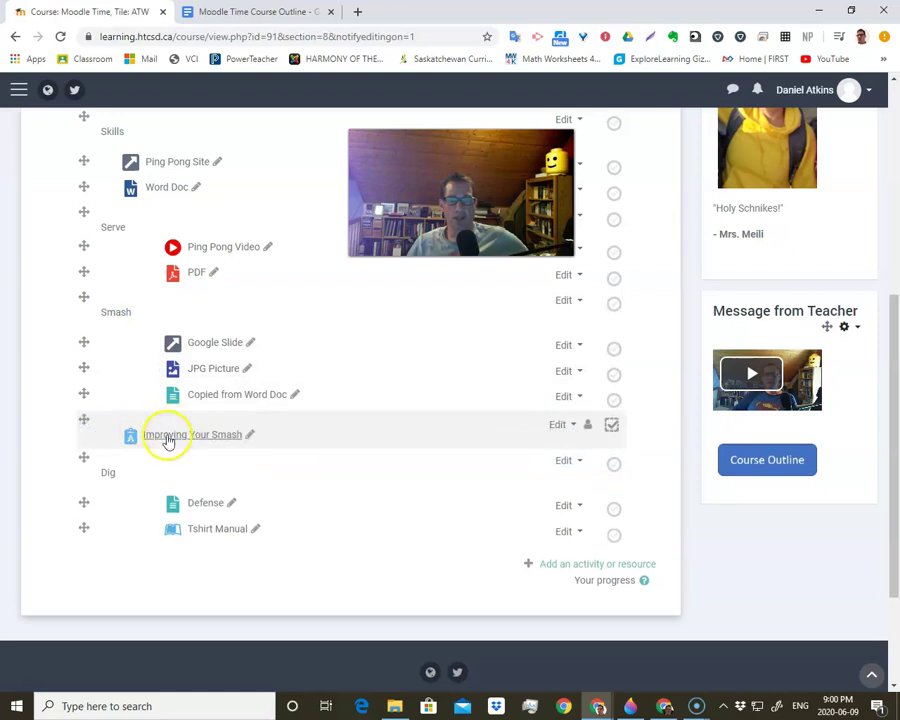
click(568, 428)
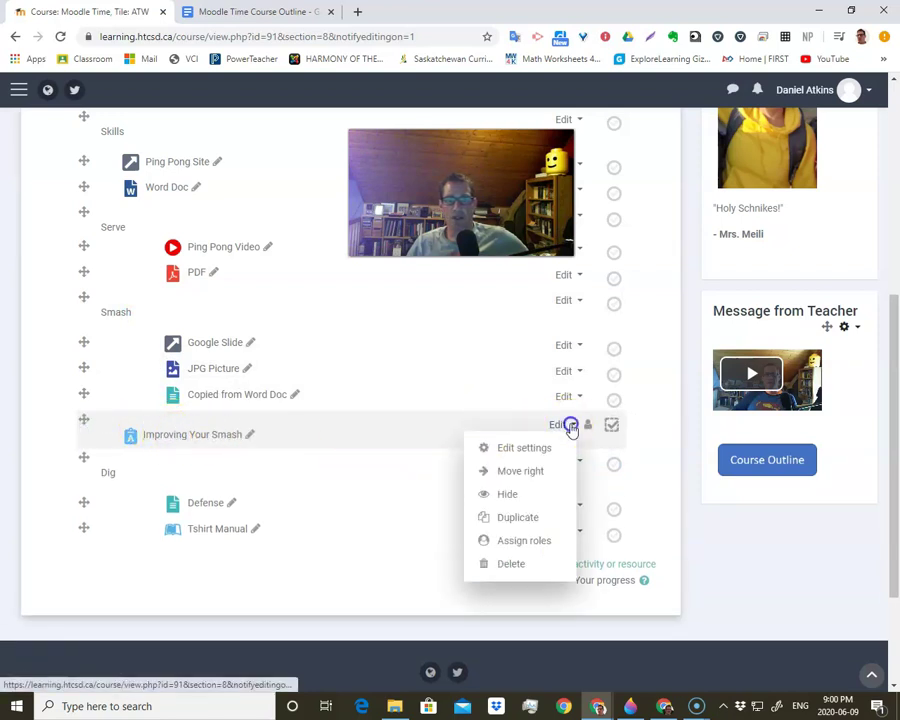
click(530, 475)
click(566, 424)
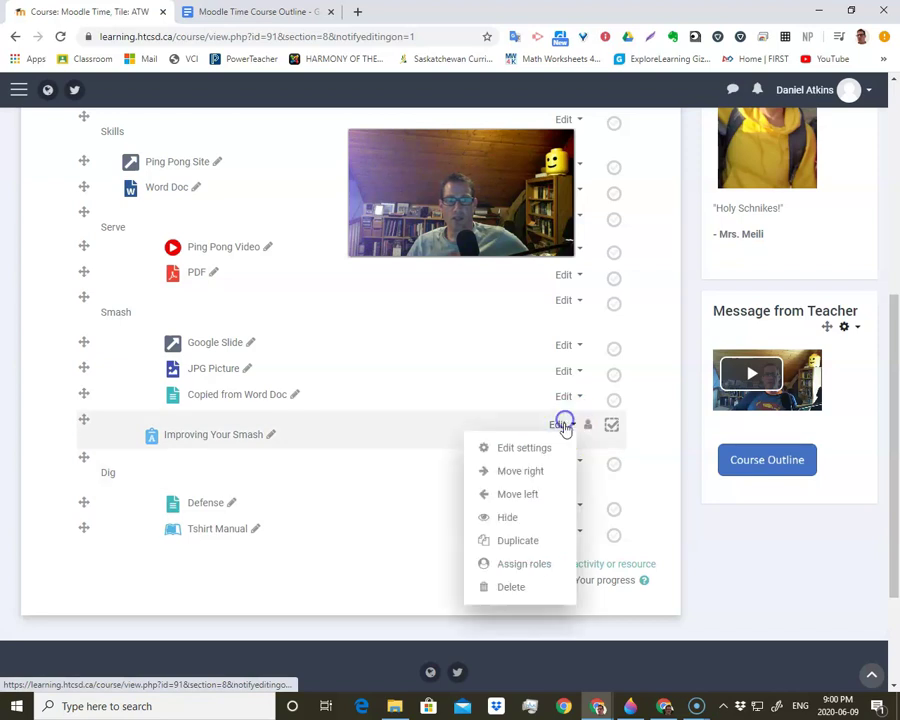
click(540, 474)
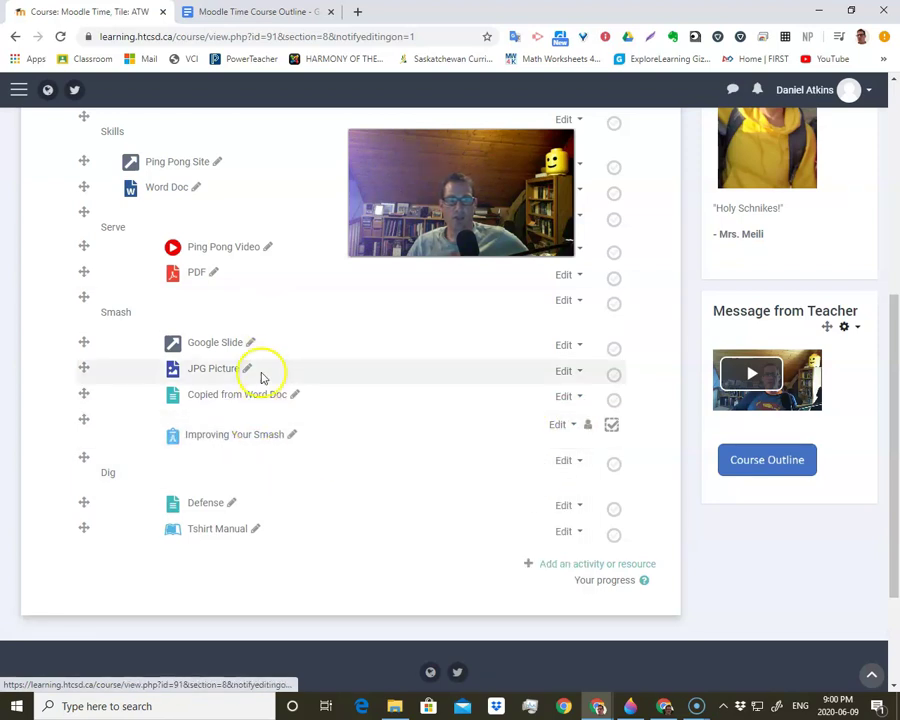
- Turn editing off for the course page
scroll(617, 442, up, 5)
click(855, 215)
click(806, 270)
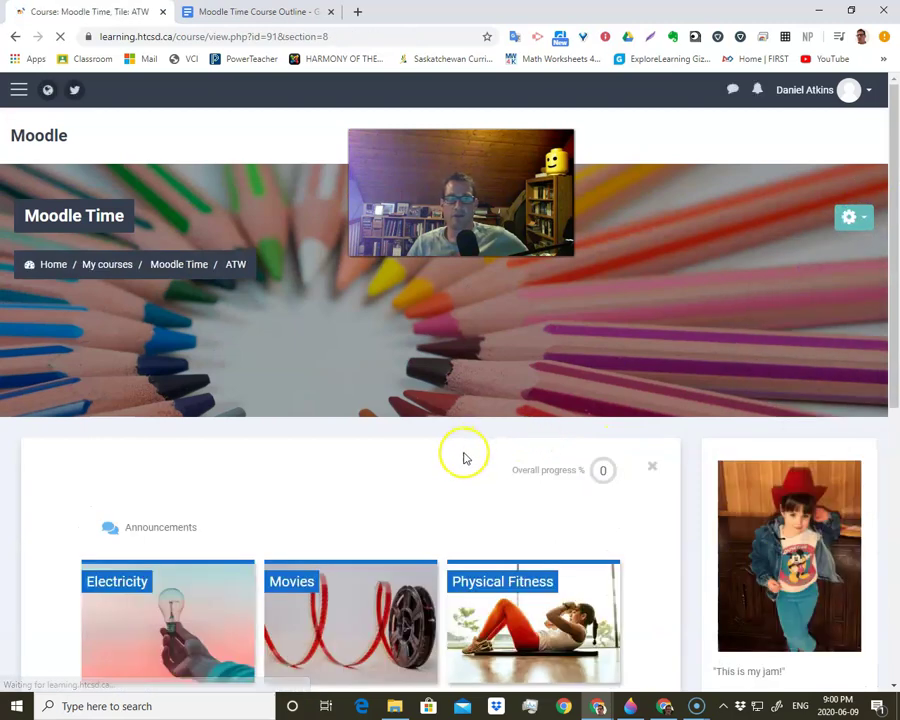
- Switch role to Student and open Improving Your Smash from the ATW list
scroll(463, 457, down, 12)
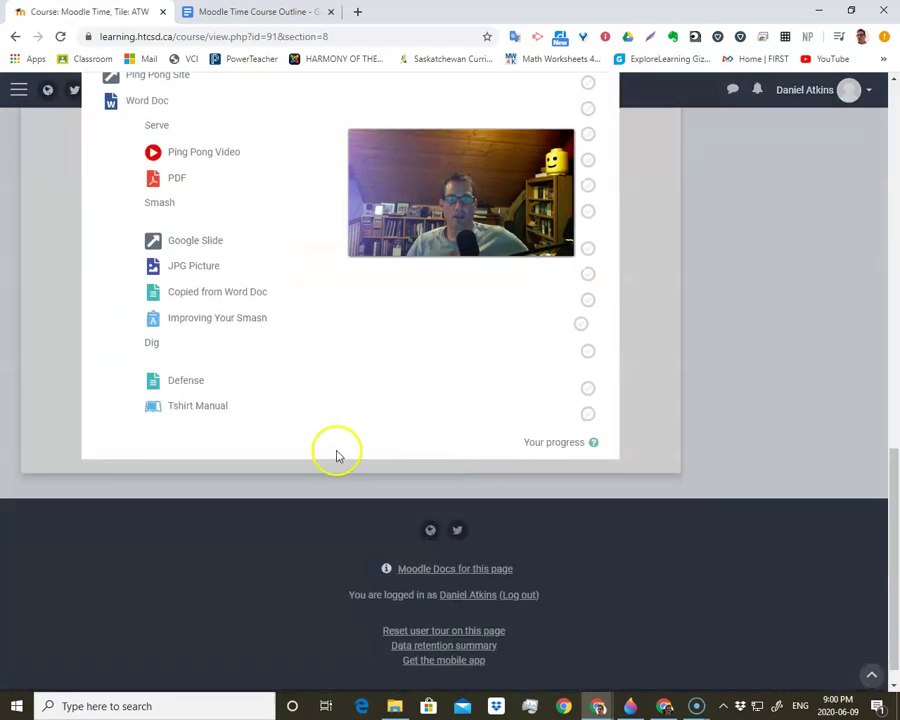
scroll(502, 367, up, 12)
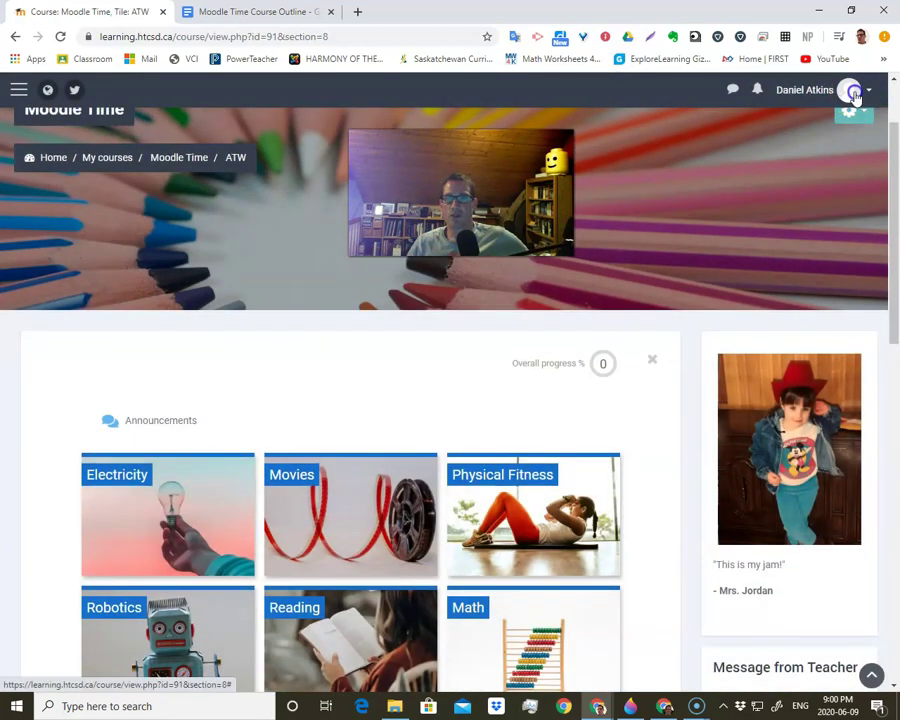
click(848, 90)
click(818, 284)
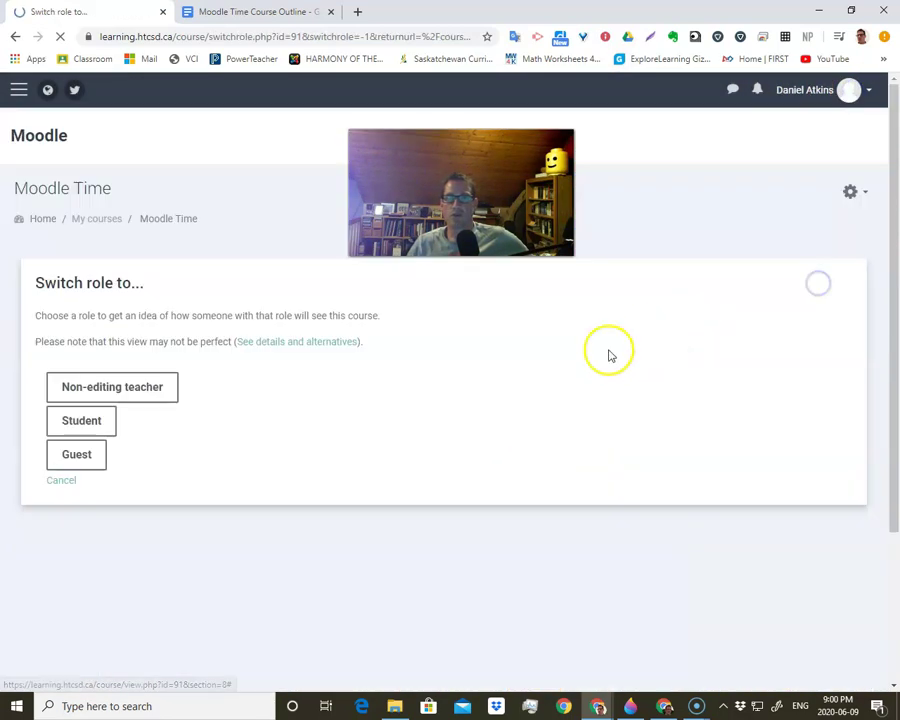
click(103, 421)
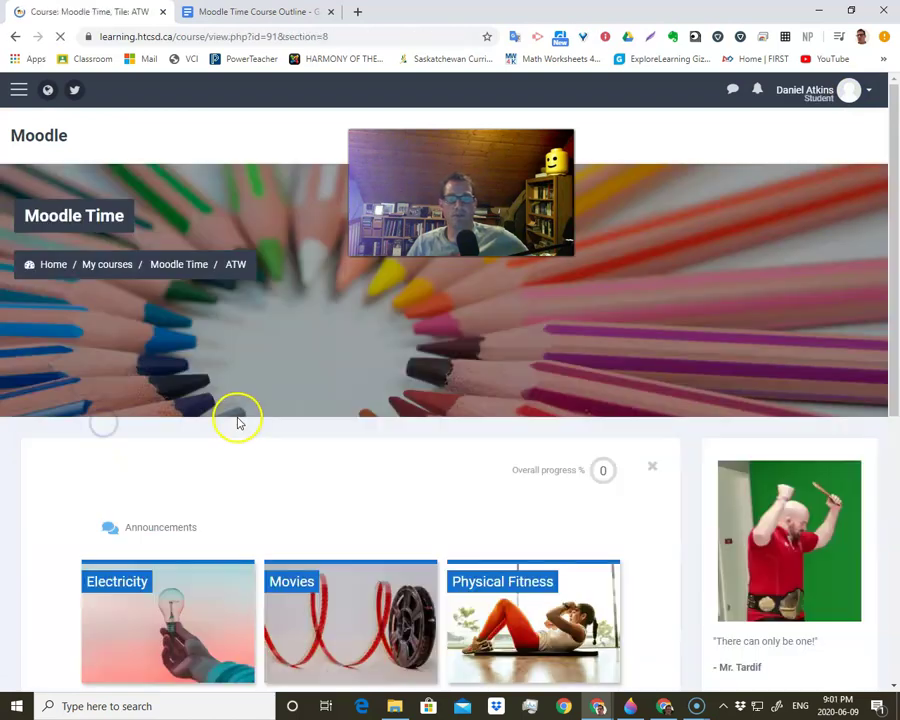
scroll(249, 441, down, 10)
scroll(251, 447, down, 3)
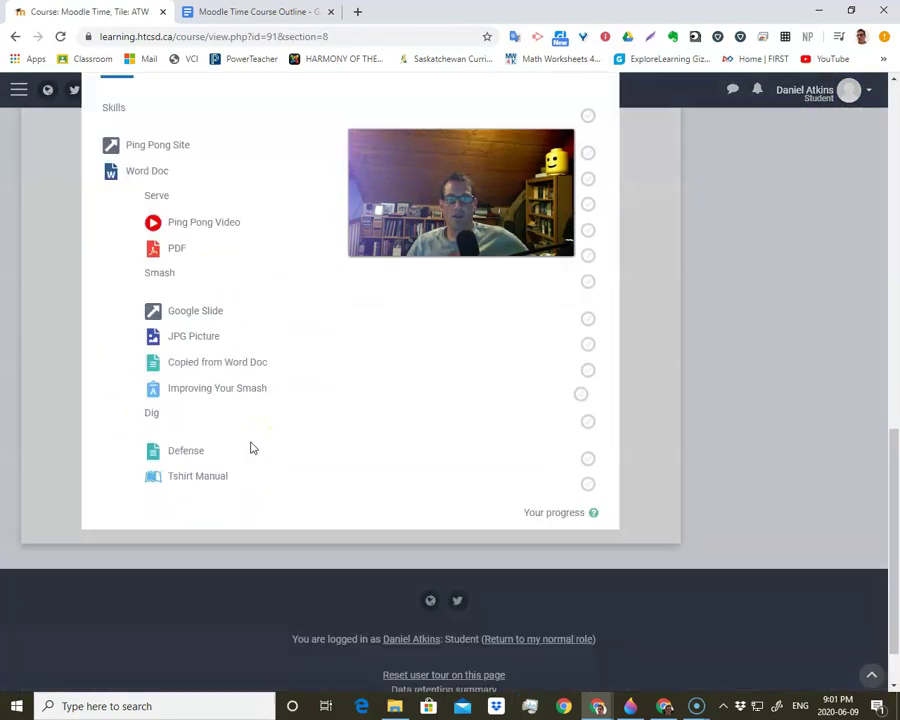
click(208, 389)
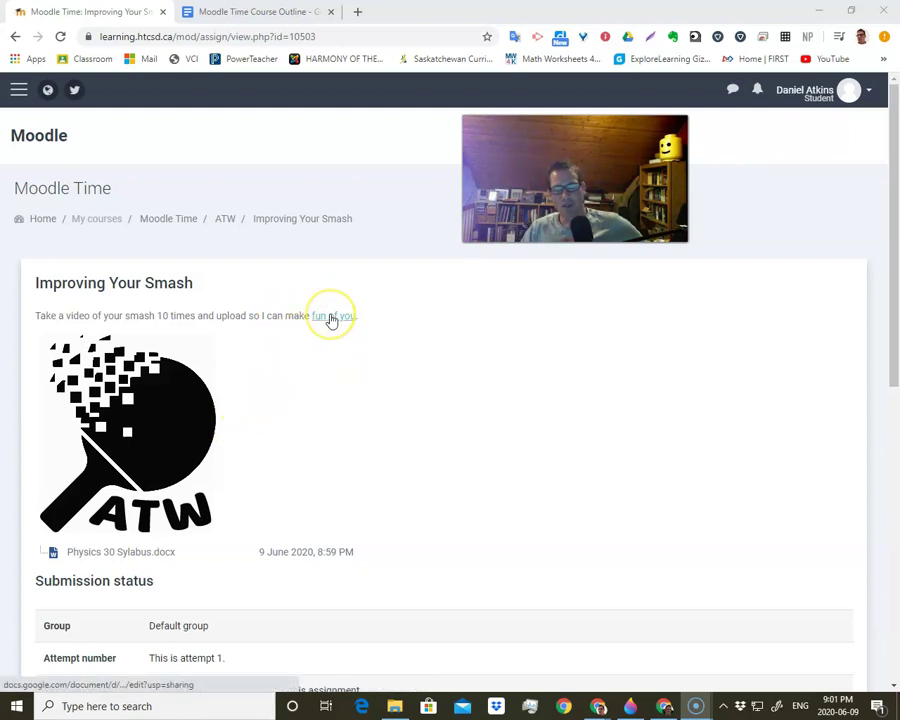
- Open the Add submission page for Improving Your Smash in student view
scroll(191, 382, down, 3)
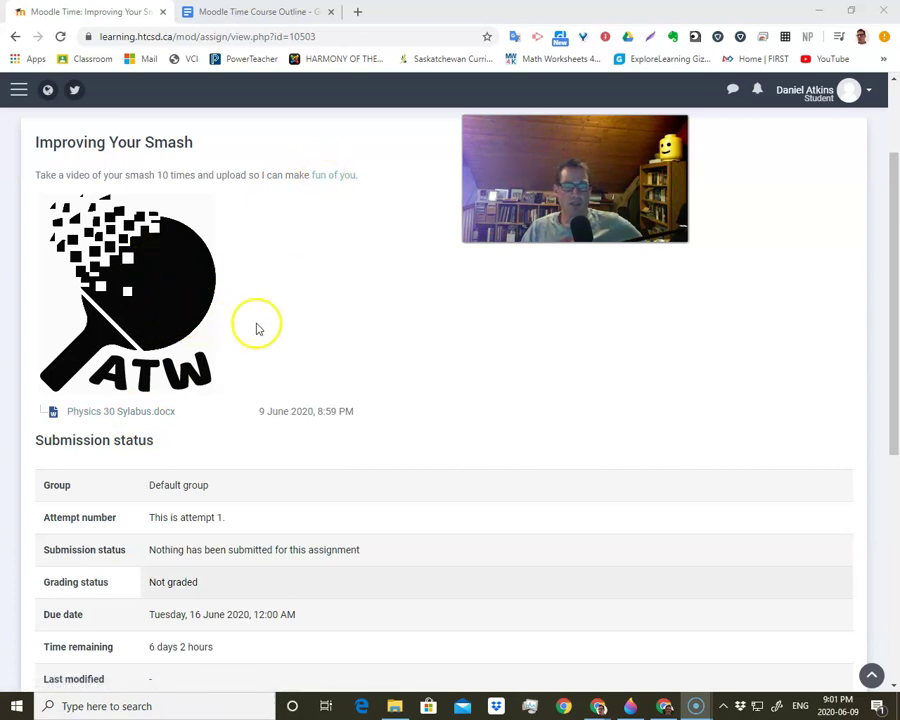
scroll(257, 324, down, 3)
scroll(257, 328, down, 1)
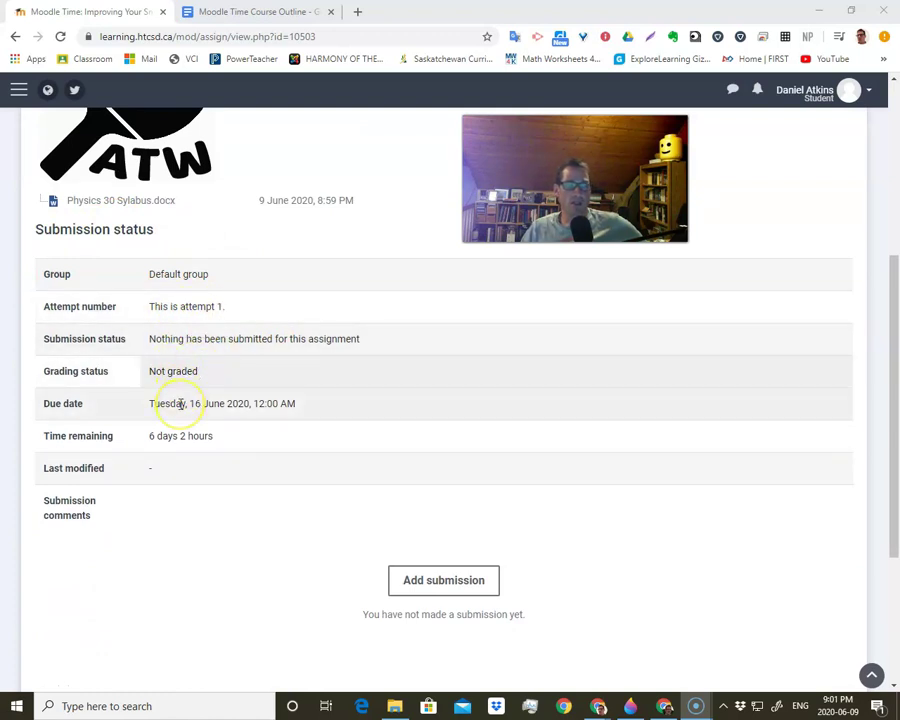
scroll(180, 403, down, 1)
scroll(348, 513, down, 1)
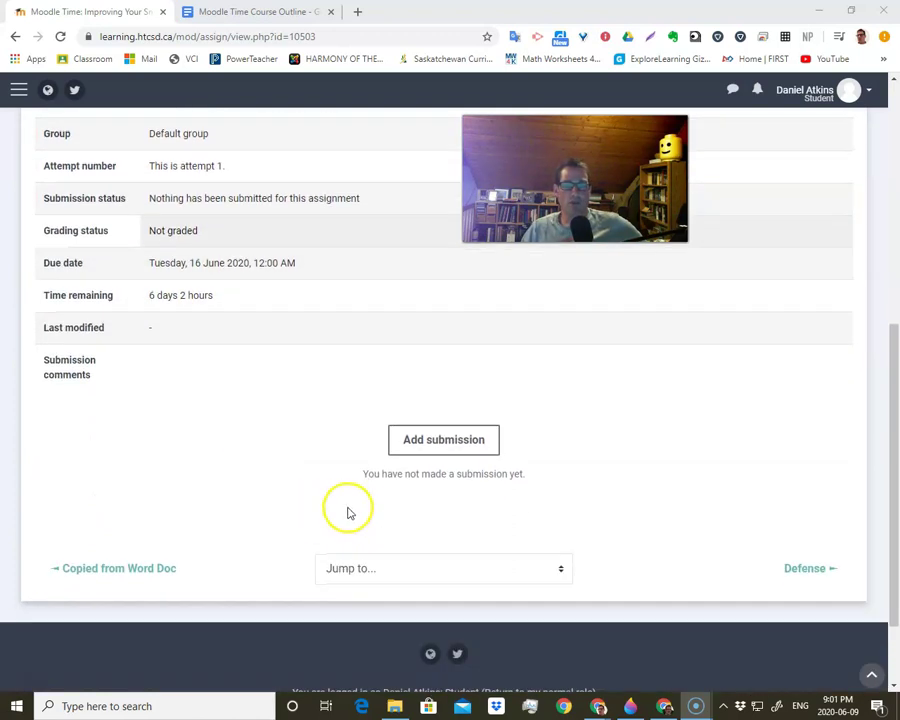
click(452, 443)
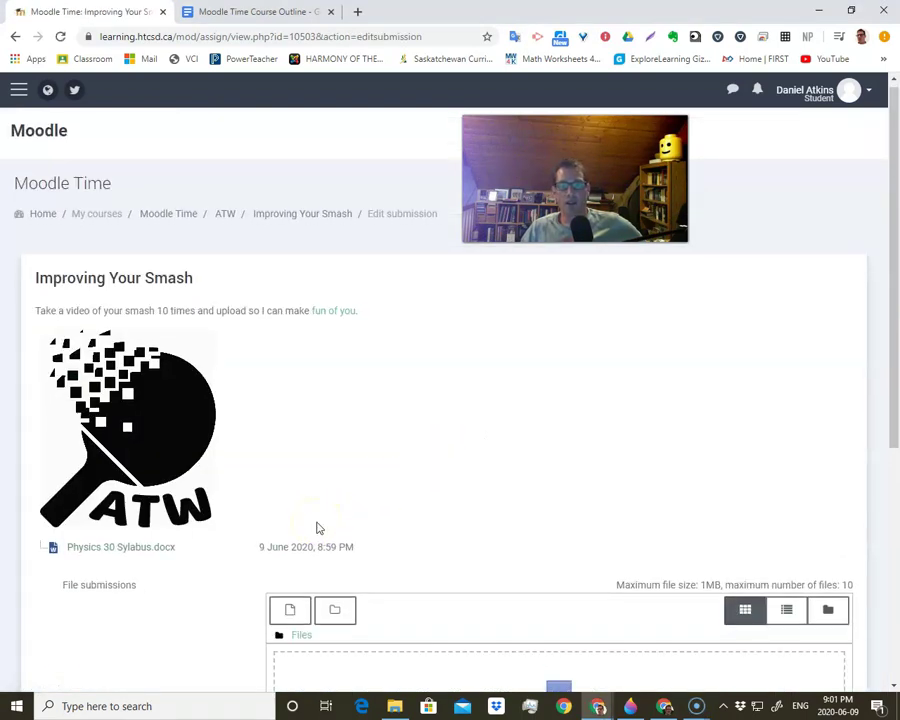
- Save an empty submission, get the 'Nothing was submitted' notice, then cancel back to the assignment
scroll(317, 527, down, 3)
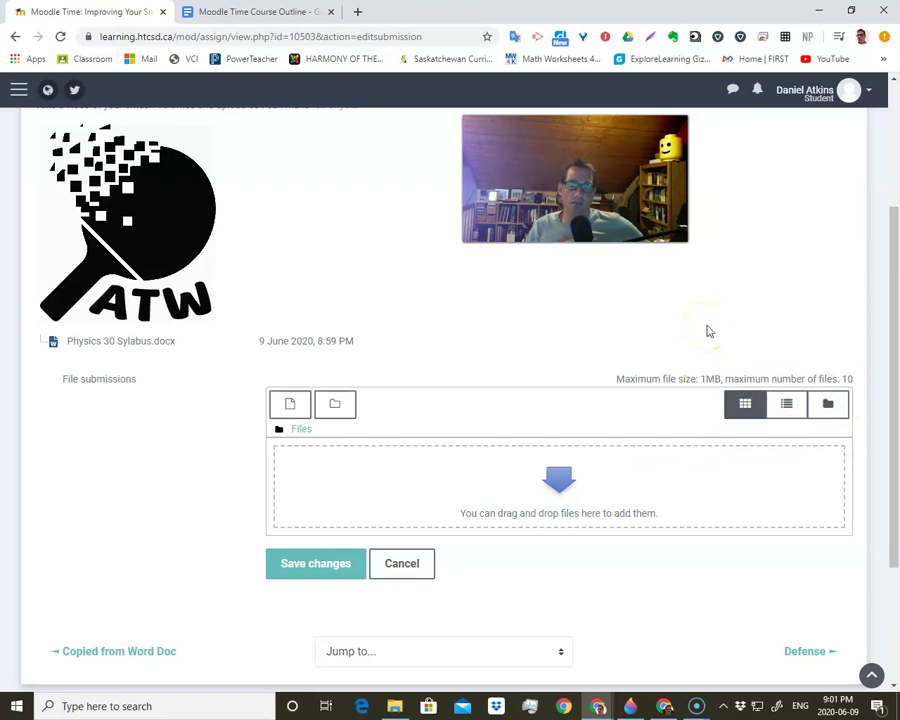
click(327, 566)
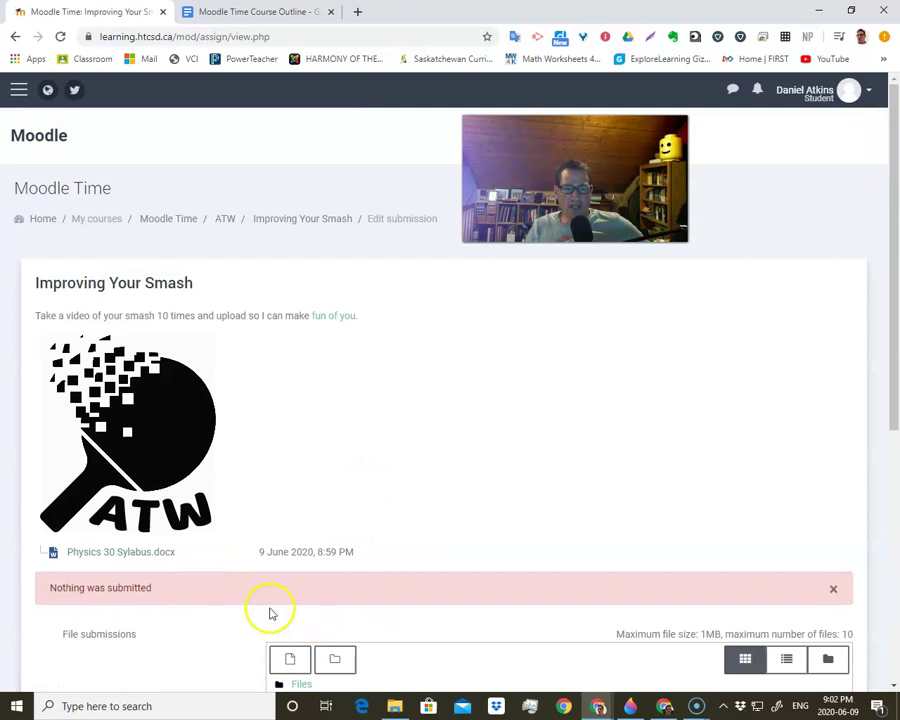
scroll(400, 570, down, 3)
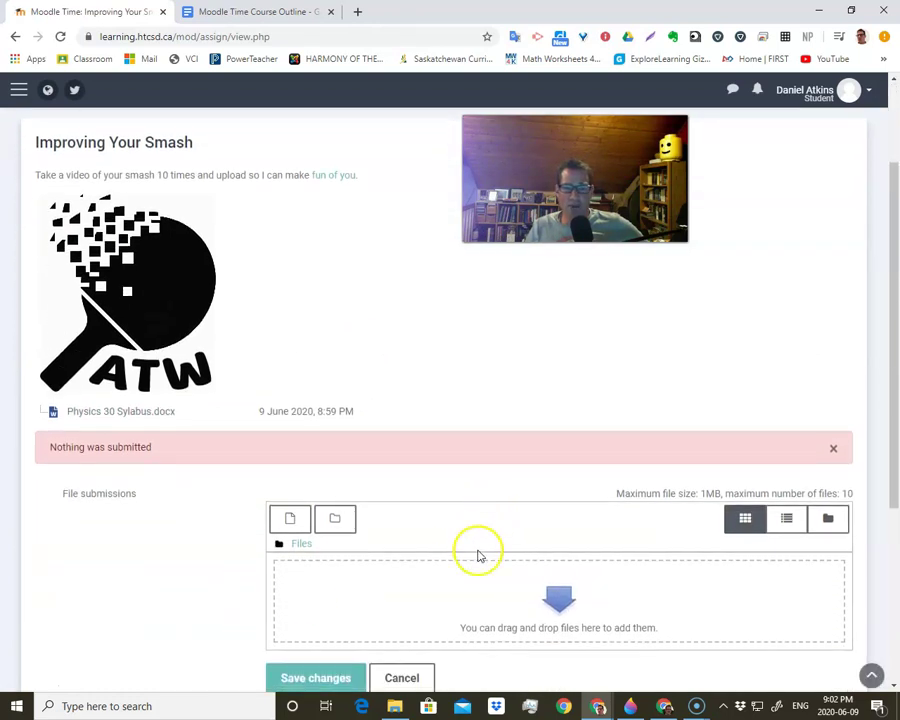
scroll(420, 535, down, 3)
click(405, 538)
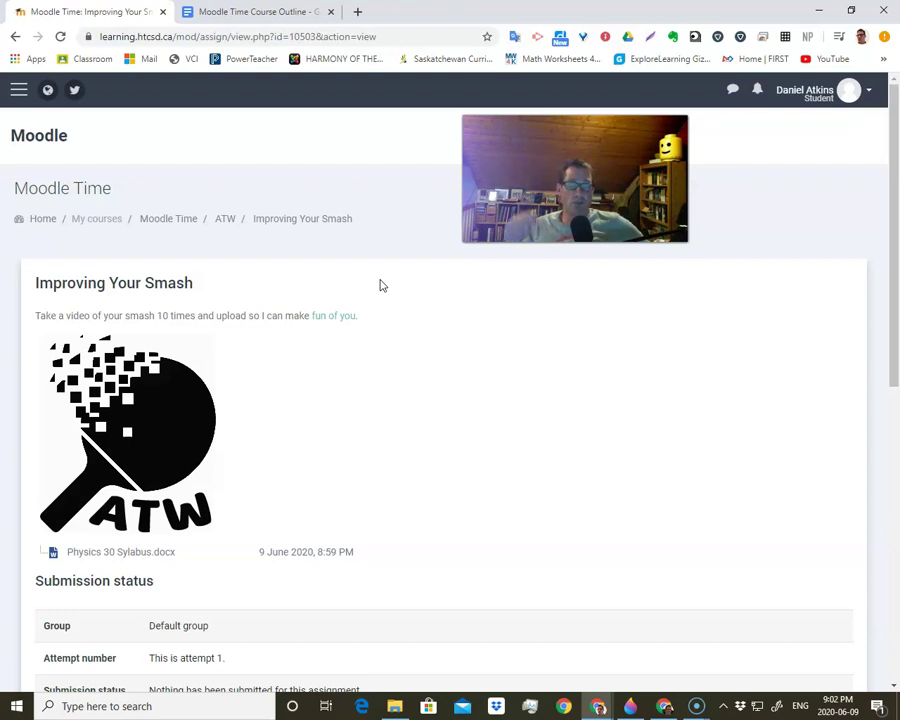
click(391, 283)
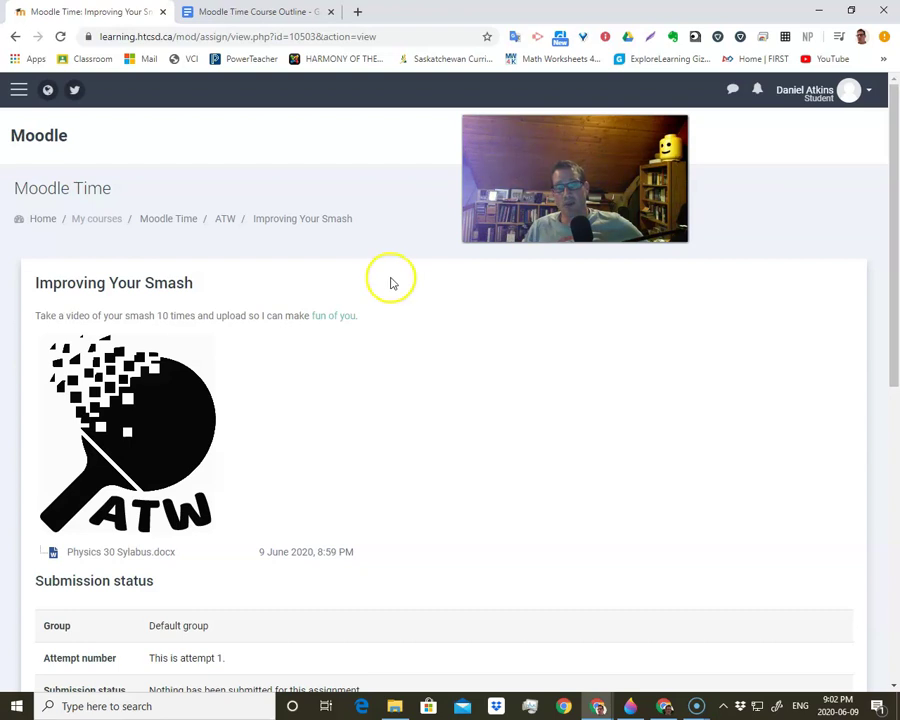